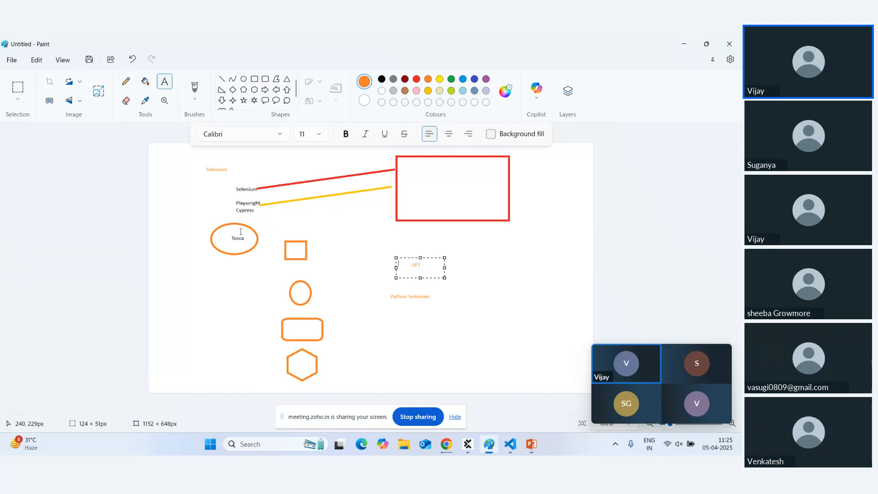
Commit the UFT label, then erase the whole Selenium/Tosca/UFT diagram with Ctrl+A and Delete.
{"action": "left_click", "coordinate": [382, 256]}
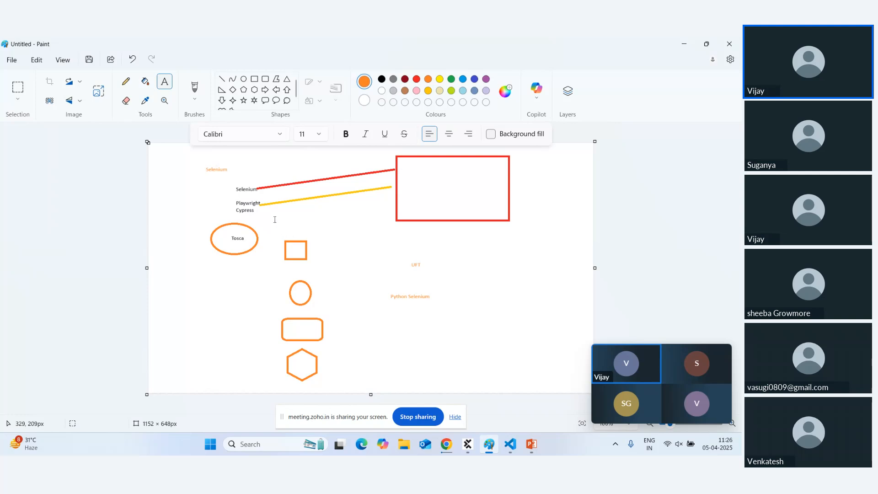
{"action": "left_click", "coordinate": [243, 291]}
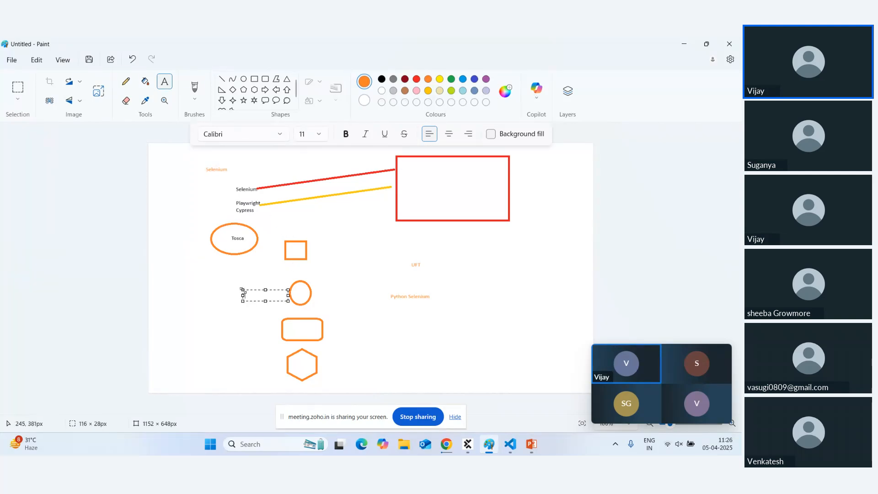
{"action": "key", "text": "BackSpace"}
{"action": "left_click", "coordinate": [343, 286]}
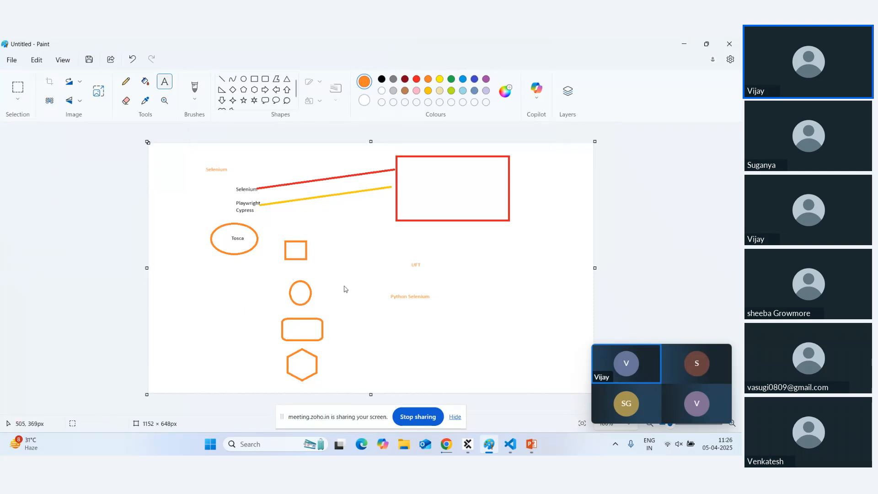
{"action": "key", "text": "ctrl+a"}
{"action": "key", "text": "Delete"}
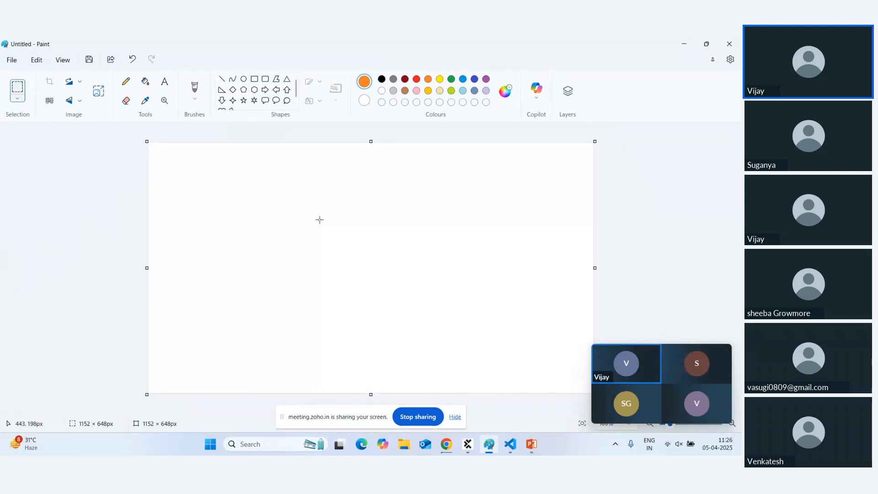
Type a 'business 14 days' note with the Text tool, then delete it and discard the box.
{"action": "left_click", "coordinate": [165, 81]}
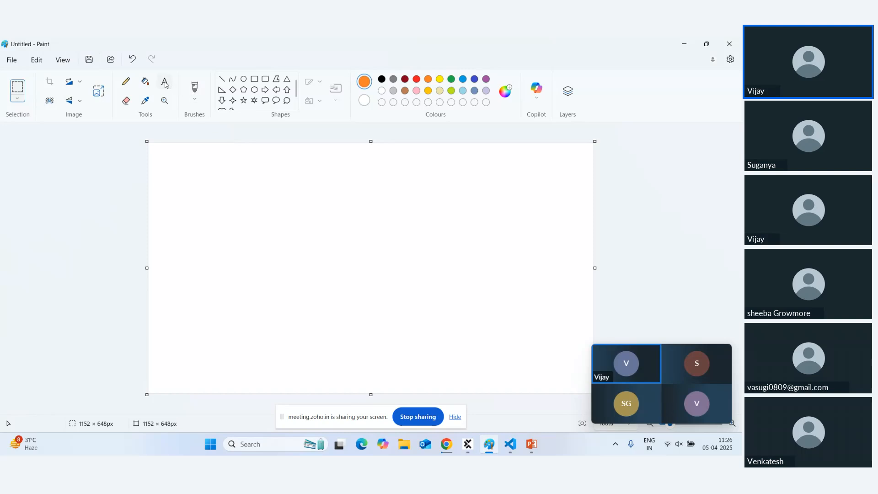
{"action": "left_click", "coordinate": [197, 177]}
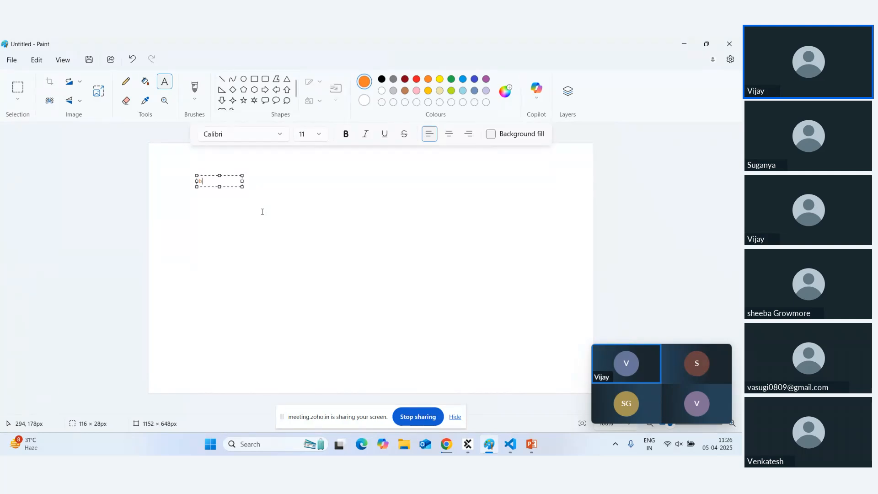
{"action": "type", "text": "usiness 14 days"}
{"action": "key", "text": "ctrl+a"}
{"action": "key", "text": "BackSpace"}
{"action": "left_click", "coordinate": [222, 201]}
Write the stacked lines Java, Eclipse, selenium near the top left and commit them.
{"action": "left_click", "coordinate": [220, 187]}
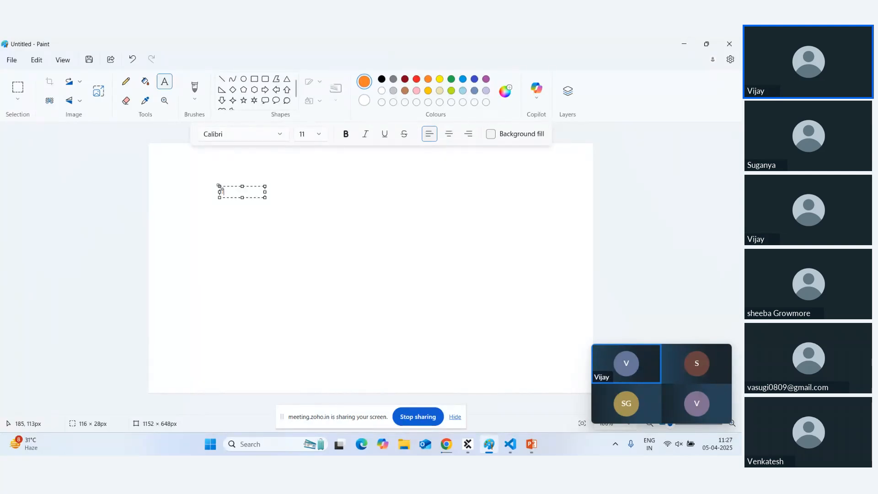
{"action": "type", "text": "Java"}
{"action": "key", "text": "Return"}
{"action": "type", "text": "Eclipse"}
{"action": "key", "text": "Return"}
{"action": "type", "text": "Jarw"}
{"action": "key", "text": "BackSpace"}
{"action": "key", "text": "BackSpace"}
{"action": "double_click", "coordinate": [225, 192]}
{"action": "left_click", "coordinate": [231, 207]}
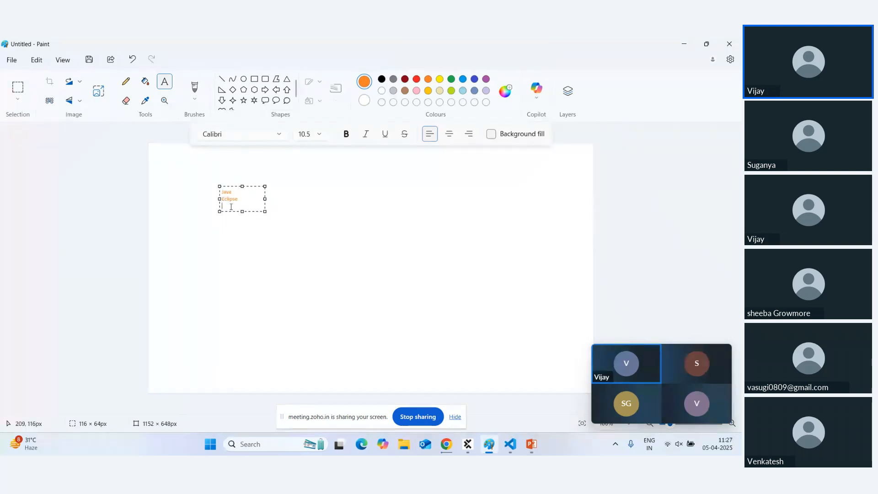
{"action": "type", "text": "selenium"}
{"action": "left_click", "coordinate": [263, 251]}
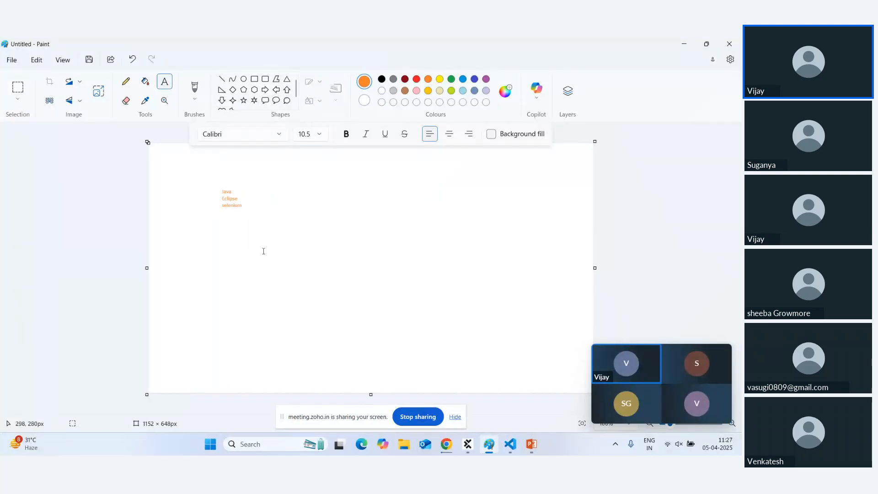
Add the text label 'tosca' to the right of the list.
{"action": "left_click", "coordinate": [319, 190]}
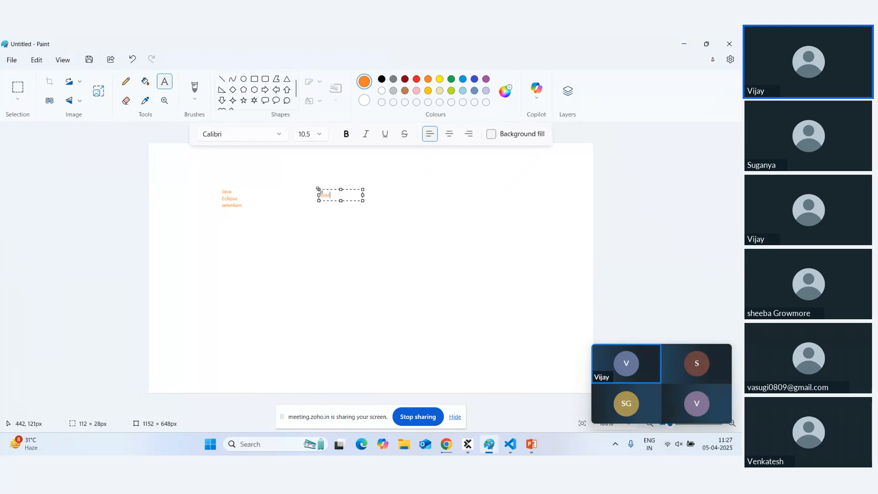
{"action": "type", "text": "tosca"}
{"action": "left_click", "coordinate": [214, 214]}
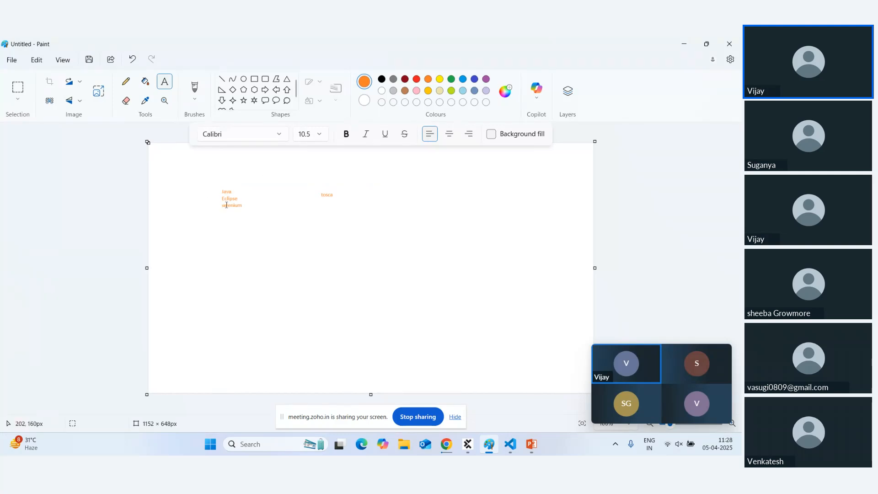
{"action": "left_click", "coordinate": [272, 232]}
{"action": "left_click", "coordinate": [233, 243]}
Draw an orange rectangle outline near the canvas's top right.
{"action": "left_click", "coordinate": [255, 79]}
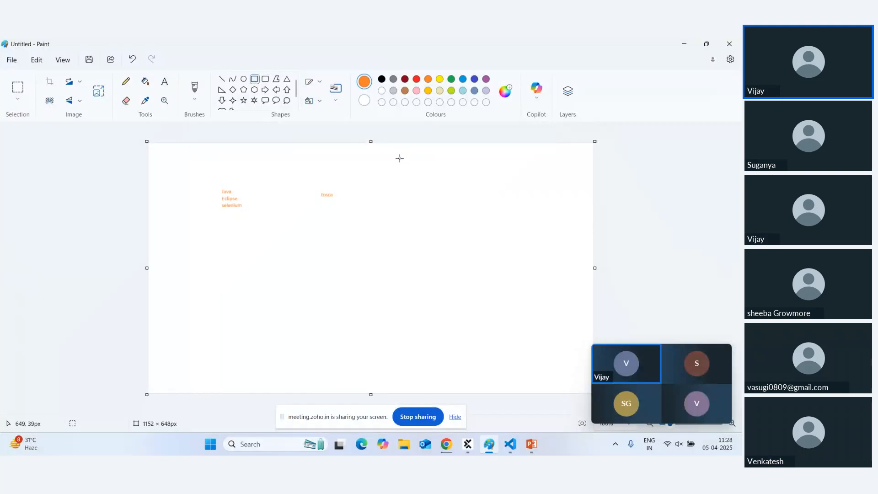
{"action": "left_click_drag", "start_coordinate": [399, 158], "coordinate": [547, 212]}
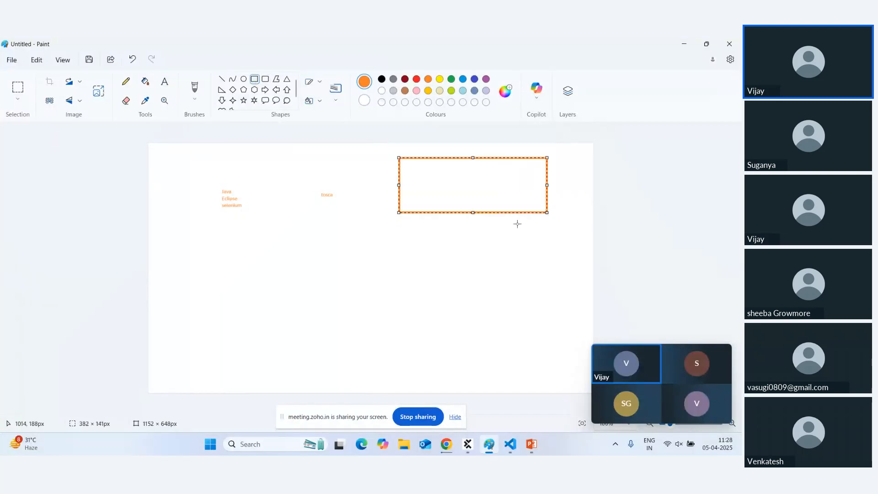
{"action": "left_click", "coordinate": [498, 230]}
{"action": "mouse_move", "coordinate": [450, 453]}
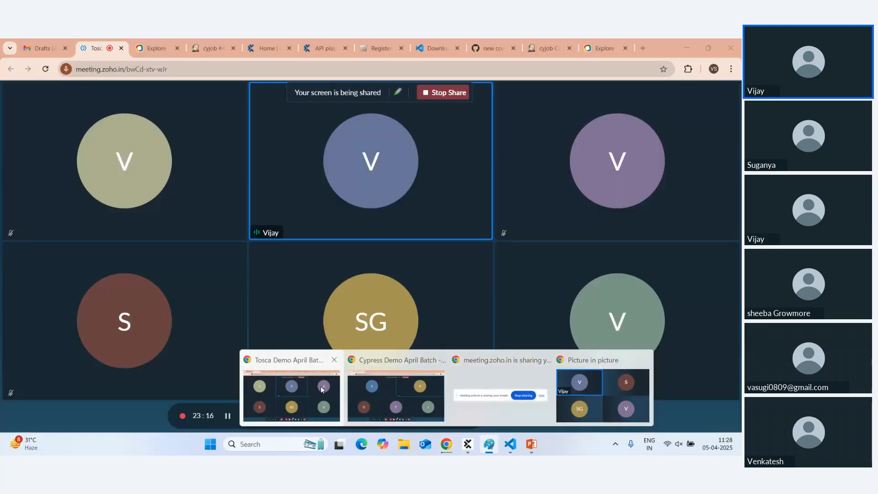
Switch to Chrome's Qafox Register Account tab, close DevTools, and scroll to the empty form.
{"action": "left_click", "coordinate": [322, 389]}
{"action": "left_click", "coordinate": [380, 52]}
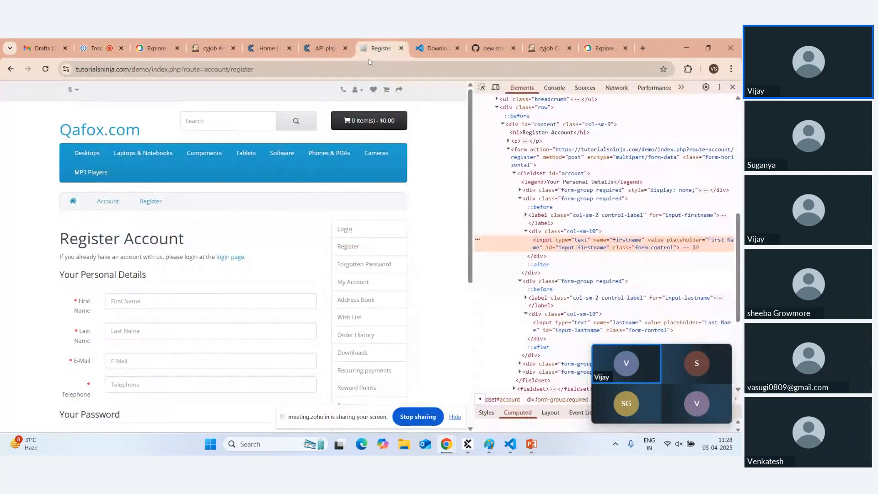
{"action": "left_click", "coordinate": [732, 87]}
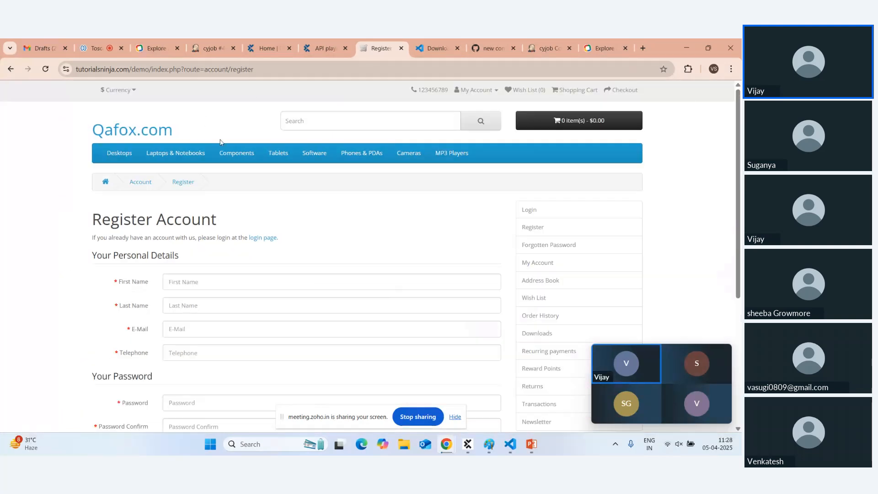
{"action": "scroll", "coordinate": [363, 240], "scroll_direction": "down", "scroll_amount": 2}
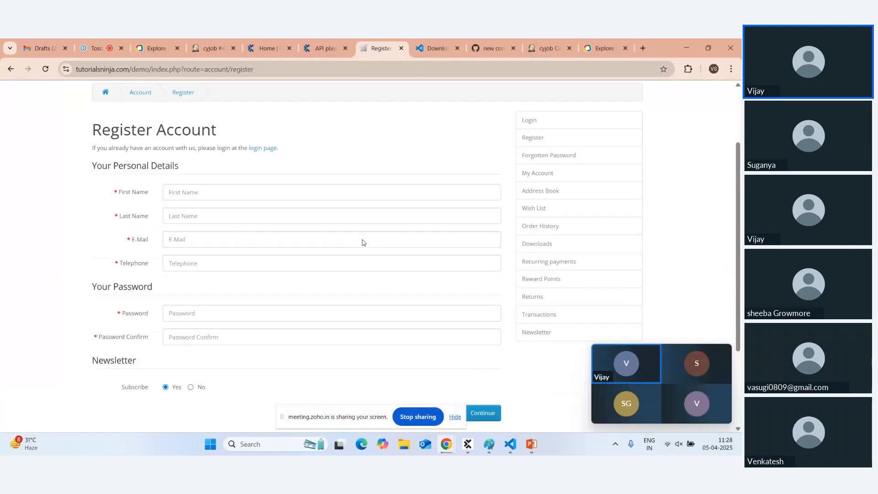
{"action": "scroll", "coordinate": [363, 242], "scroll_direction": "up", "scroll_amount": 1}
{"action": "left_click", "coordinate": [213, 231]}
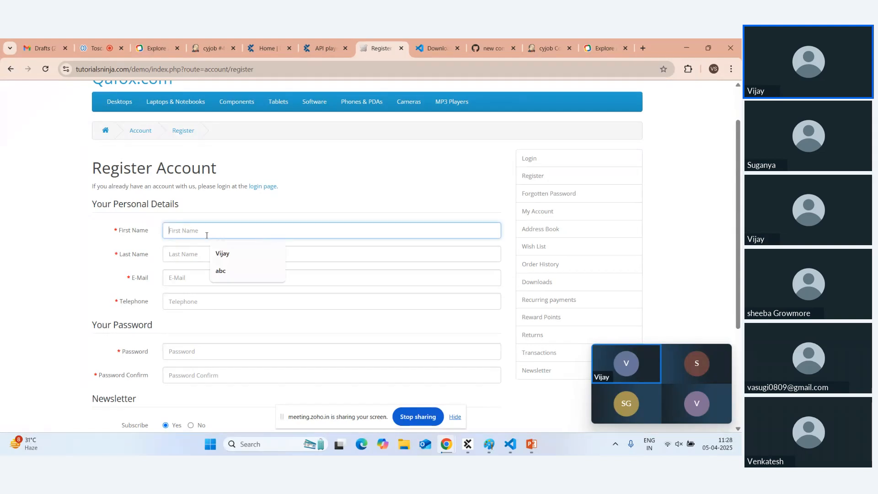
{"action": "left_click", "coordinate": [118, 230]}
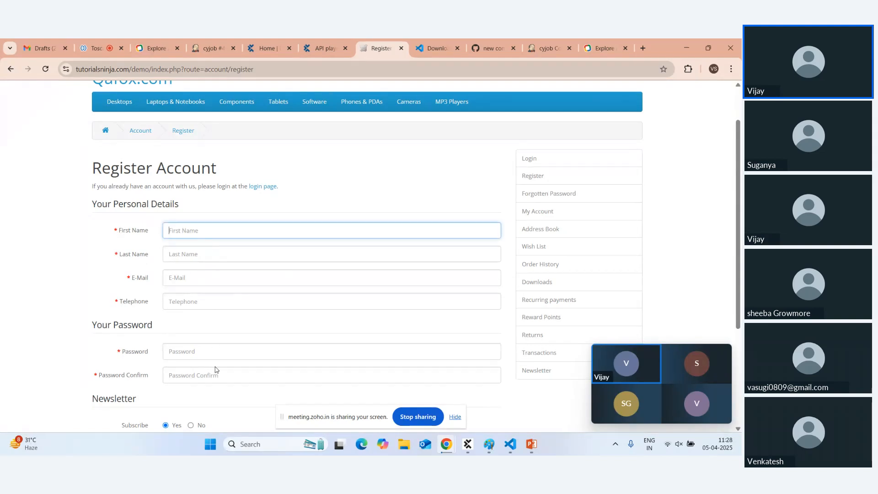
{"action": "scroll", "coordinate": [215, 370], "scroll_direction": "down", "scroll_amount": 2}
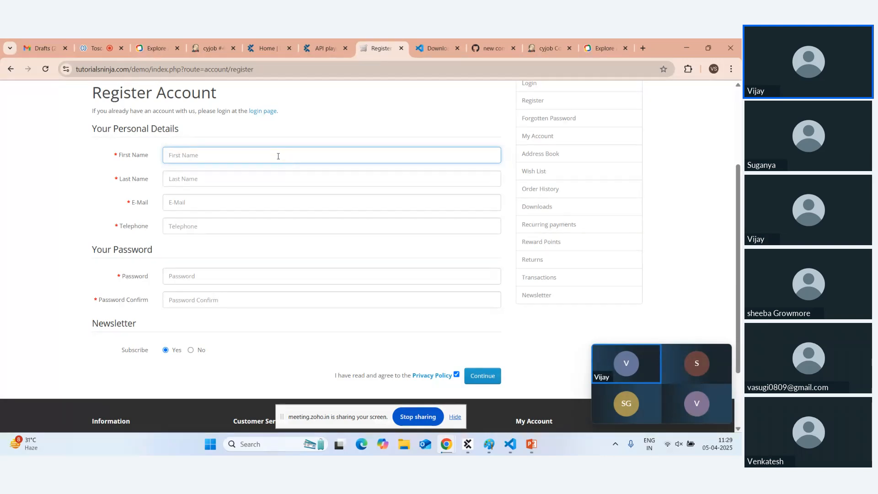
Inspect the First Name field so DevTools Elements shows its input element.
{"action": "right_click", "coordinate": [255, 155]}
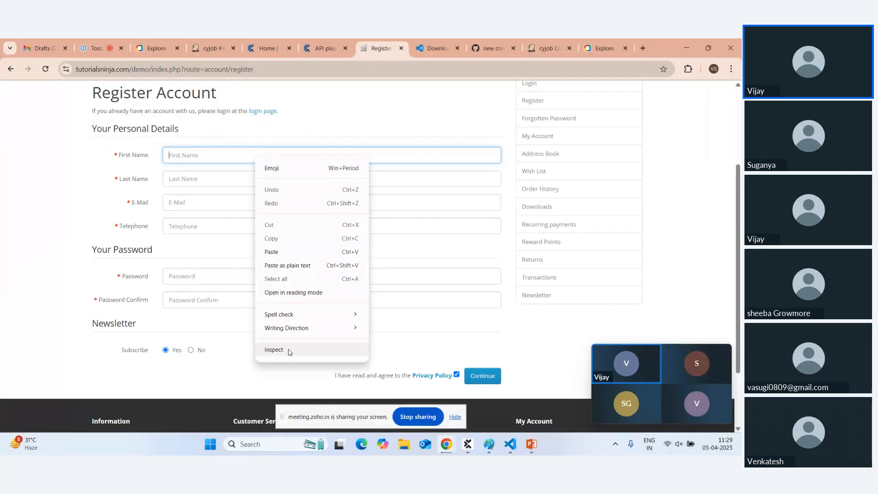
{"action": "left_click", "coordinate": [274, 349]}
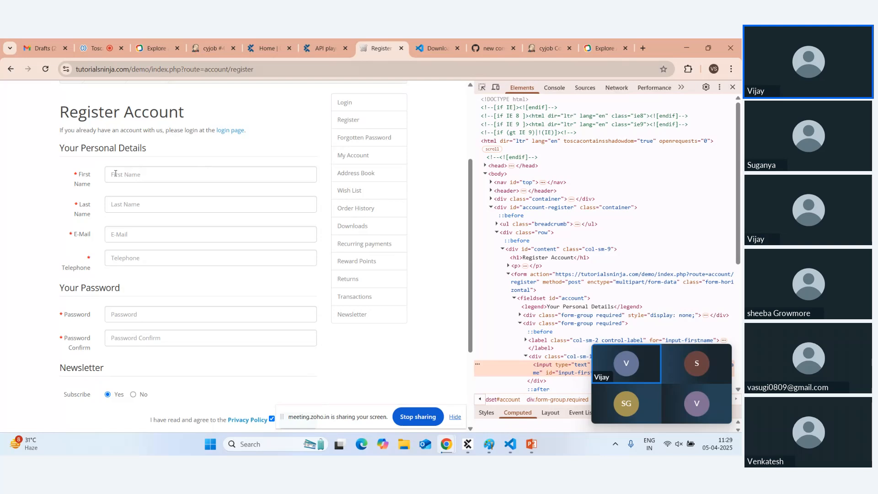
{"action": "left_click", "coordinate": [129, 202]}
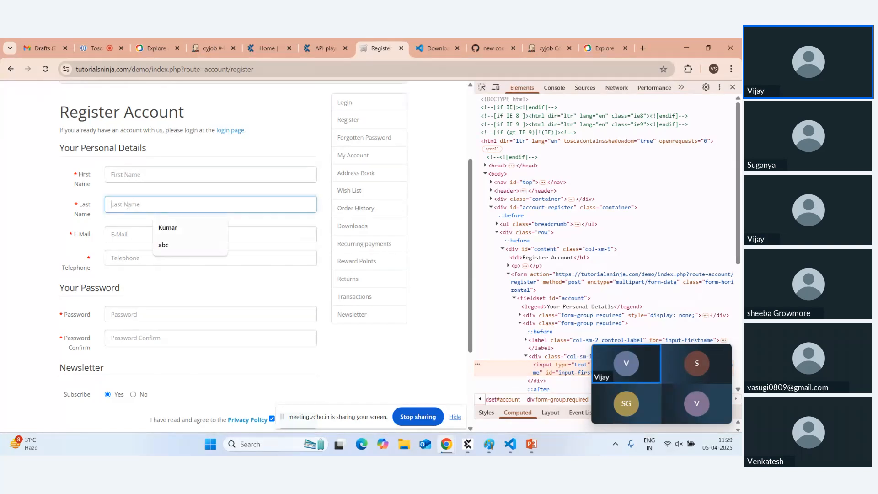
{"action": "left_click", "coordinate": [131, 233]}
{"action": "left_click", "coordinate": [128, 259]}
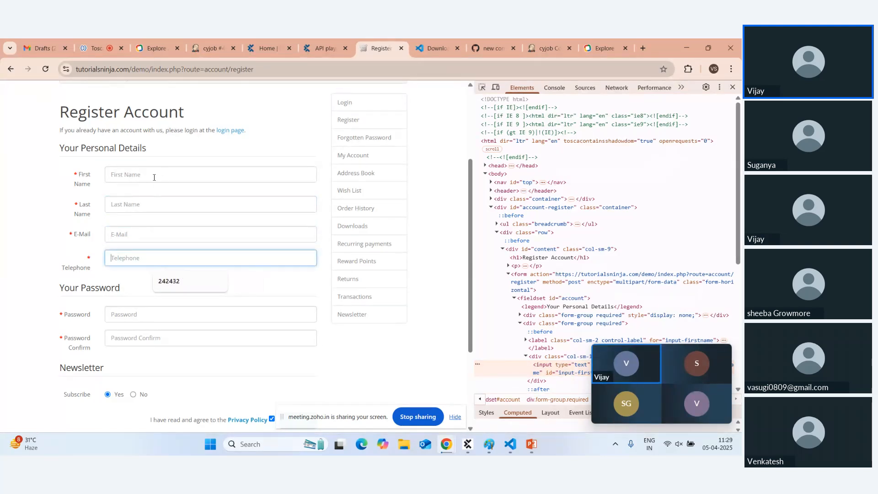
{"action": "right_click", "coordinate": [205, 176]}
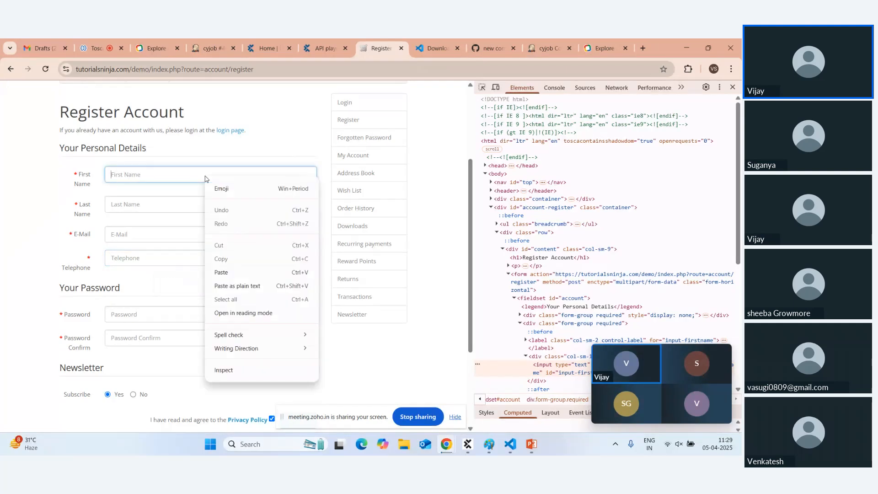
{"action": "left_click", "coordinate": [228, 372]}
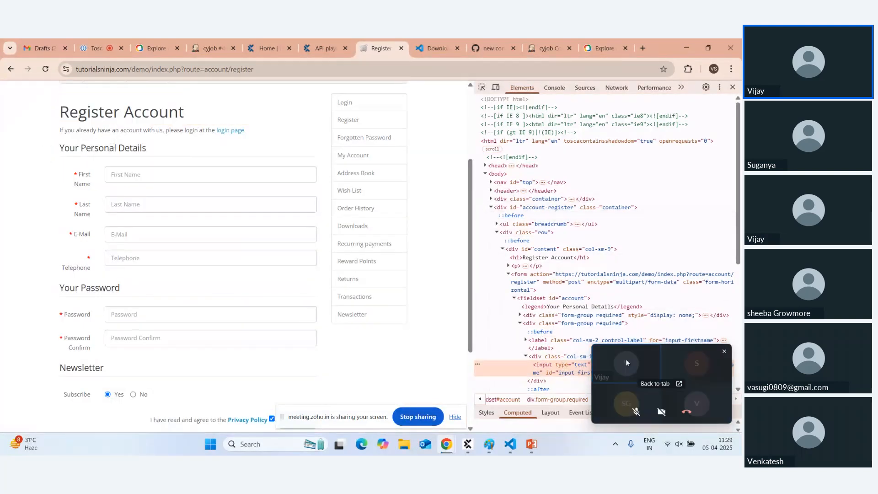
Examine the First Name input's name, id and class attributes in the Elements panel.
{"action": "left_click_drag", "start_coordinate": [651, 355], "coordinate": [636, 171]}
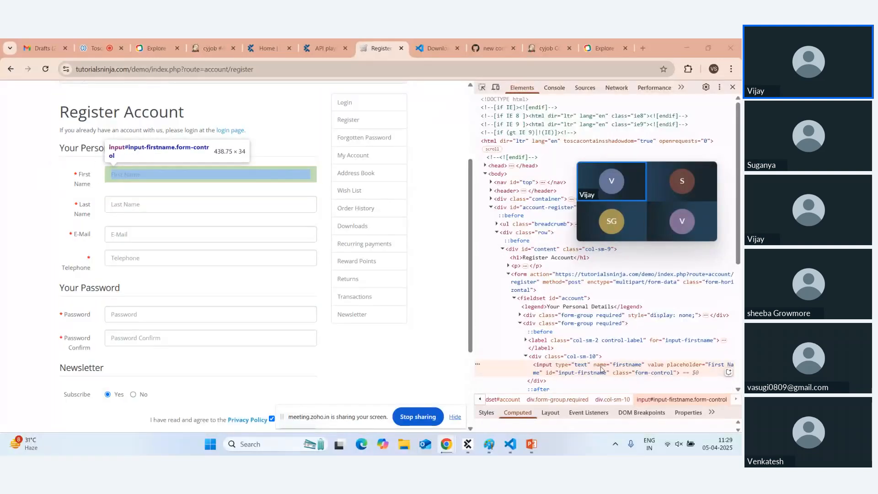
{"action": "double_click", "coordinate": [599, 365]}
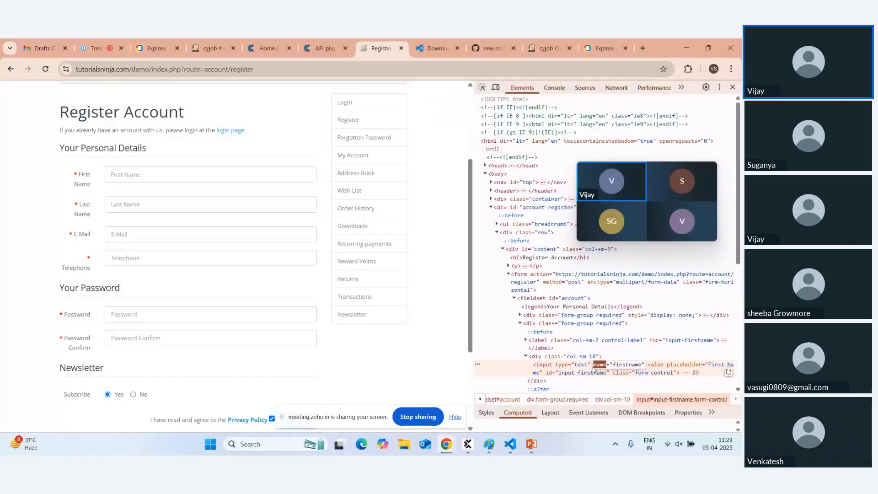
{"action": "double_click", "coordinate": [549, 373]}
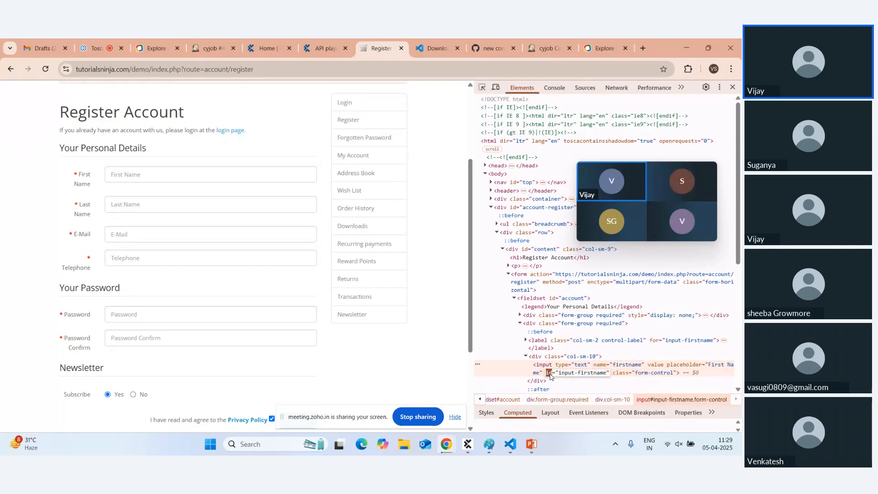
{"action": "double_click", "coordinate": [621, 373]}
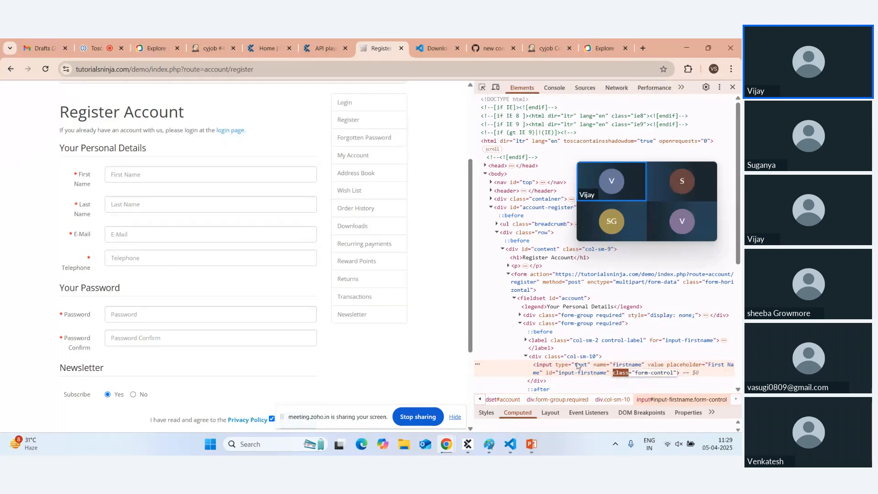
{"action": "left_click", "coordinate": [570, 372]}
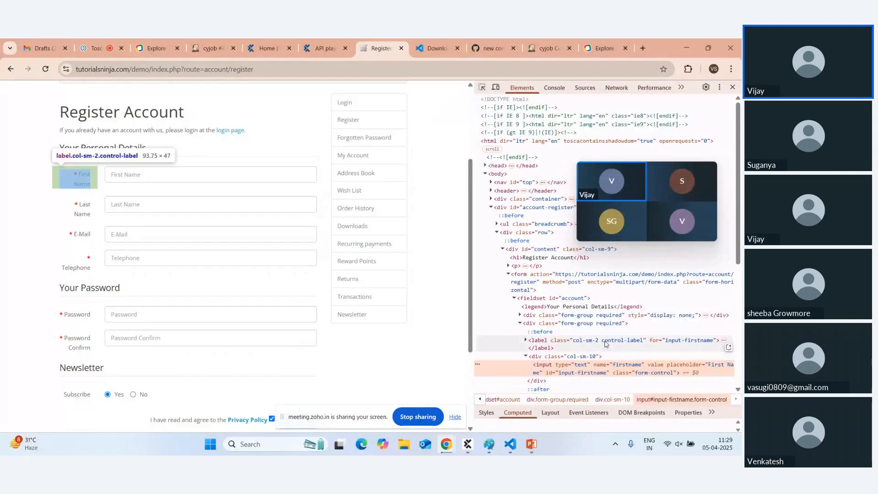
Select just the value firstname from the input's name attribute.
{"action": "double_click", "coordinate": [599, 365]}
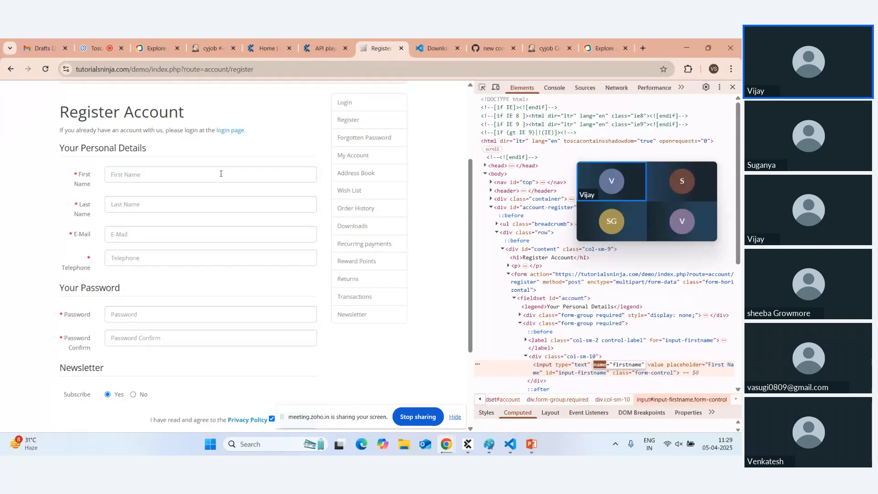
{"action": "triple_click", "coordinate": [613, 365]}
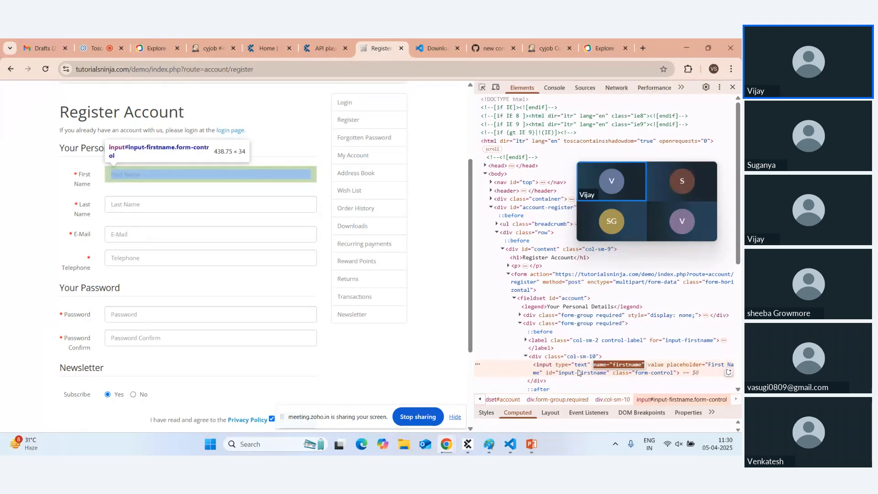
{"action": "double_click", "coordinate": [621, 365]}
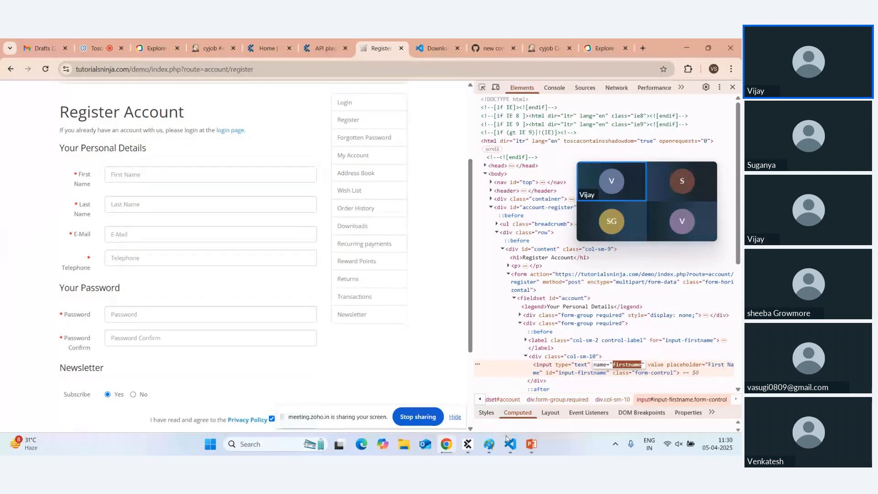
{"action": "mouse_move", "coordinate": [510, 450]}
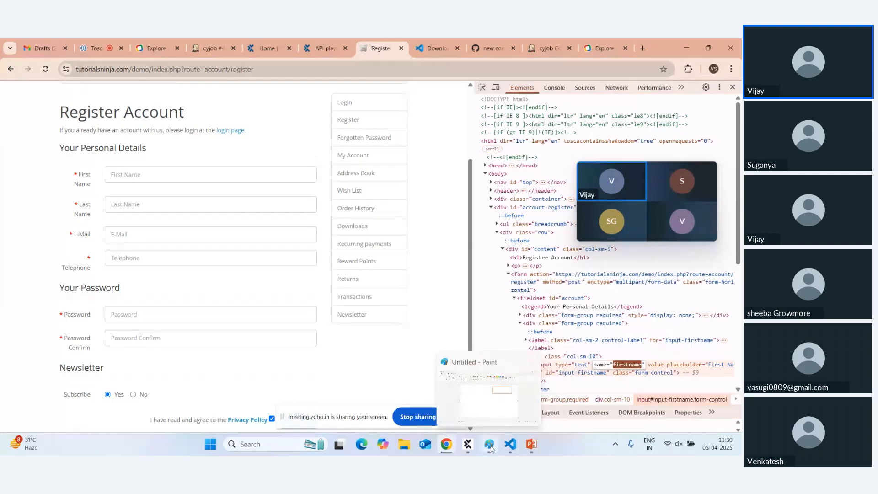
{"action": "left_click", "coordinate": [489, 444]}
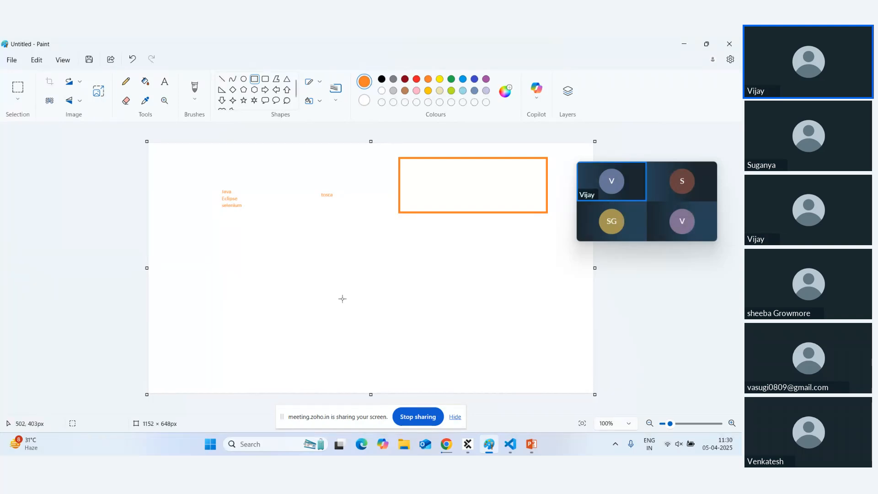
{"action": "key", "text": "alt+Tab"}
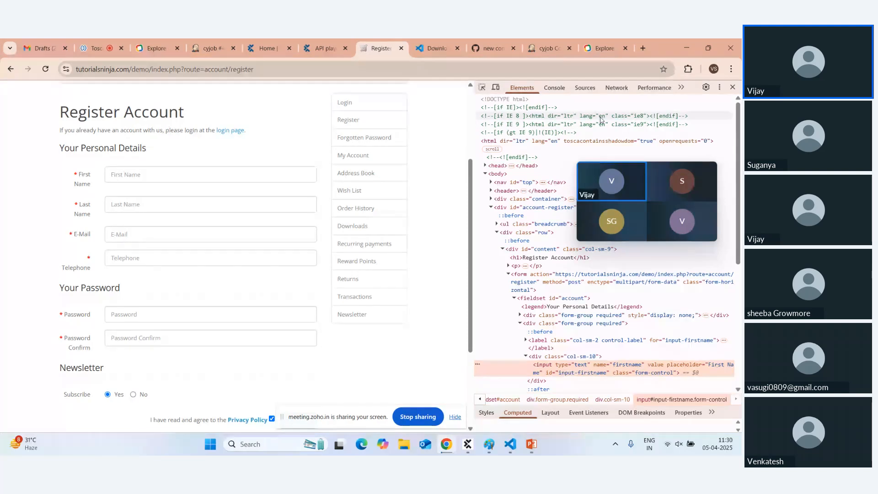
Close Chrome's DevTools, take focus off First Name, and bring Paint to the front.
{"action": "left_click", "coordinate": [733, 87]}
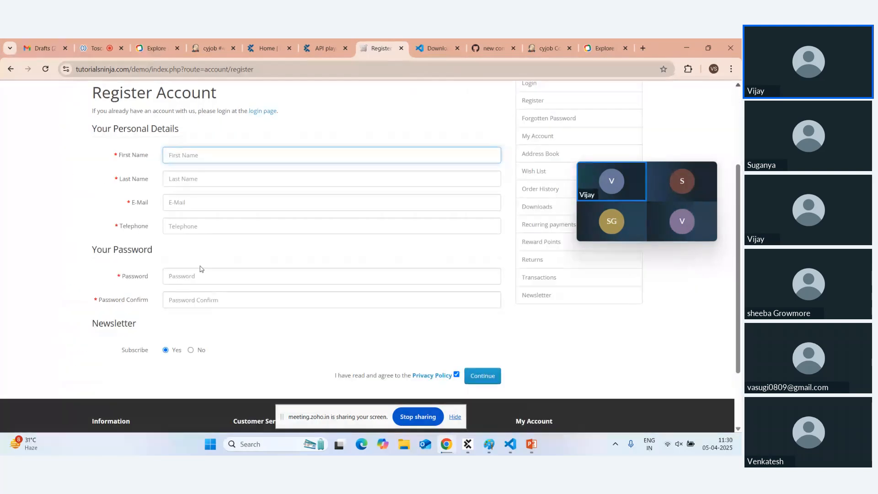
{"action": "left_click", "coordinate": [325, 115]}
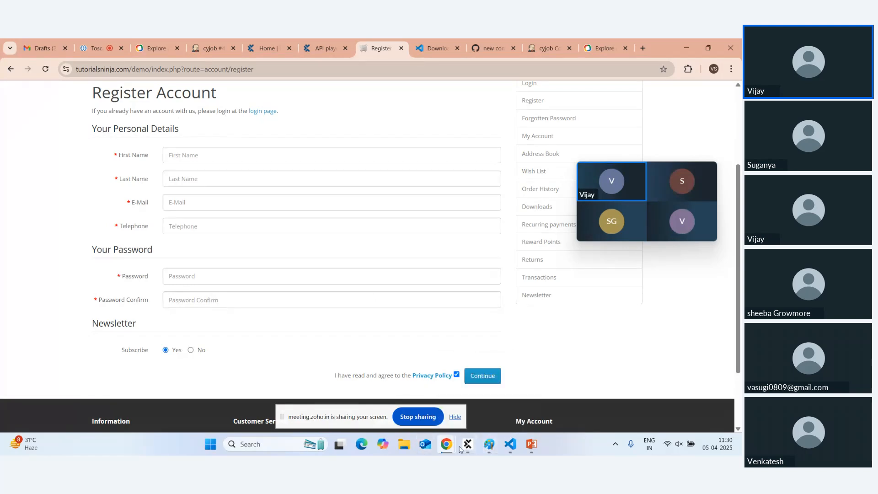
{"action": "left_click", "coordinate": [489, 444]}
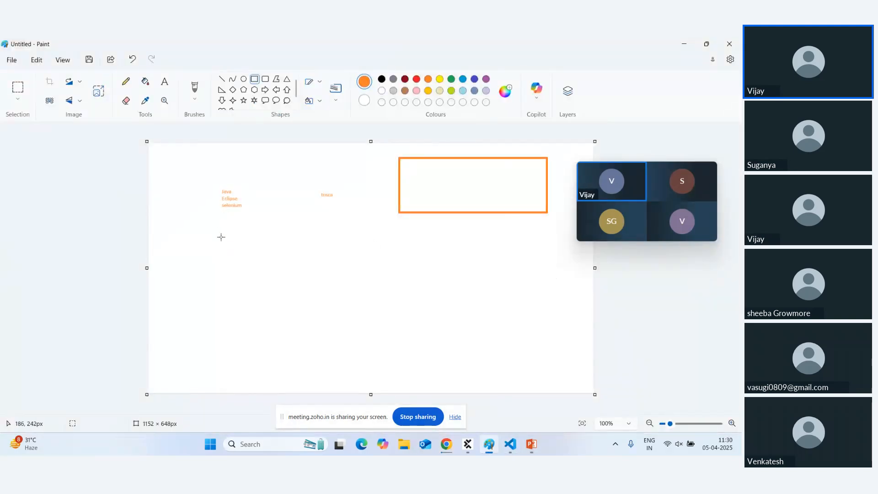
Add the orange label 'Test Driven' below the Java, Eclipse, selenium list.
{"action": "left_click", "coordinate": [164, 81]}
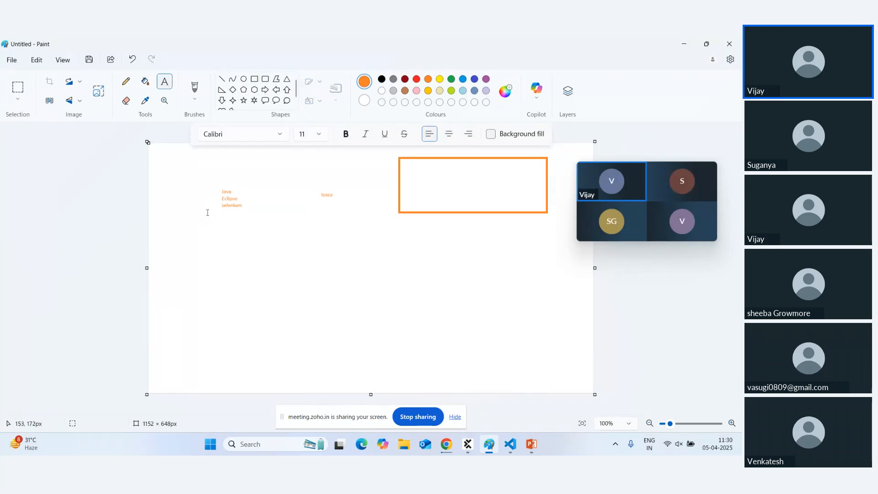
{"action": "left_click", "coordinate": [197, 231]}
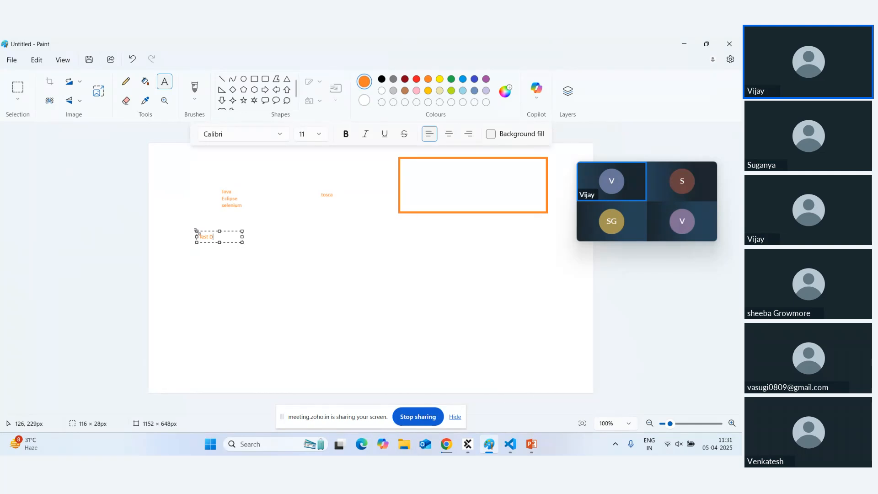
{"action": "type", "text": "Driven"}
Close VS Code's loginPage.js (Working Tree) diff, then return to Chrome's Register Account page.
{"action": "left_click", "coordinate": [511, 444]}
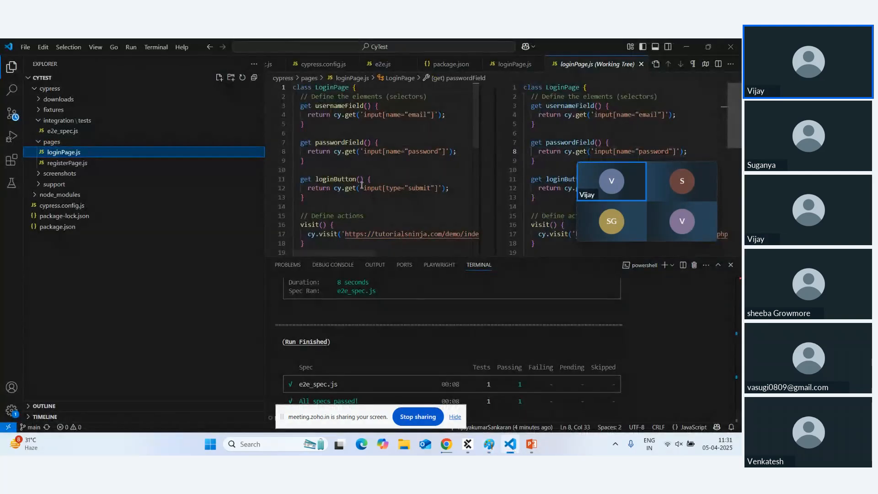
{"action": "left_click", "coordinate": [642, 65]}
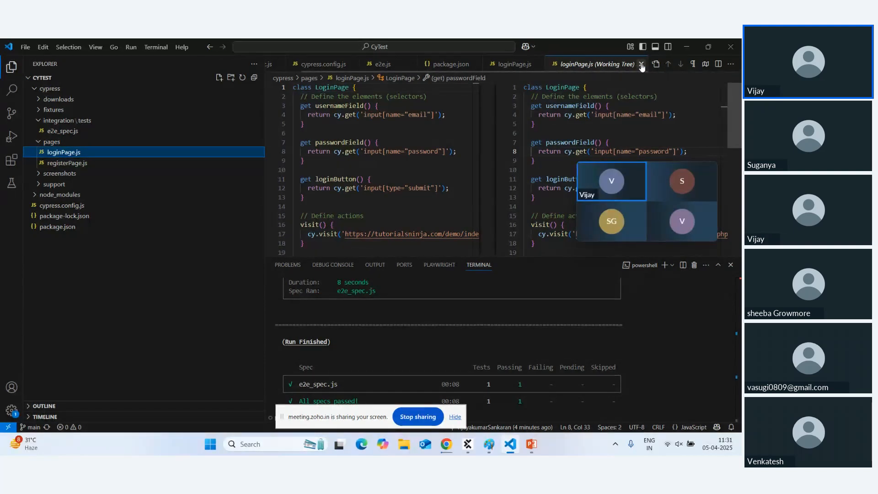
{"action": "double_click", "coordinate": [382, 151]}
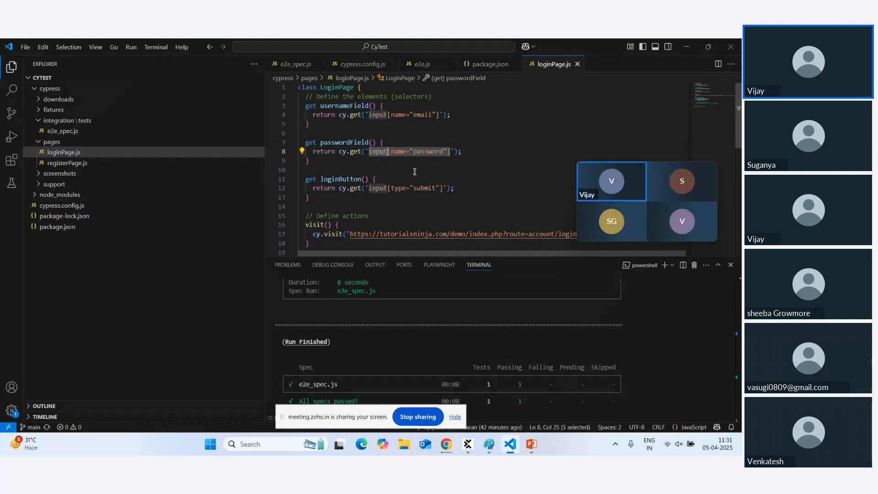
{"action": "left_click", "coordinate": [446, 444]}
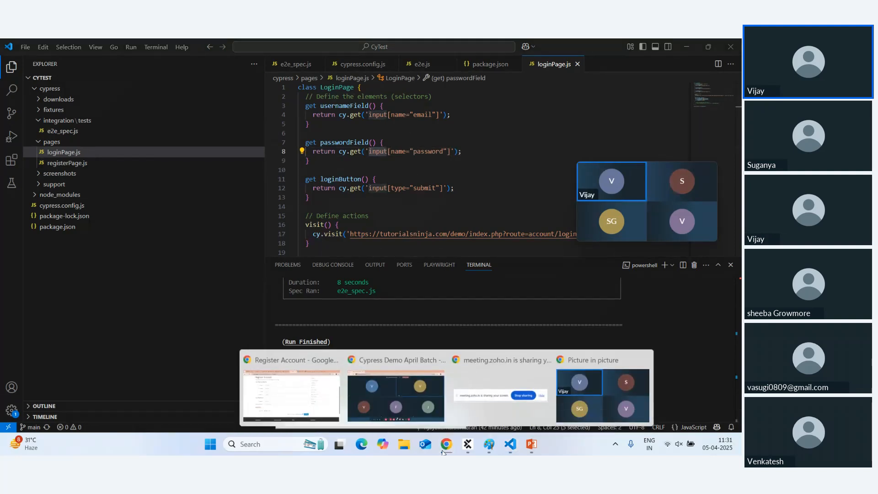
{"action": "left_click", "coordinate": [302, 406]}
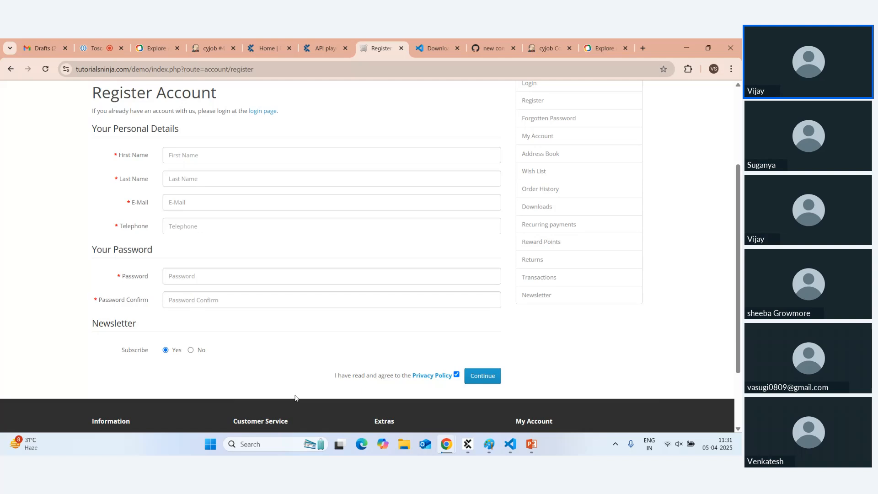
Inspect First Name, select its name="firstname" attribute, then switch back to loginPage.js in VS Code.
{"action": "right_click", "coordinate": [199, 158]}
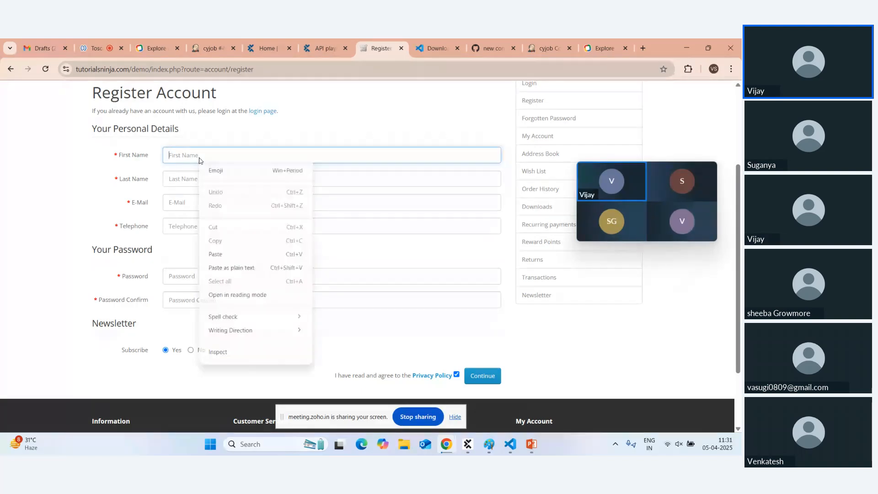
{"action": "left_click", "coordinate": [218, 352]}
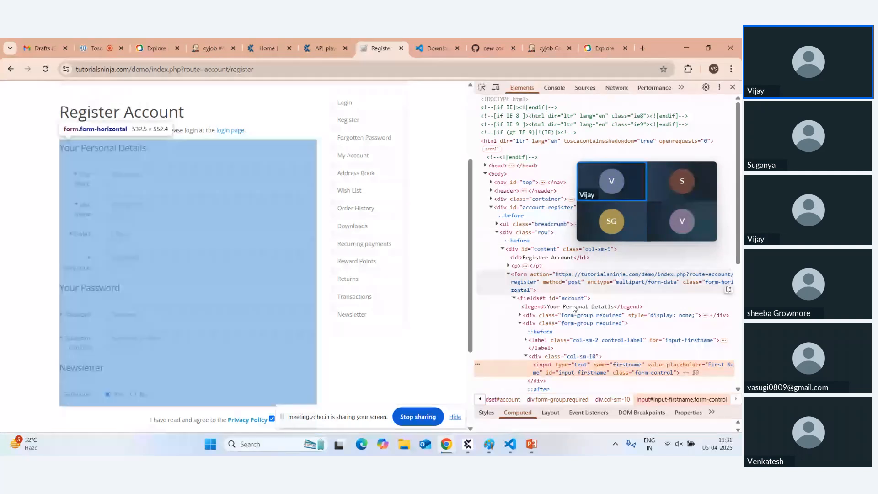
{"action": "double_click", "coordinate": [603, 365]}
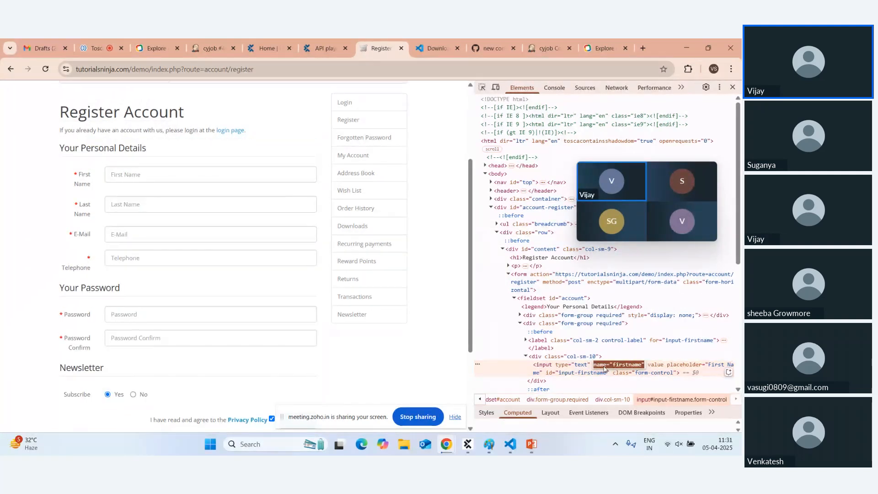
{"action": "key", "text": "Escape"}
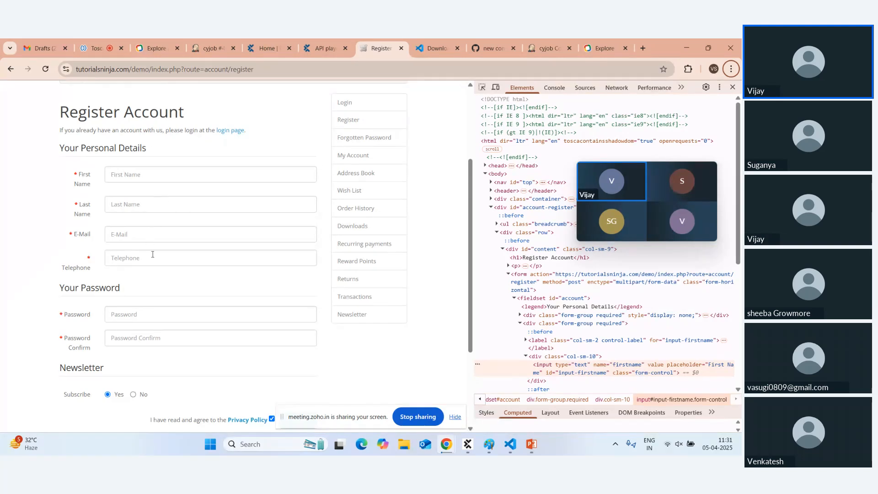
{"action": "double_click", "coordinate": [608, 365]}
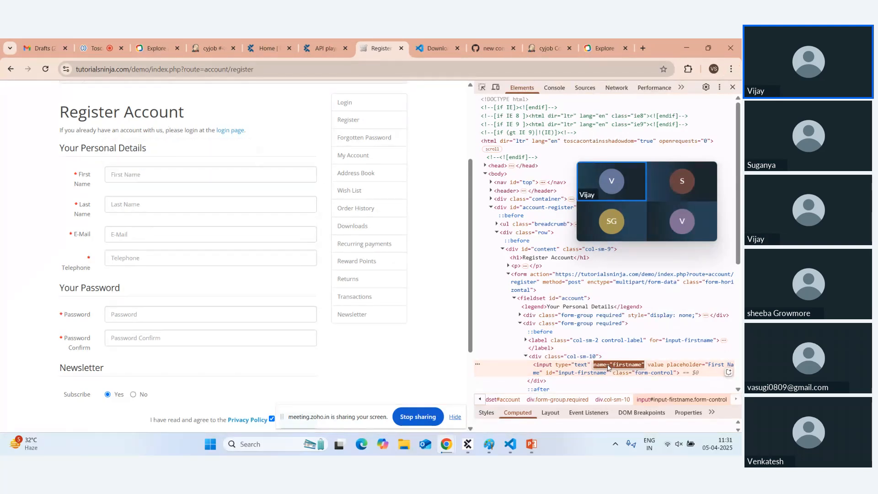
{"action": "key", "text": "alt+Tab"}
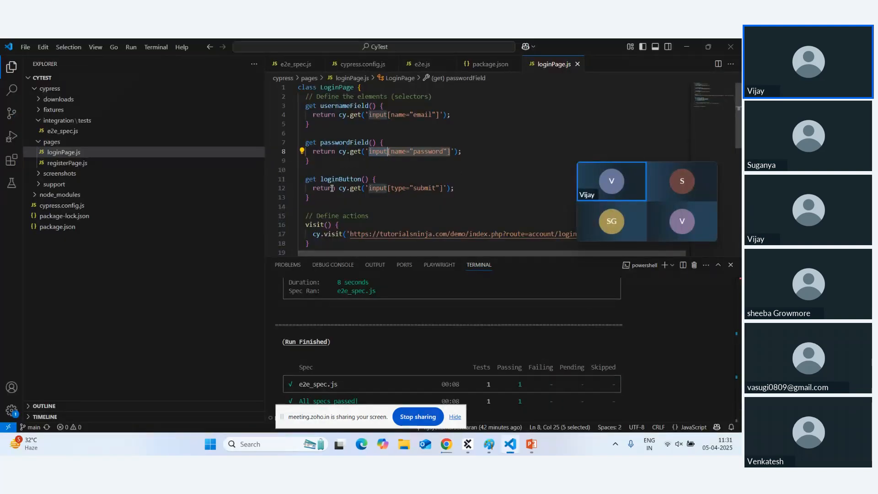
Add a firstName() getter returning cy.get('name="firstname"') below the loginButton getter in loginPage.js.
{"action": "key", "text": "alt+Tab"}
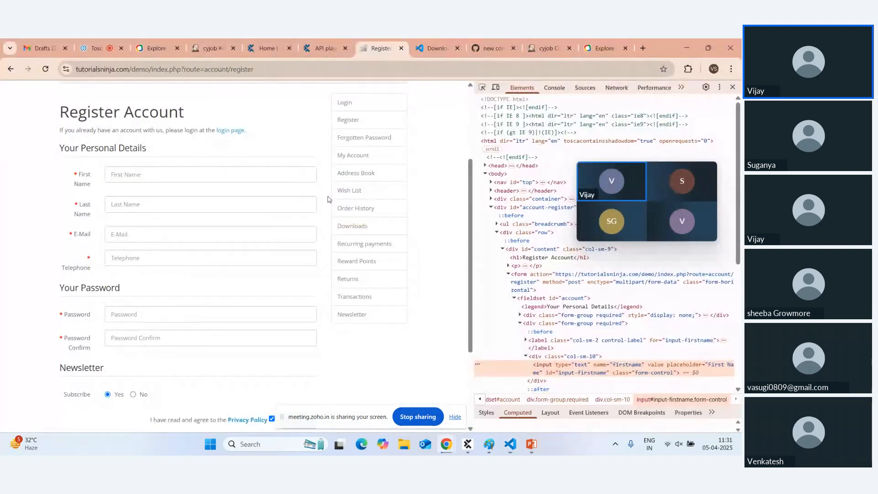
{"action": "key", "text": "alt+Tab"}
{"action": "left_click", "coordinate": [328, 199]}
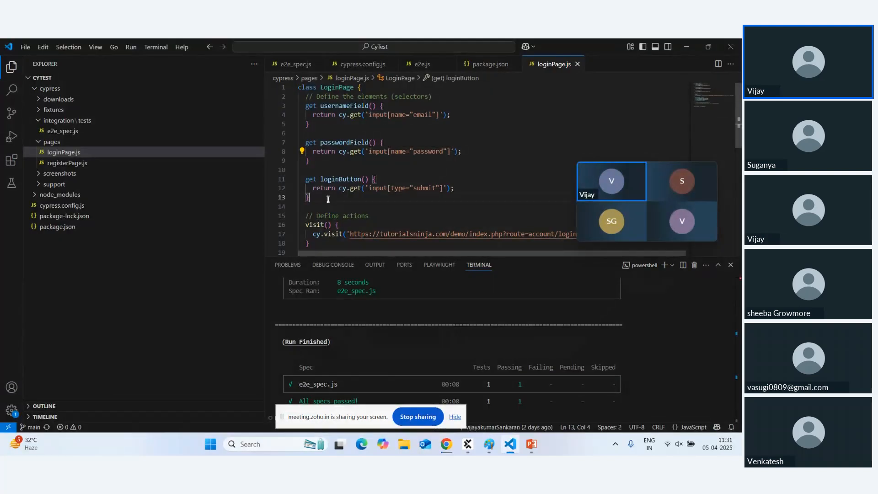
{"action": "key", "text": "Return"}
{"action": "key", "text": "Return"}
{"action": "type", "text": "get"}
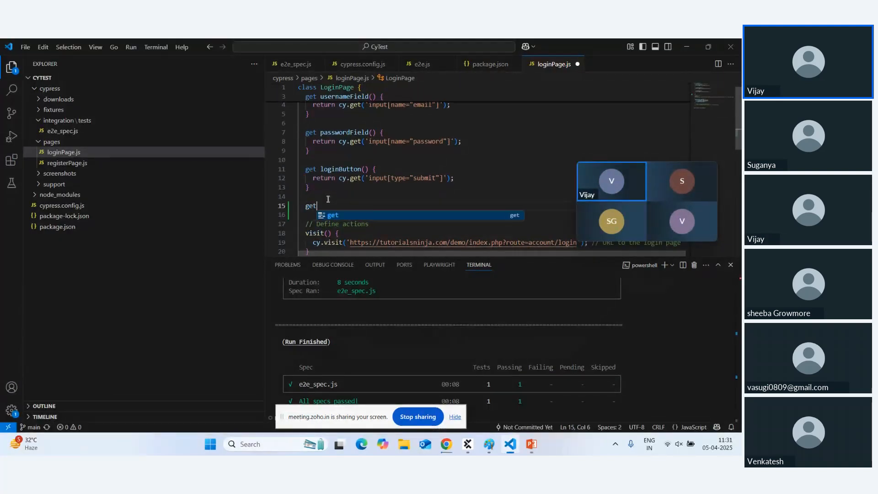
{"action": "type", "text": " fi"}
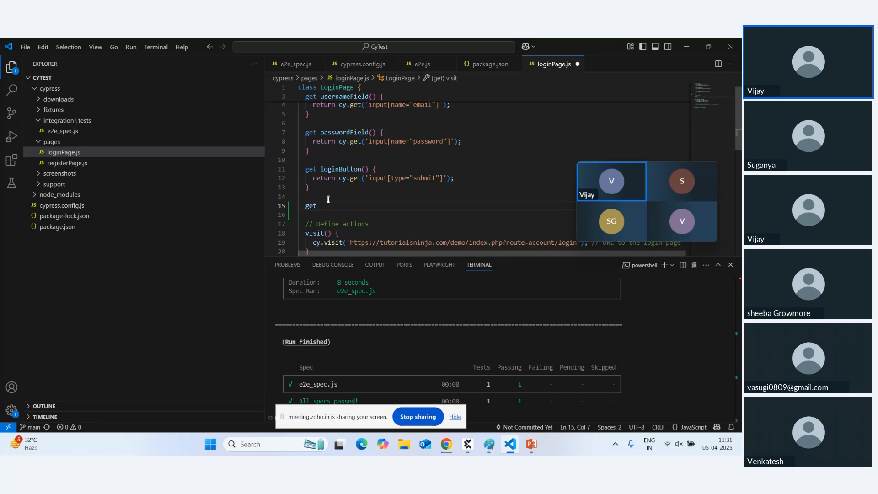
{"action": "type", "text": "st"}
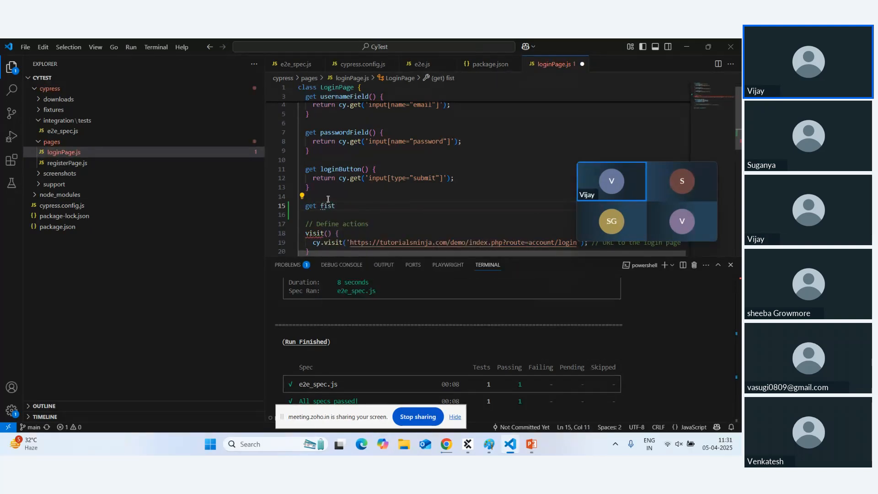
{"action": "key", "text": "BackSpace"}
{"action": "key", "text": "BackSpace"}
{"action": "type", "text": "rstName(){"}
{"action": "key", "text": "Return"}
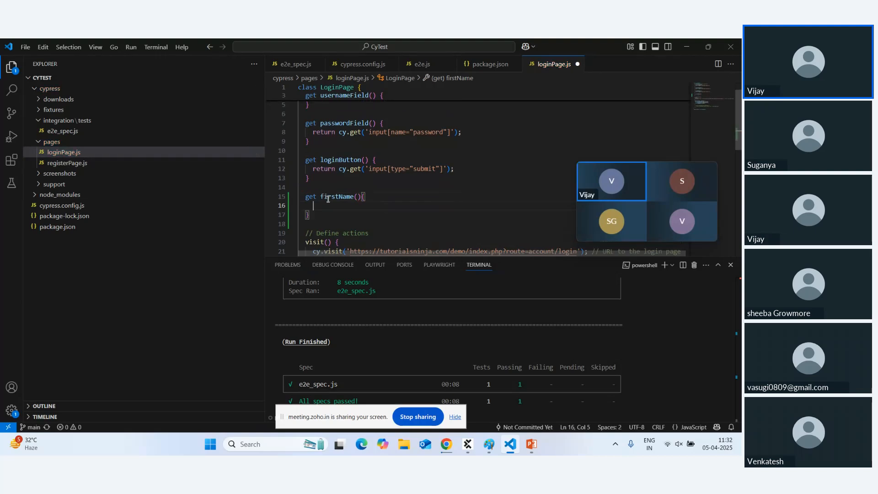
{"action": "type", "text": "re"}
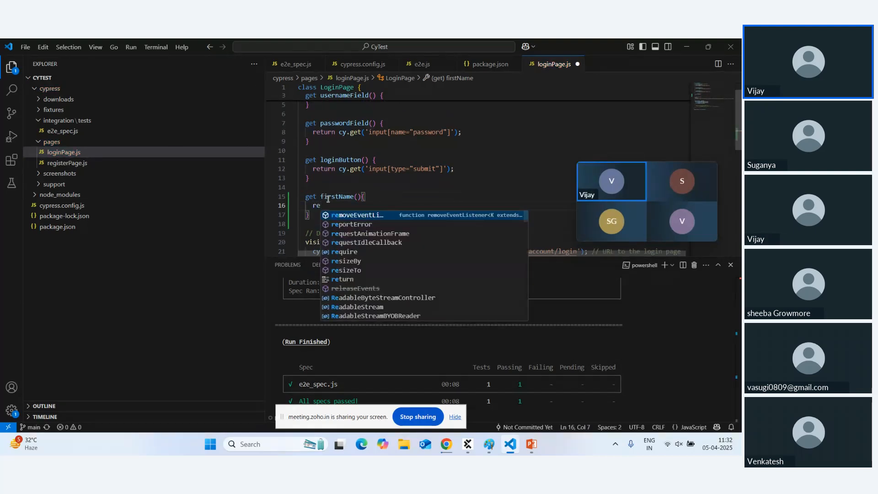
{"action": "type", "text": "ut"}
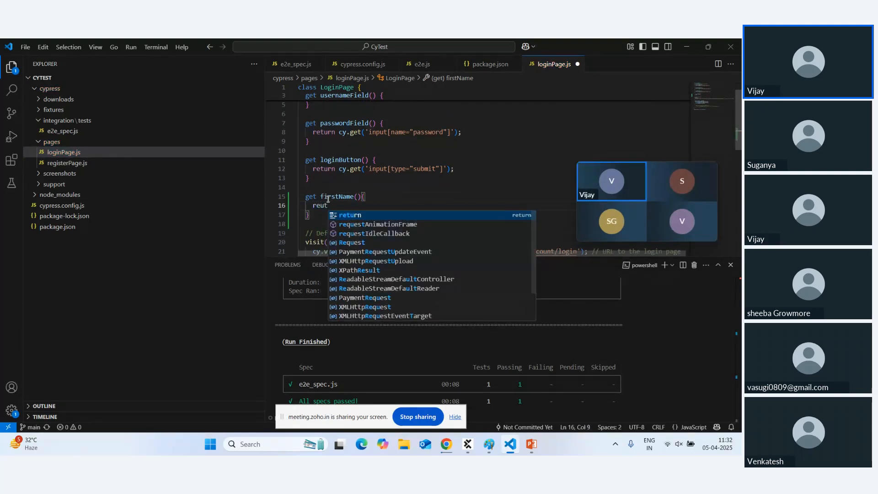
{"action": "key", "text": "Tab"}
{"action": "type", "text": "cy."}
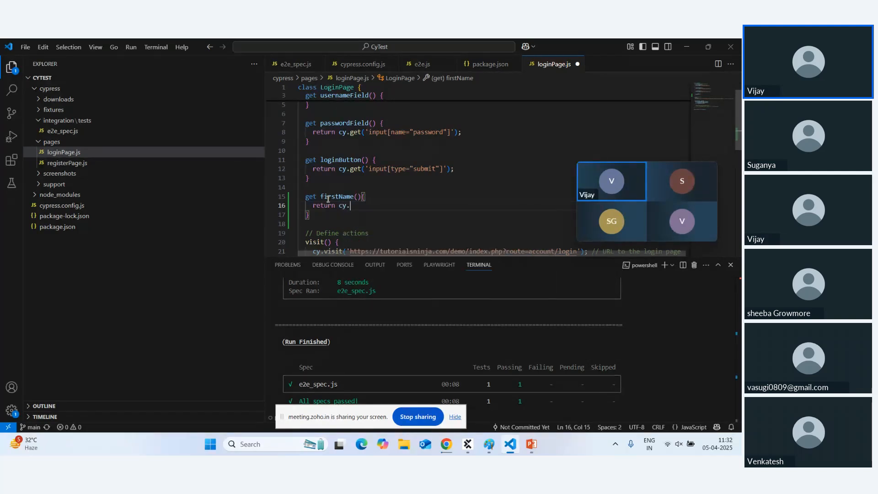
{"action": "type", "text": "get"}
{"action": "key", "text": "Tab"}
{"action": "type", "text": "*"}
{"action": "key", "text": "BackSpace"}
{"action": "type", "text": "("}
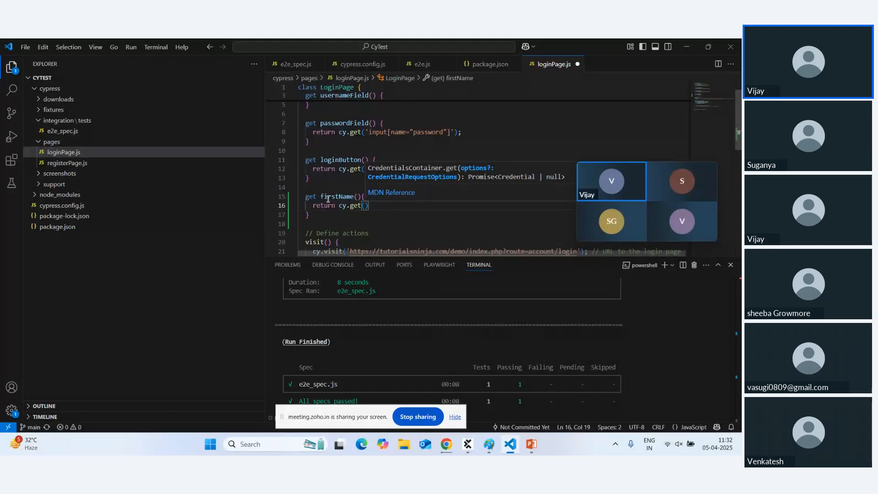
{"action": "type", "text": "'name=\"firstname\""}
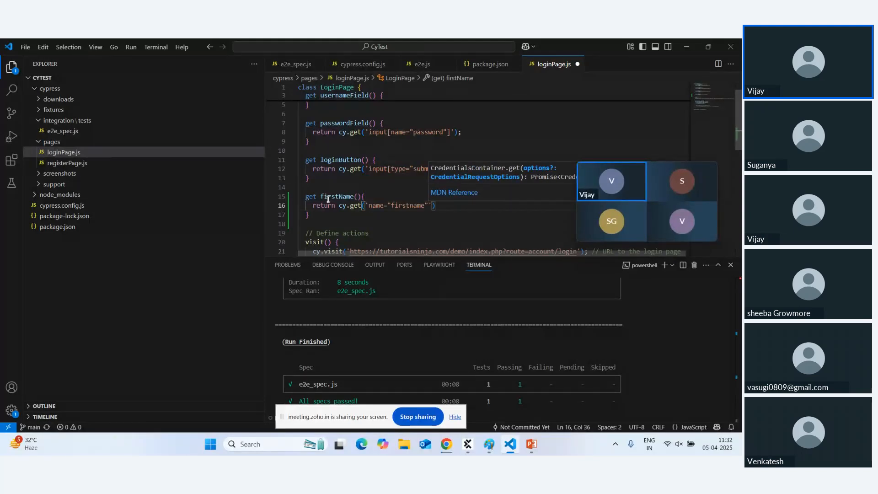
Save loginPage.js and switch back to the Register Account page in Chrome.
{"action": "key", "text": "ctrl+s"}
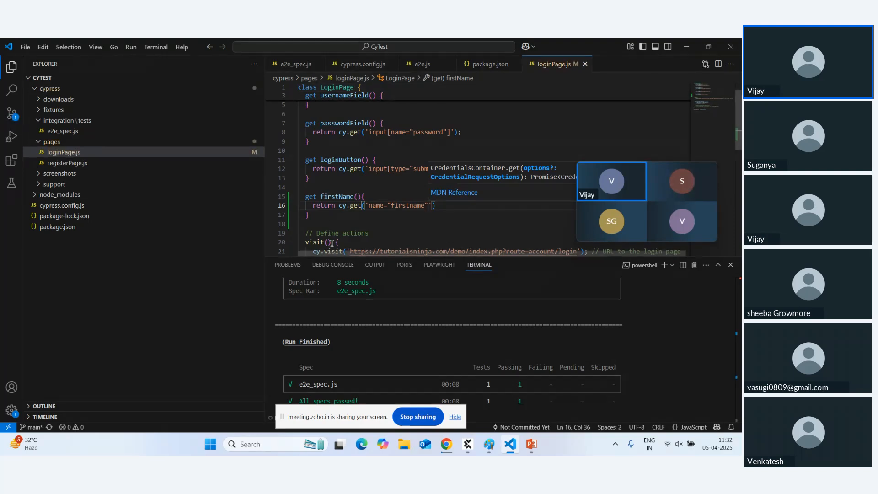
{"action": "scroll", "coordinate": [341, 218], "scroll_direction": "down", "scroll_amount": 10}
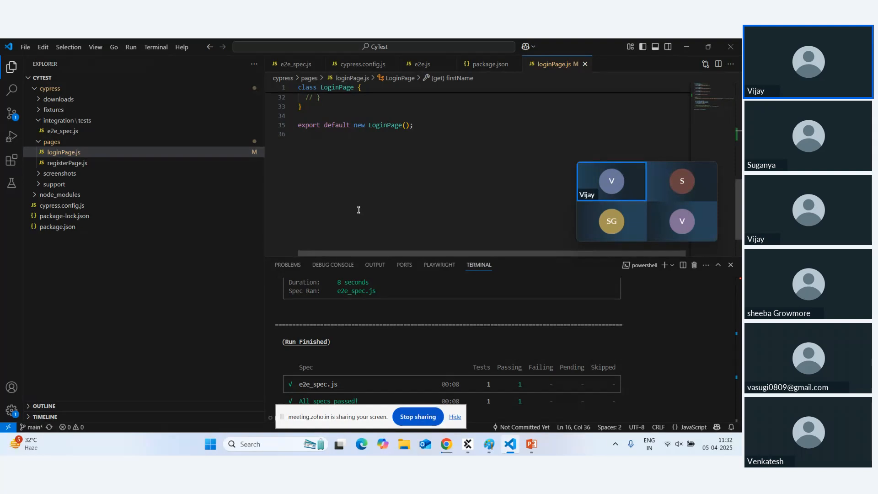
{"action": "key", "text": "alt+Tab"}
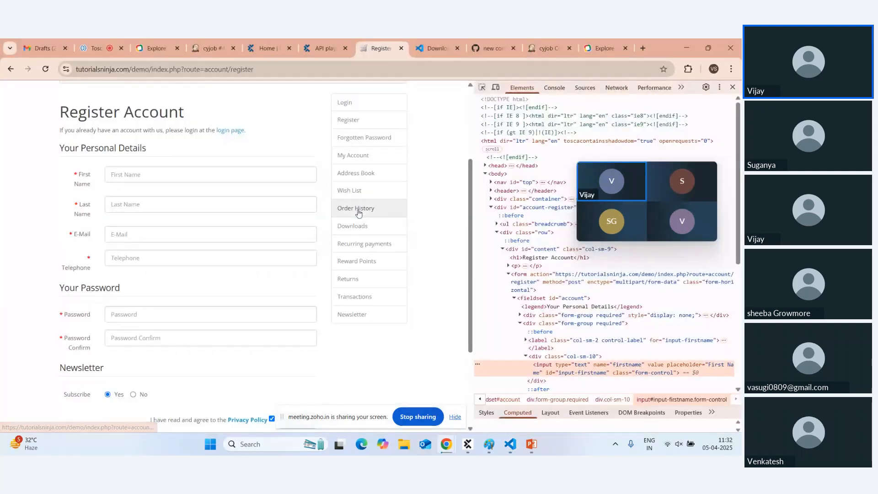
In Paint, write an orange 'Modal Based Approach' text label below the Test Driven label.
{"action": "left_click", "coordinate": [489, 444]}
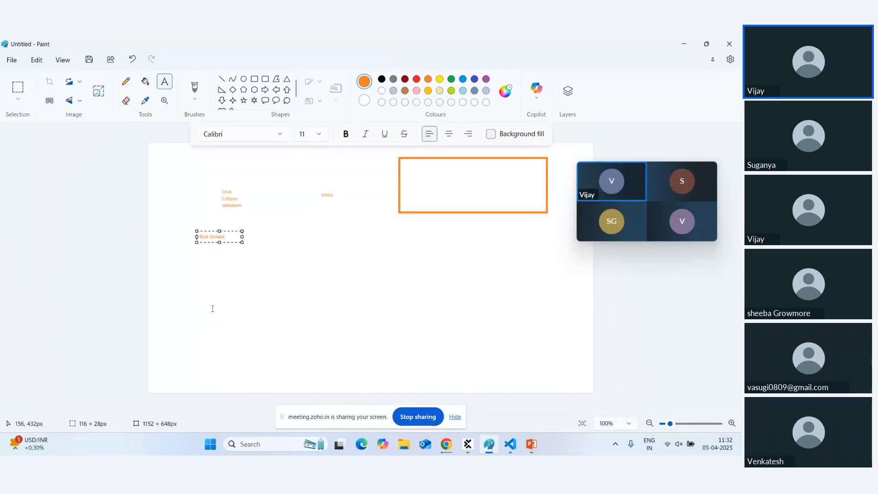
{"action": "left_click", "coordinate": [318, 265]}
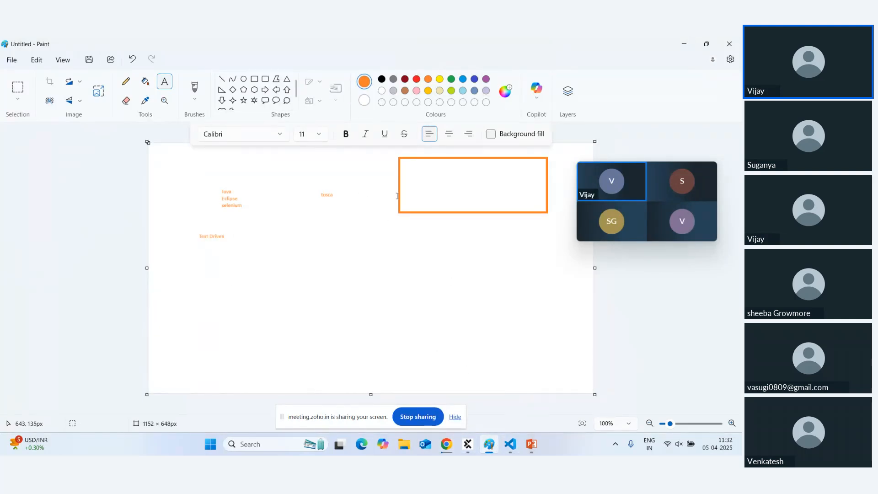
{"action": "left_click", "coordinate": [293, 243]}
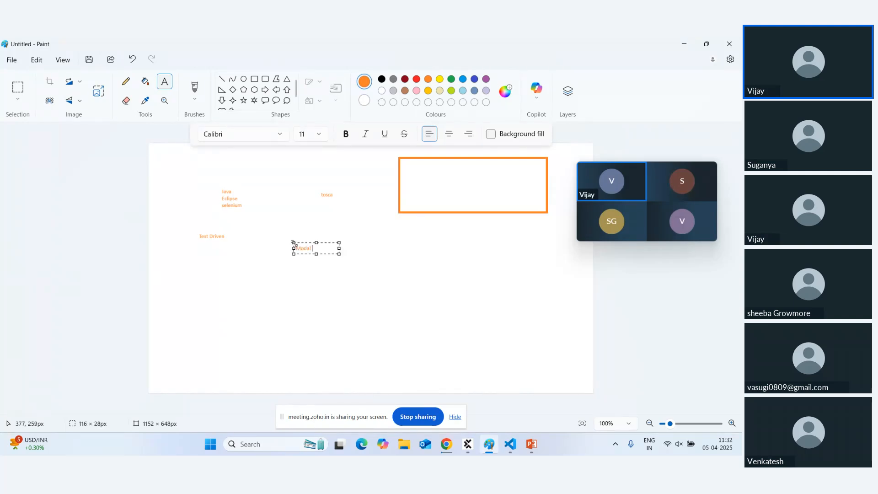
{"action": "type", "text": "Modal Based "}
{"action": "type", "text": "Approach"}
{"action": "left_click", "coordinate": [308, 271]}
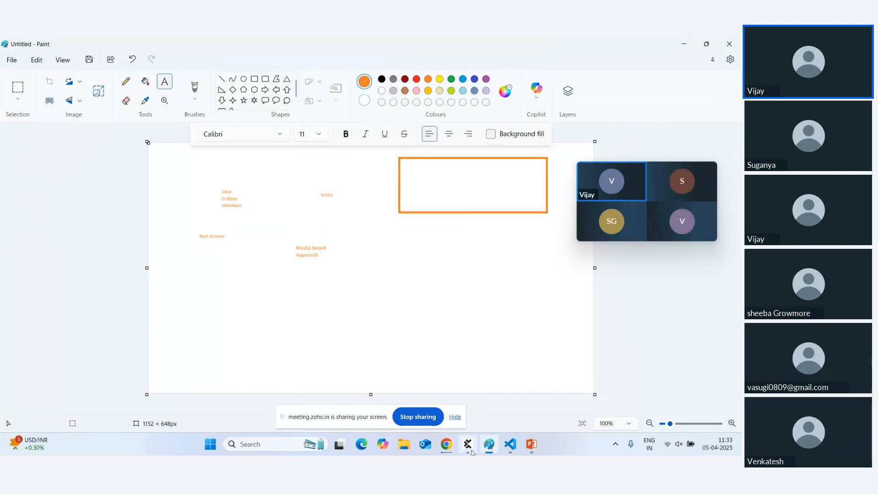
{"action": "left_click", "coordinate": [510, 444]}
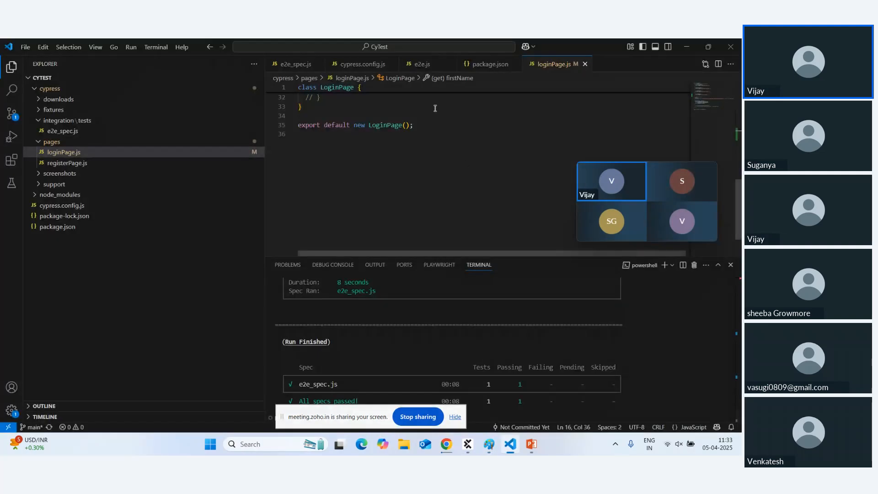
{"action": "scroll", "coordinate": [395, 153], "scroll_direction": "up", "scroll_amount": 6}
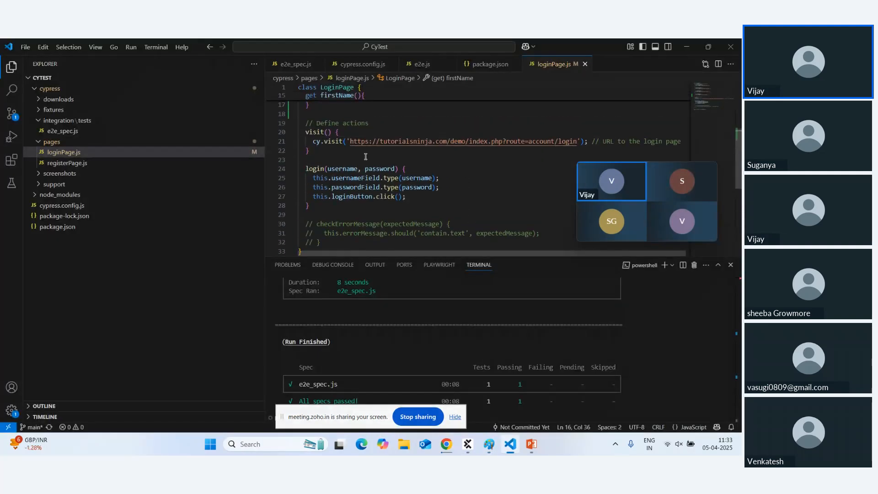
{"action": "left_click_drag", "start_coordinate": [328, 172], "coordinate": [402, 171]}
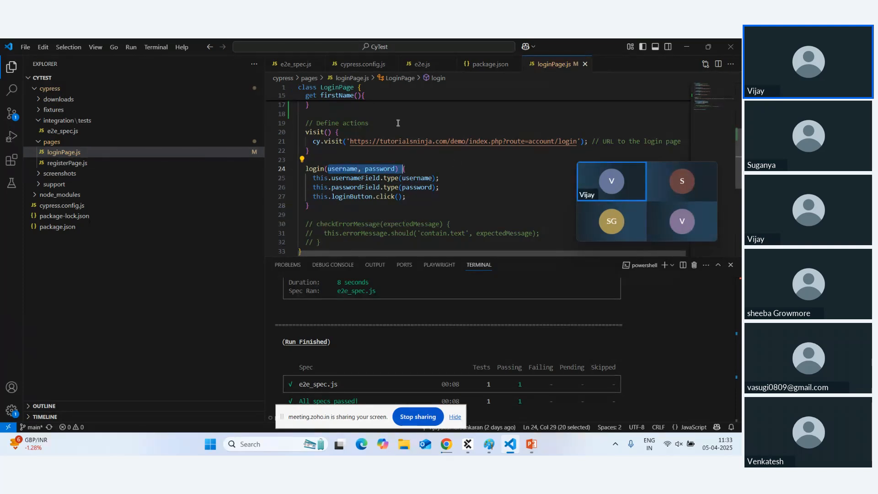
{"action": "left_click", "coordinate": [687, 48]}
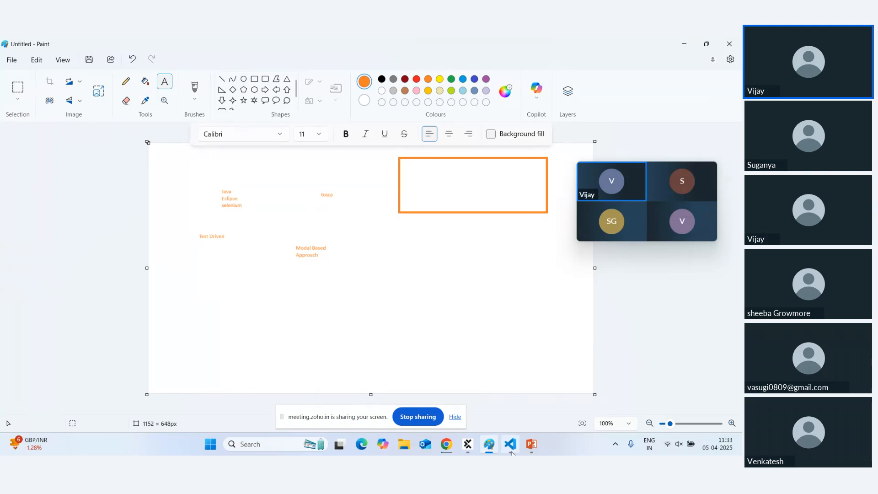
{"action": "mouse_move", "coordinate": [511, 453]}
{"action": "mouse_move", "coordinate": [467, 449]}
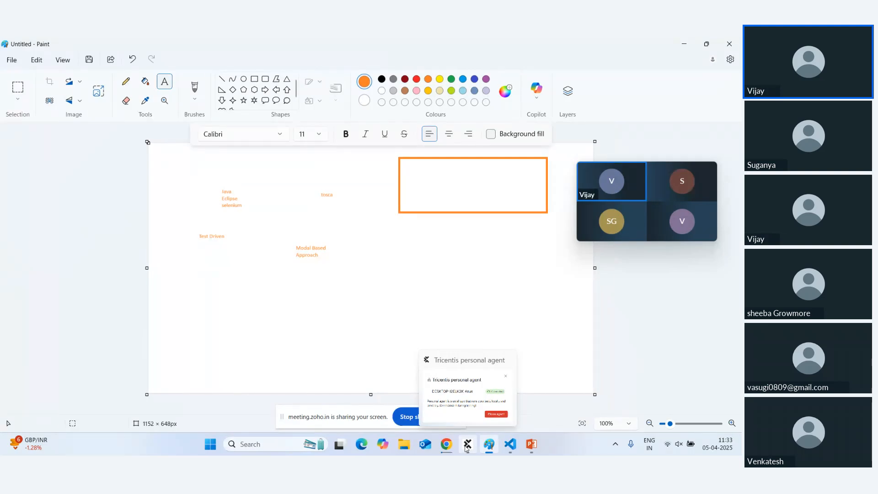
{"action": "mouse_move", "coordinate": [468, 399]}
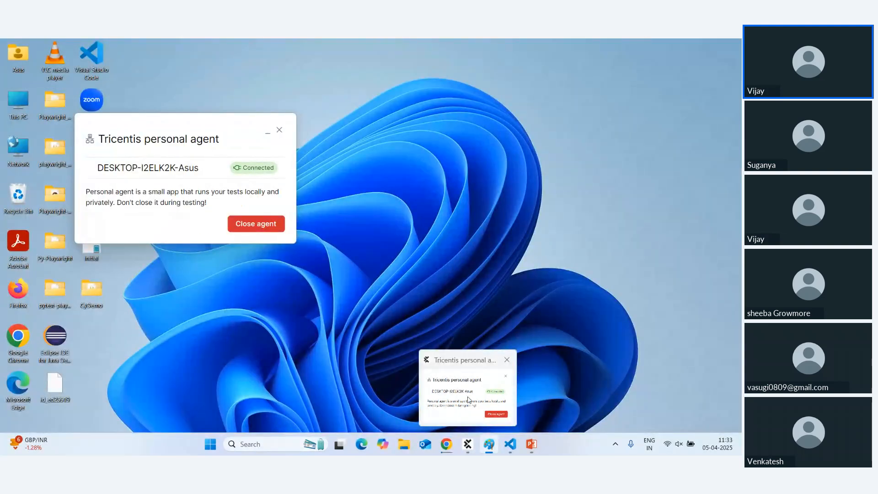
{"action": "left_click", "coordinate": [467, 398]}
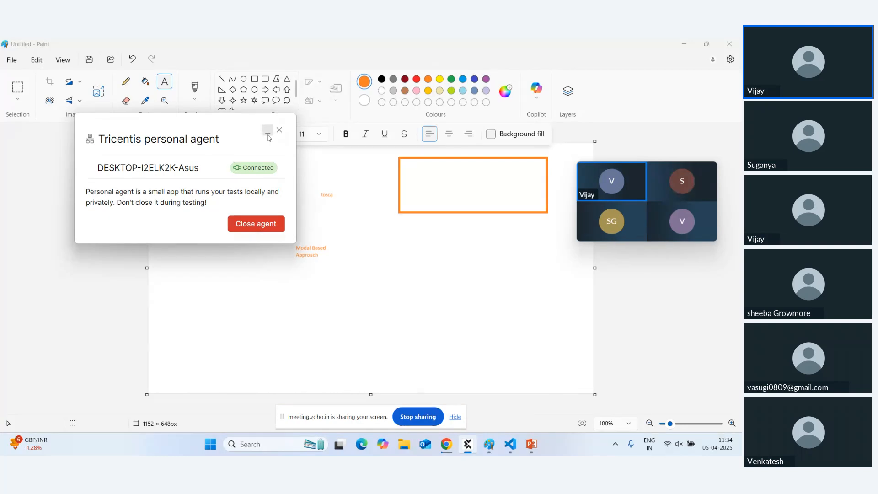
{"action": "left_click", "coordinate": [268, 137]}
{"action": "mouse_move", "coordinate": [446, 451]}
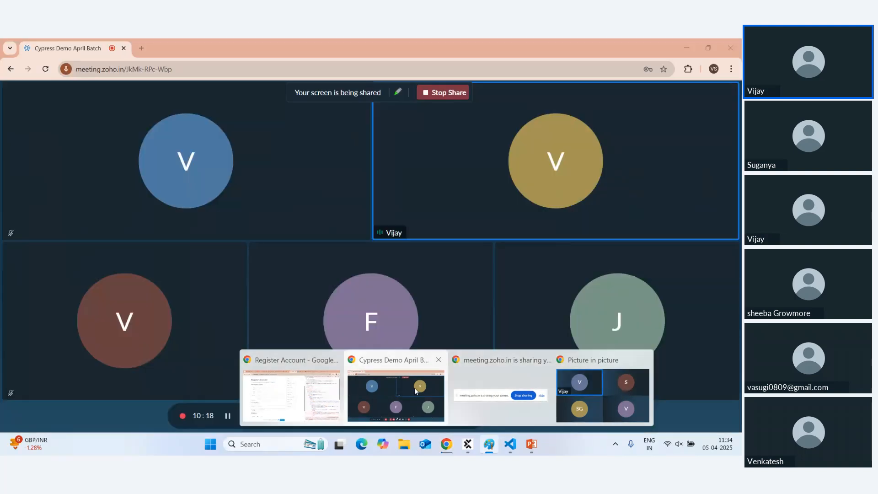
Bring the Register Account Chrome window forward and switch to its Tricentis Home tab.
{"action": "left_click", "coordinate": [414, 388]}
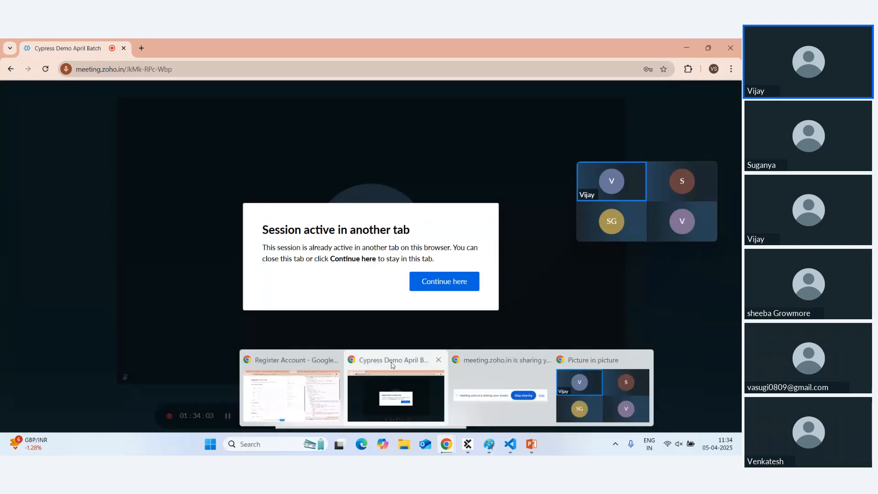
{"action": "left_click", "coordinate": [386, 364]}
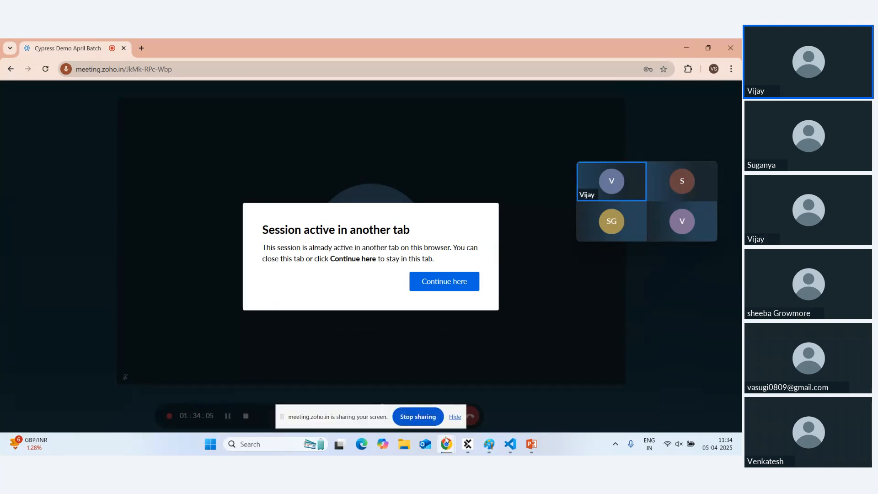
{"action": "mouse_move", "coordinate": [446, 443]}
{"action": "left_click", "coordinate": [308, 396]}
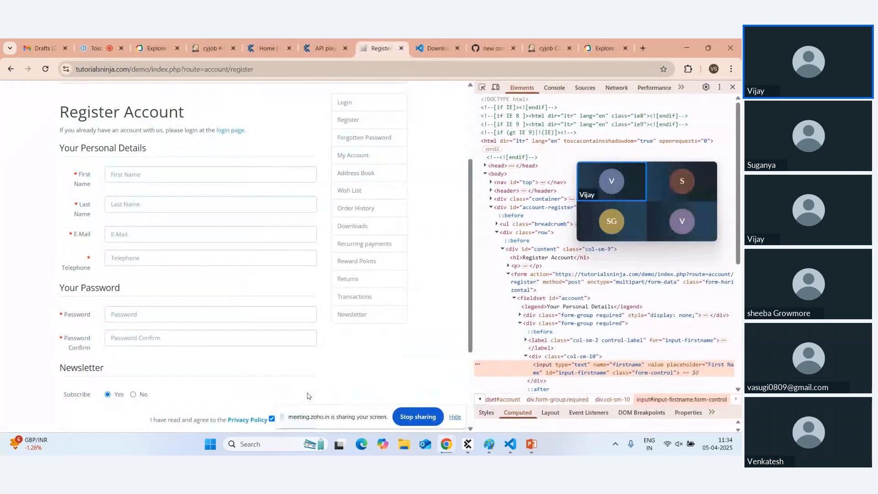
{"action": "left_click", "coordinate": [249, 51]}
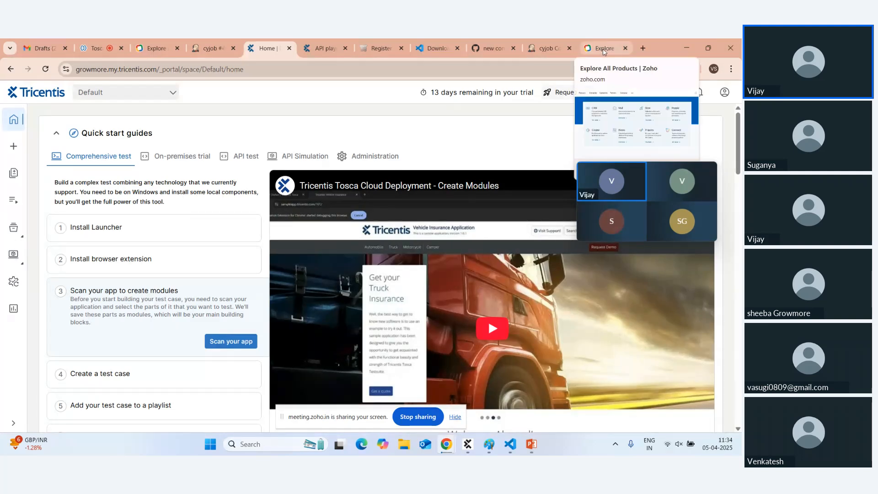
Google 'tosca free trial' in a new tab and open the Tricentis Tosca trial result.
{"action": "left_click", "coordinate": [642, 48]}
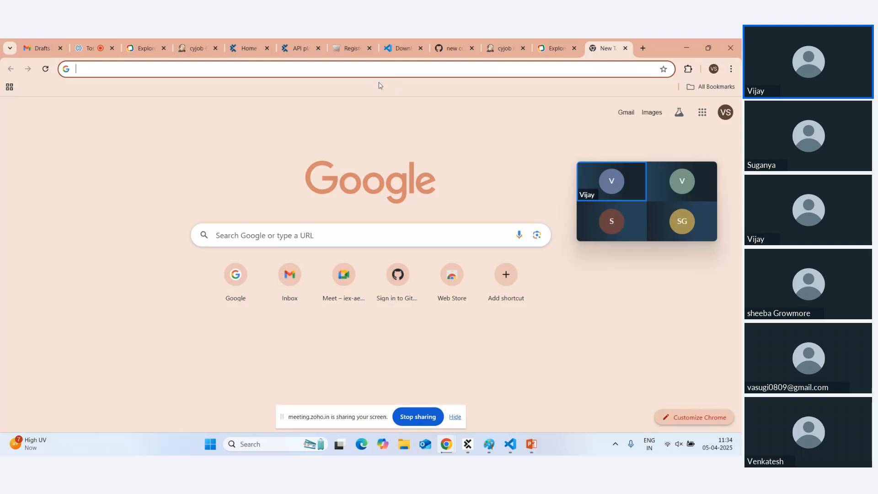
{"action": "type", "text": "google.com"}
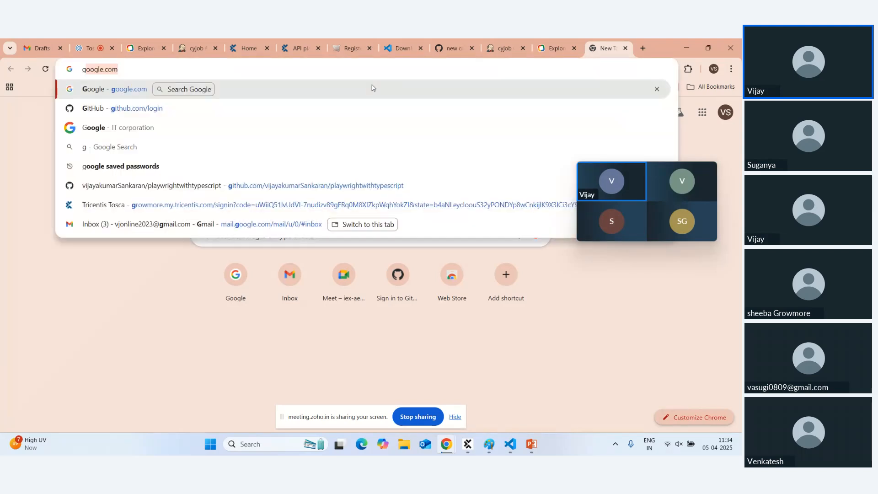
{"action": "left_click", "coordinate": [372, 88]}
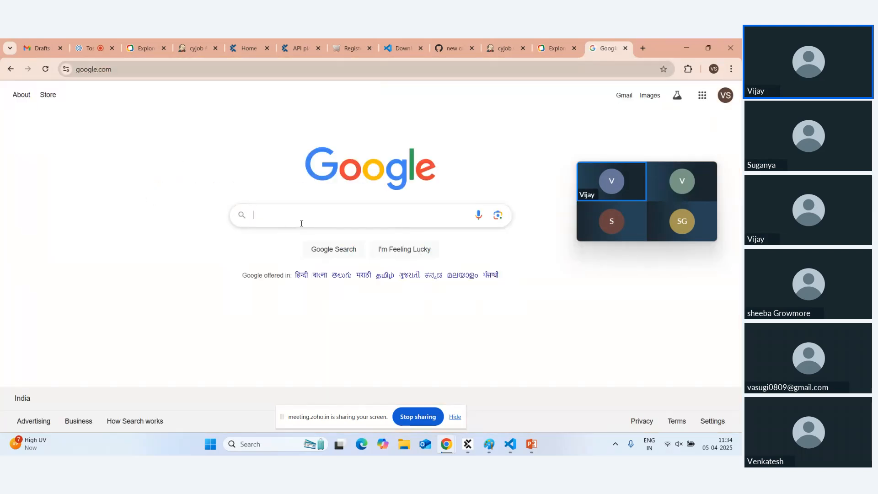
{"action": "type", "text": "to"}
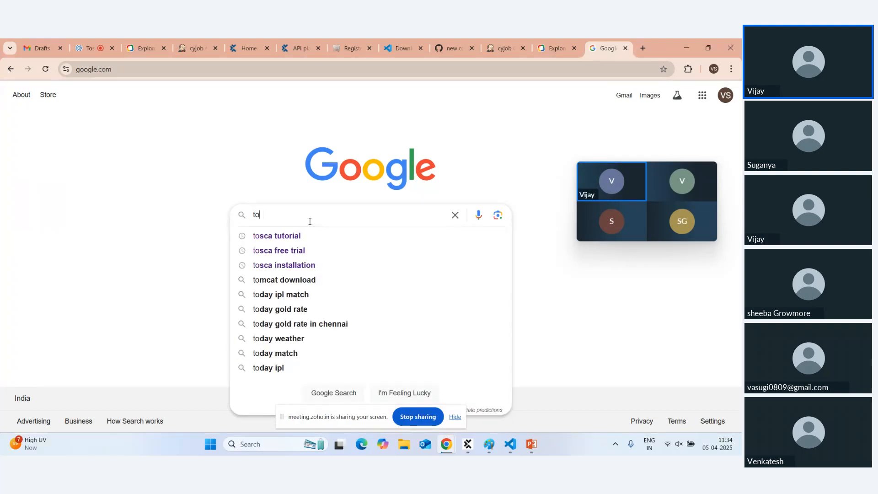
{"action": "type", "text": "sca"}
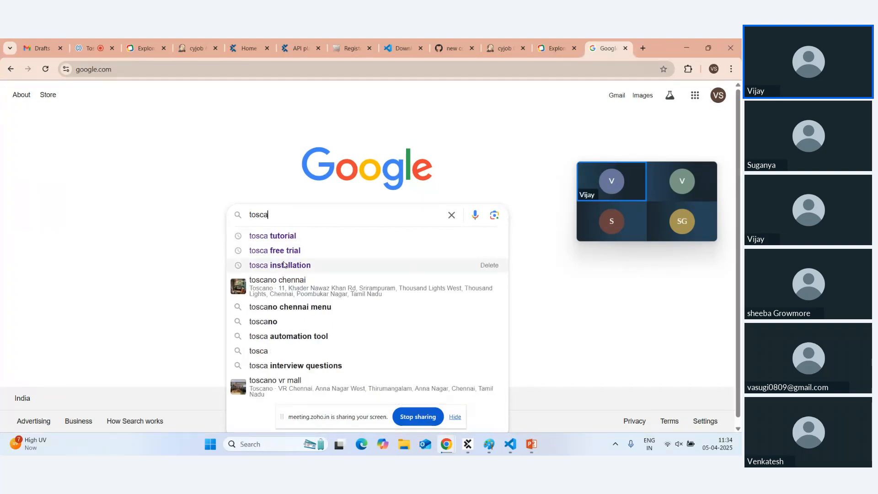
{"action": "left_click", "coordinate": [283, 251]}
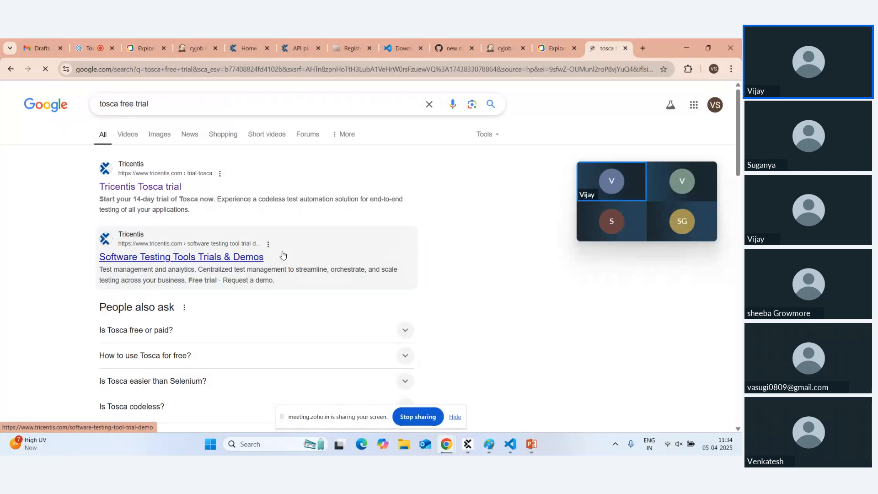
{"action": "left_click_drag", "start_coordinate": [129, 200], "coordinate": [218, 201]}
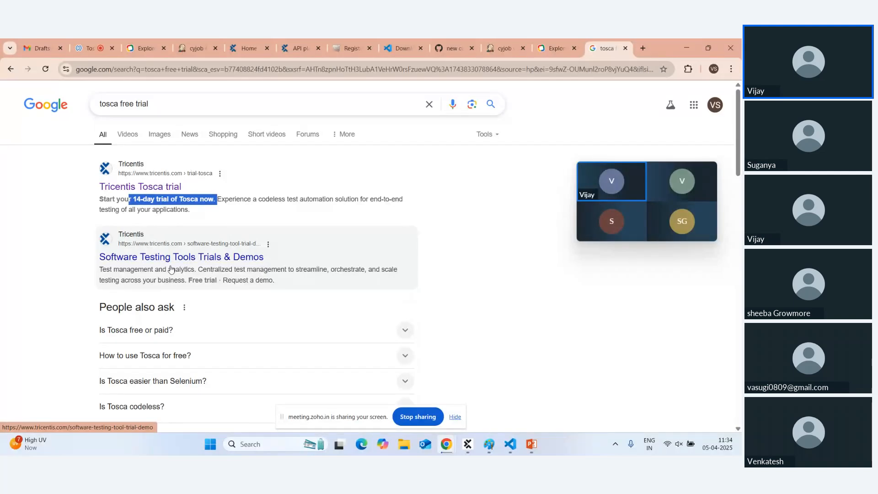
{"action": "left_click", "coordinate": [146, 189]}
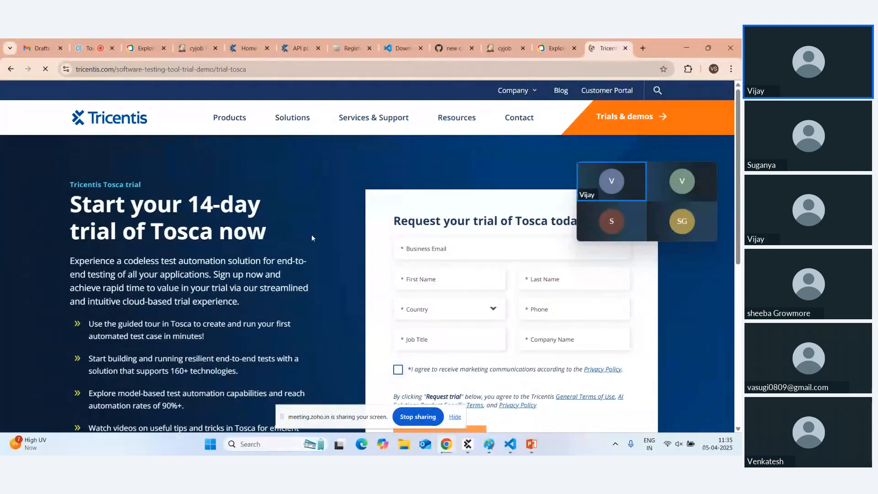
Clear the prefilled Business Email and Phone fields in the trial form.
{"action": "mouse_move", "coordinate": [609, 210]}
{"action": "left_click_drag", "start_coordinate": [650, 179], "coordinate": [642, 112]}
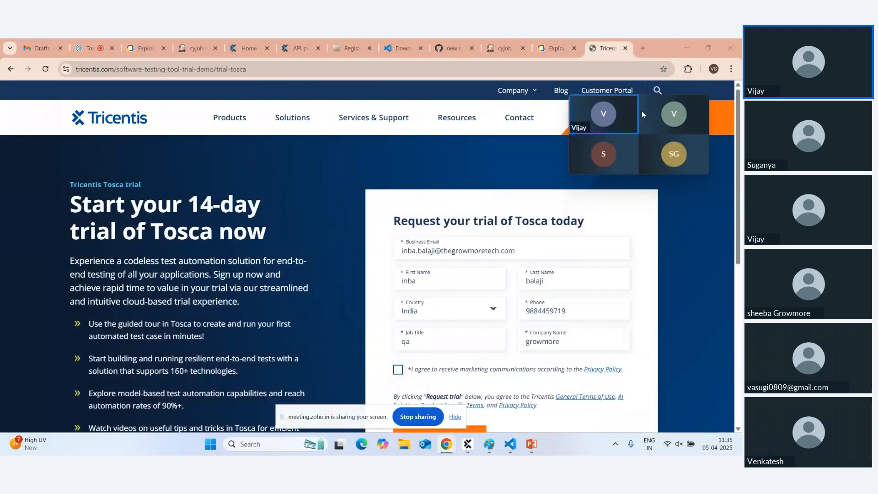
{"action": "left_click", "coordinate": [478, 246]}
{"action": "key", "text": "ctrl+a"}
{"action": "key", "text": "BackSpace"}
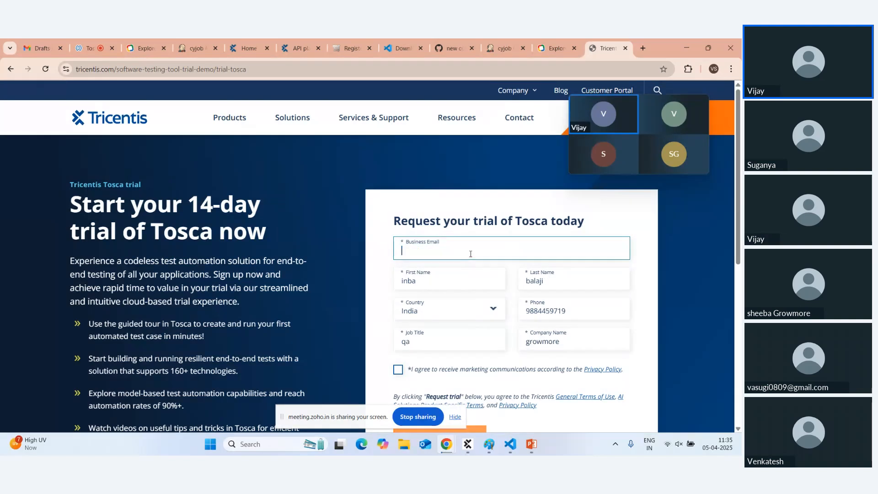
{"action": "double_click", "coordinate": [543, 311]}
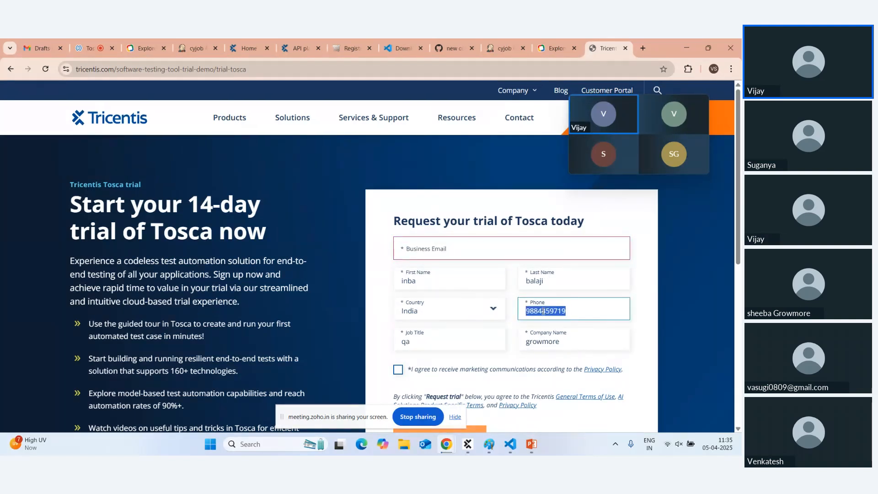
{"action": "key", "text": "BackSpace"}
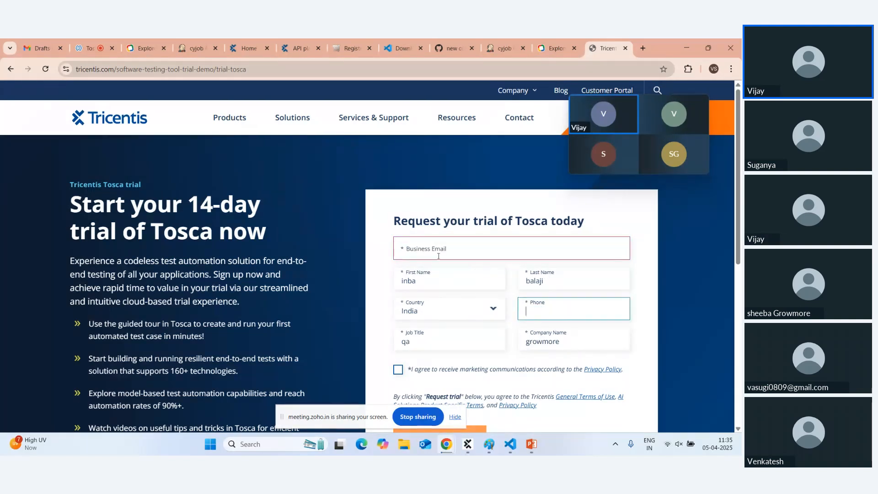
Enter a new business email address, then reselect its gmail.com domain part.
{"action": "left_click", "coordinate": [428, 252]}
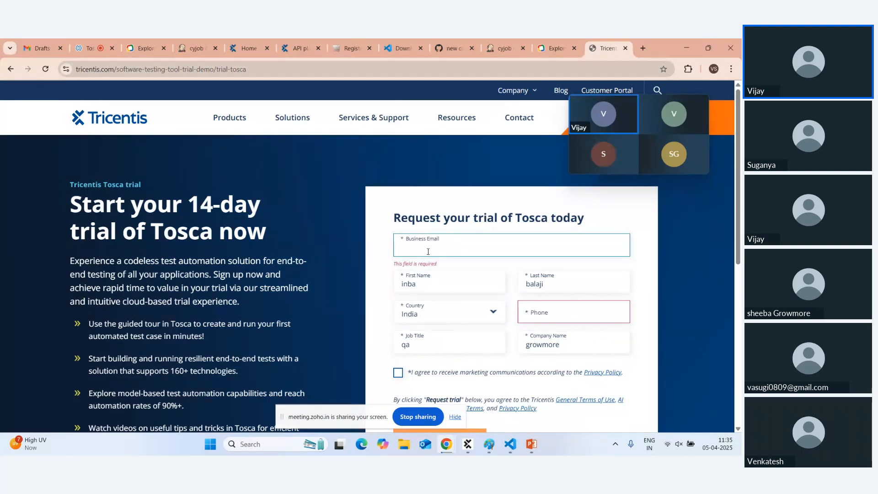
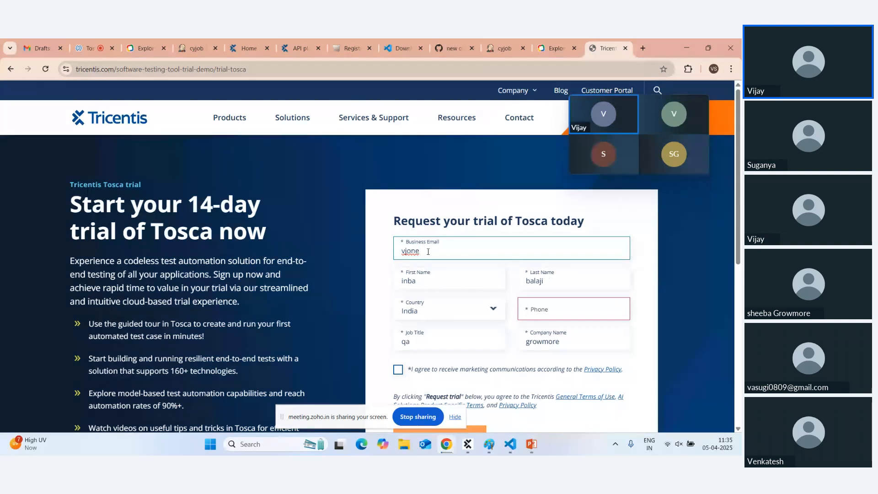
{"action": "key", "text": "Tab"}
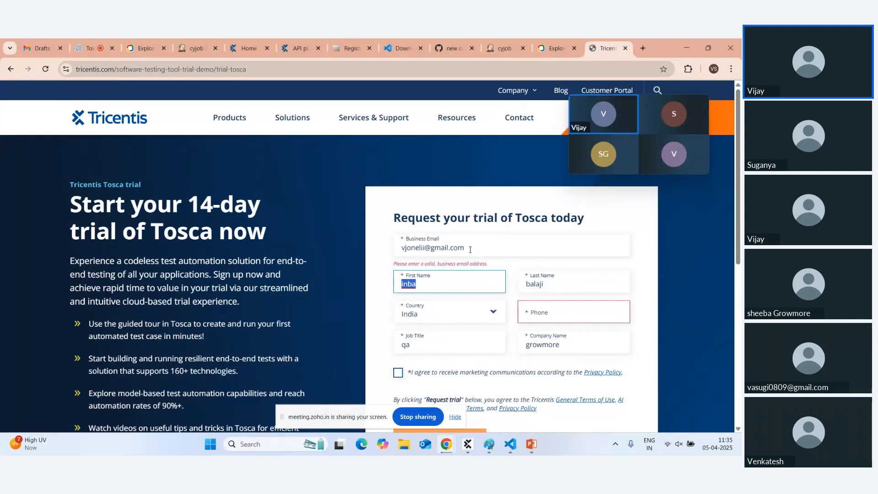
{"action": "left_click", "coordinate": [463, 248]}
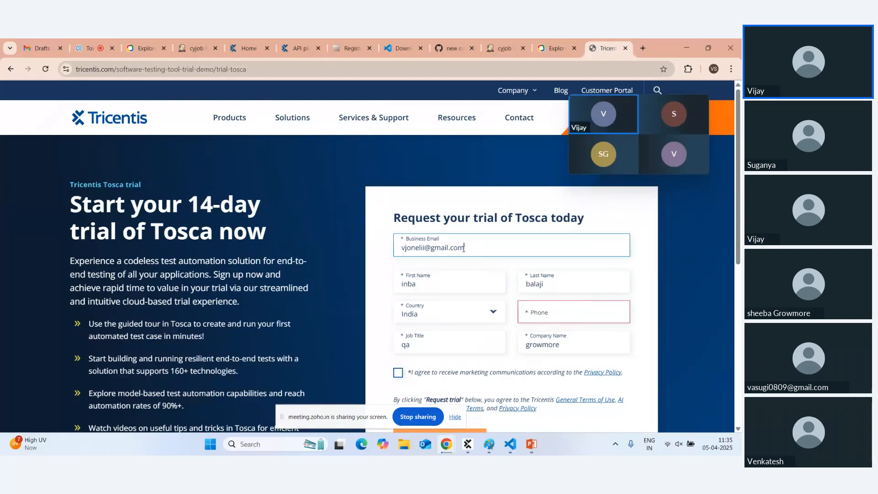
{"action": "left_click_drag", "start_coordinate": [464, 247], "coordinate": [431, 247]}
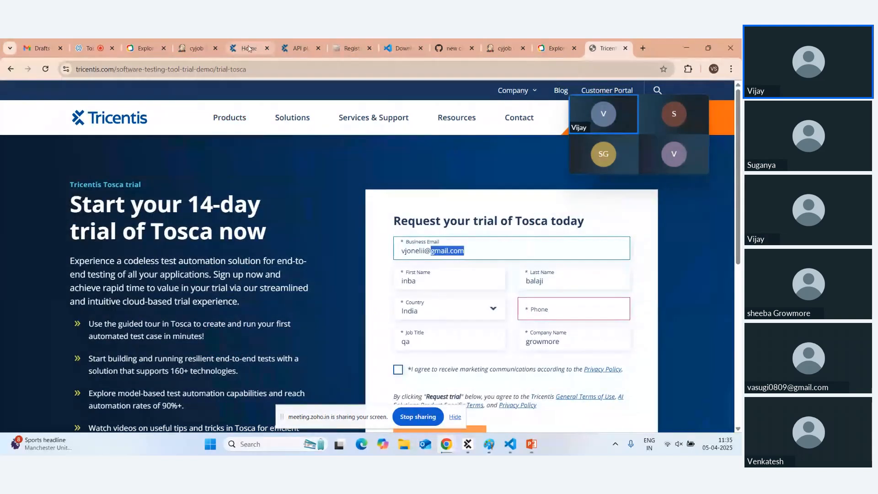
Return to the Tosca portal Home tab, briefly opening and minimizing File Explorer.
{"action": "left_click", "coordinate": [248, 48]}
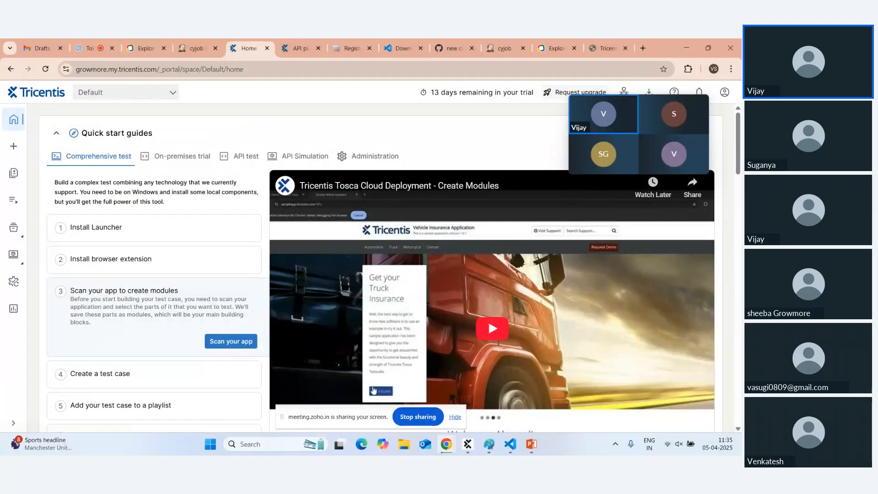
{"action": "left_click", "coordinate": [404, 444]}
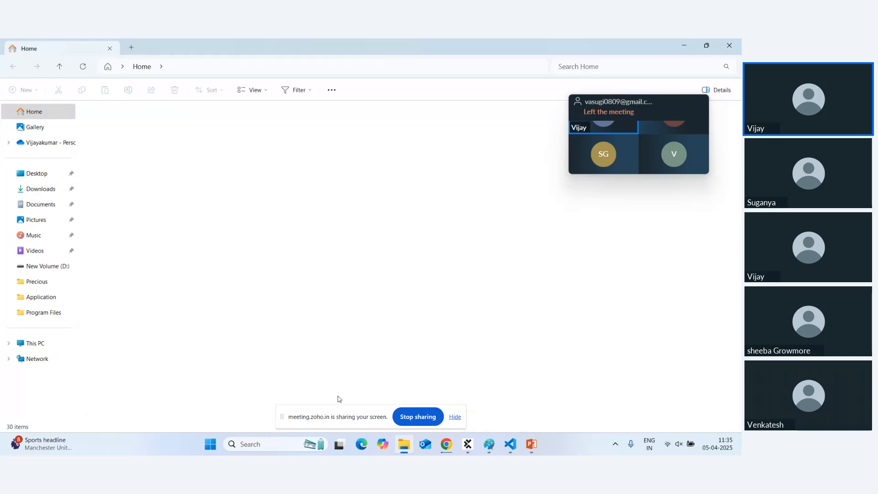
{"action": "left_click", "coordinate": [683, 45]}
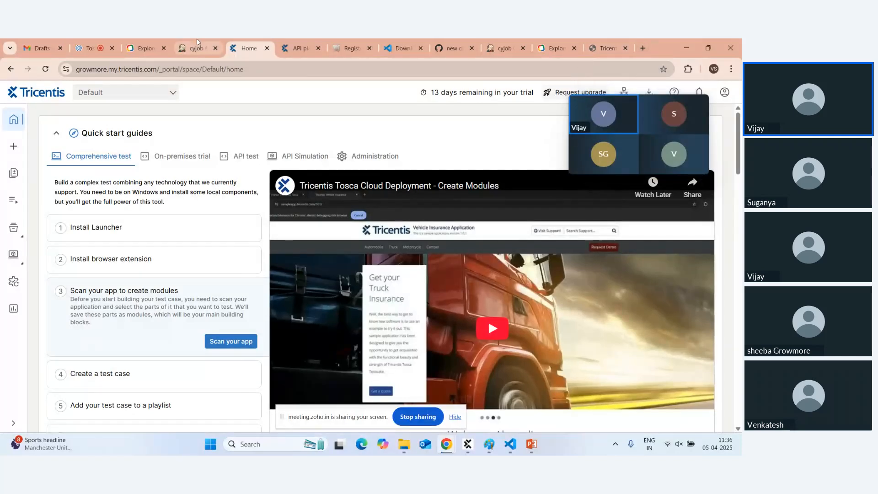
Collapse the meeting-invite draft, open the Institute Growmore draft, and follow its sign-in link.
{"action": "left_click", "coordinate": [42, 48]}
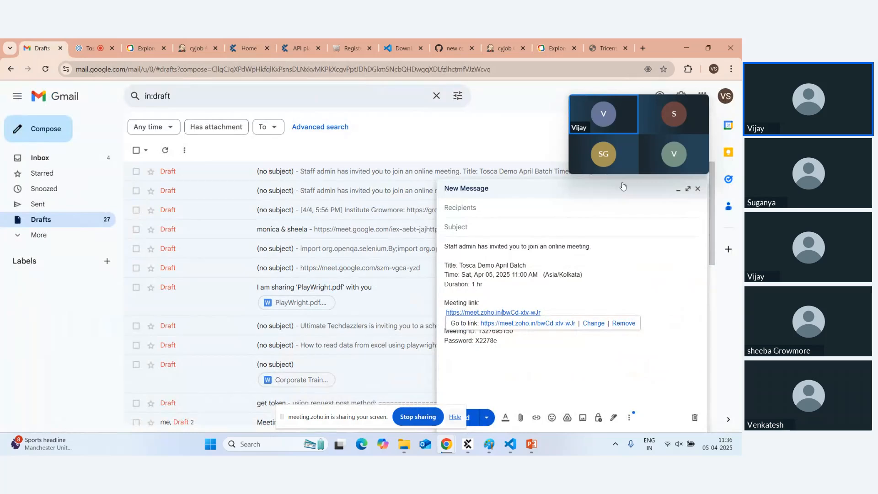
{"action": "left_click", "coordinate": [678, 189]}
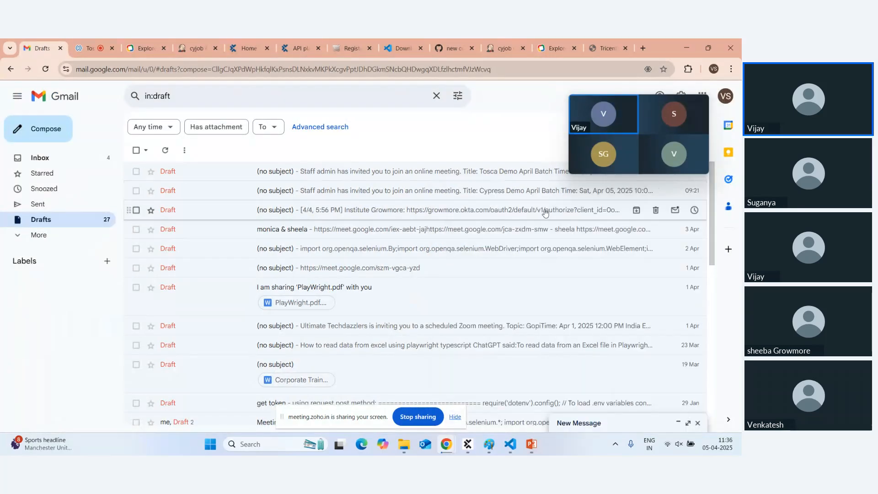
{"action": "left_click", "coordinate": [365, 210]}
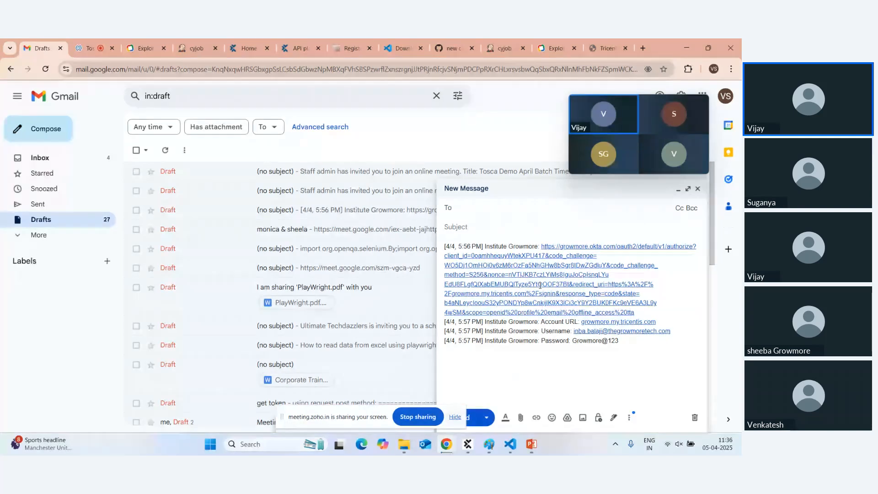
{"action": "left_click", "coordinate": [520, 296]}
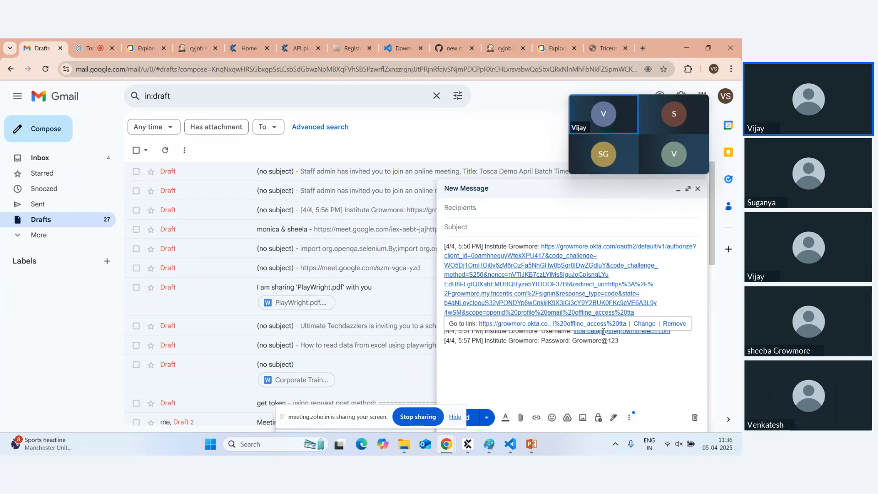
{"action": "left_click", "coordinate": [599, 323]}
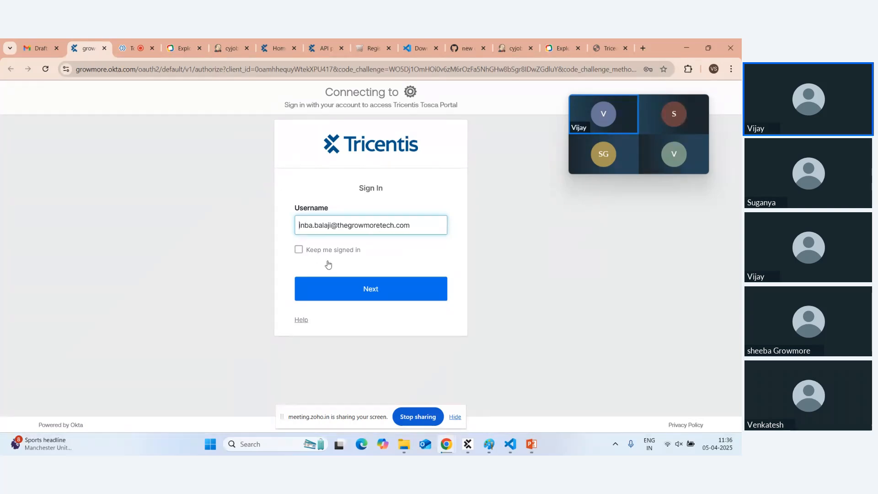
Sign in through Okta with Keep me signed in ticked and the account password.
{"action": "left_click", "coordinate": [316, 253]}
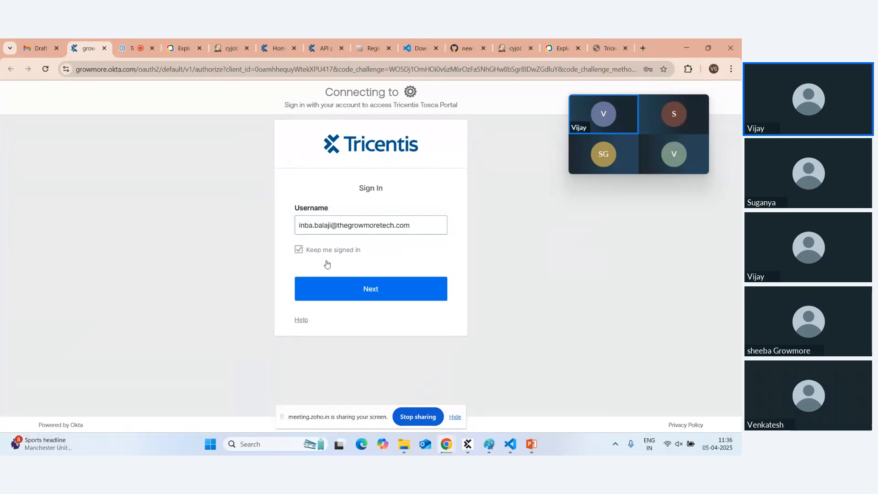
{"action": "left_click", "coordinate": [356, 290]}
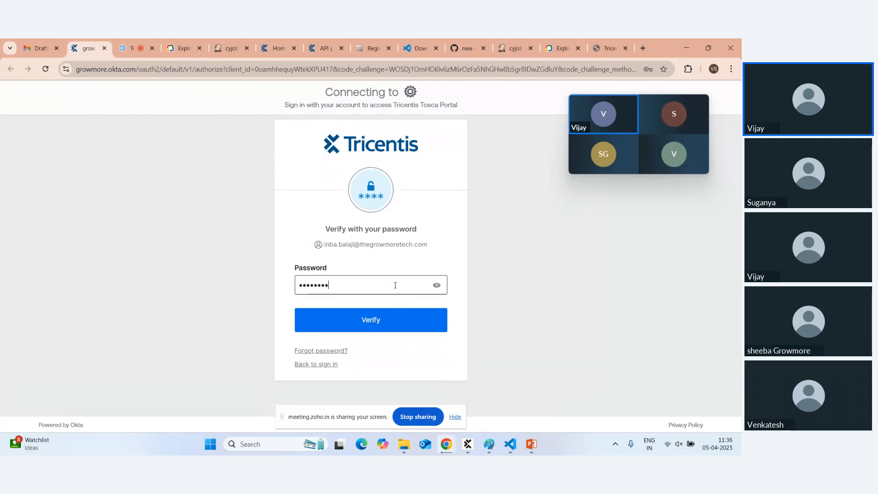
{"action": "type", "text": "••••"}
{"action": "key", "text": "Return"}
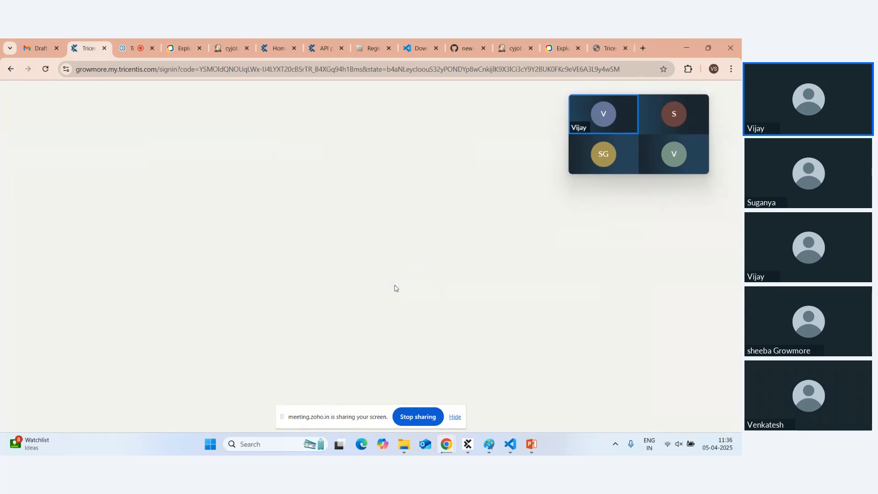
Trim the address to growmore.my.tricentis.com to load the portal home page.
{"action": "left_click_drag", "start_coordinate": [160, 69], "coordinate": [620, 69]}
{"action": "key", "text": "BackSpace"}
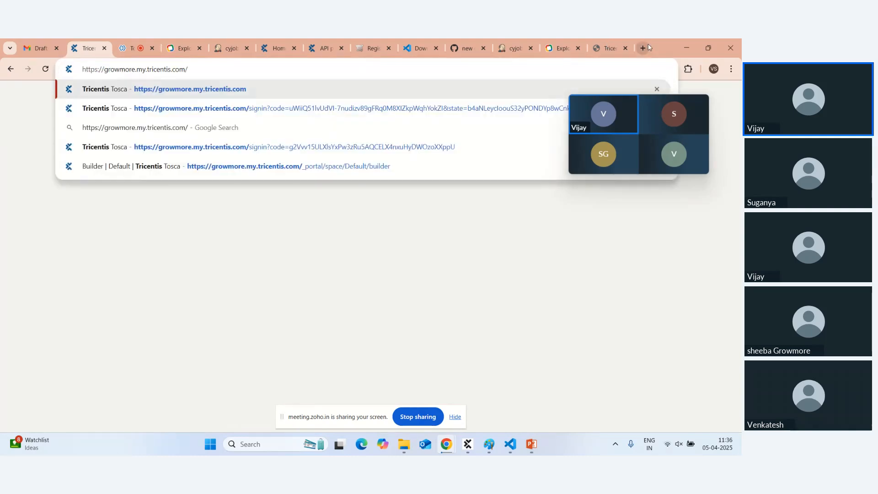
{"action": "key", "text": "Return"}
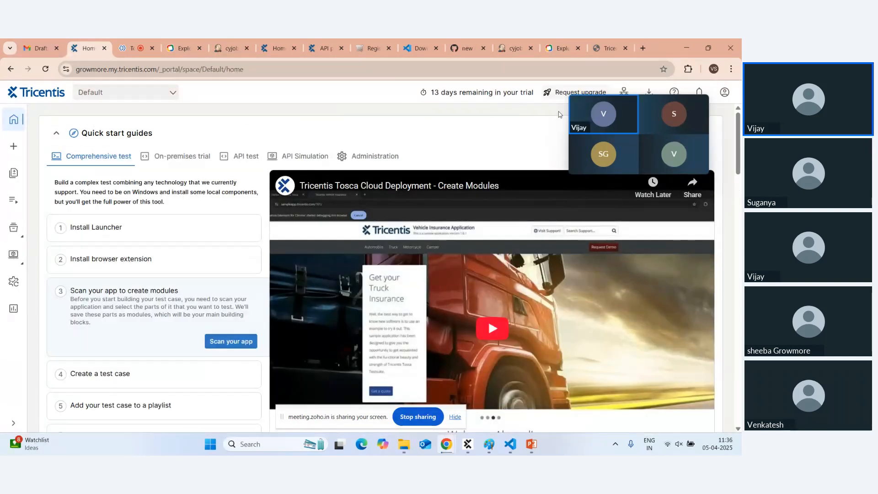
Download the Launcher from the Install Launcher guide, pause LauncherSetup (2).exe, and open File Explorer.
{"action": "left_click_drag", "start_coordinate": [615, 110], "coordinate": [656, 156]}
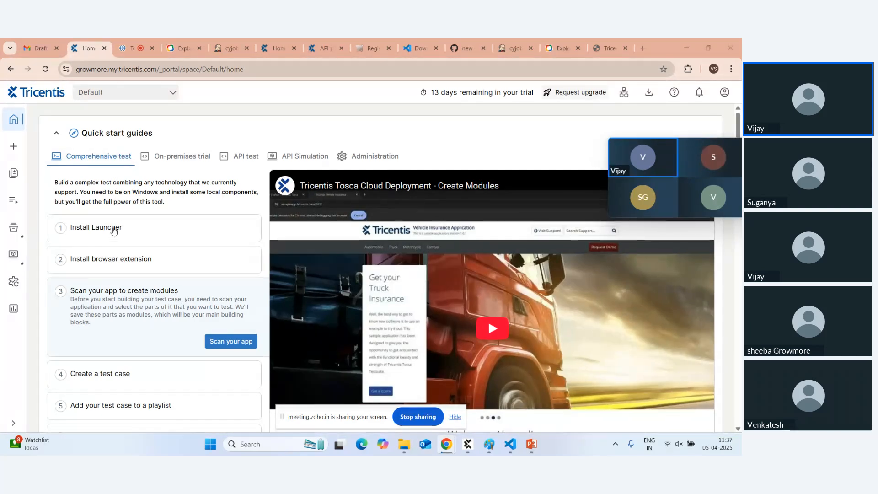
{"action": "left_click", "coordinate": [113, 230]}
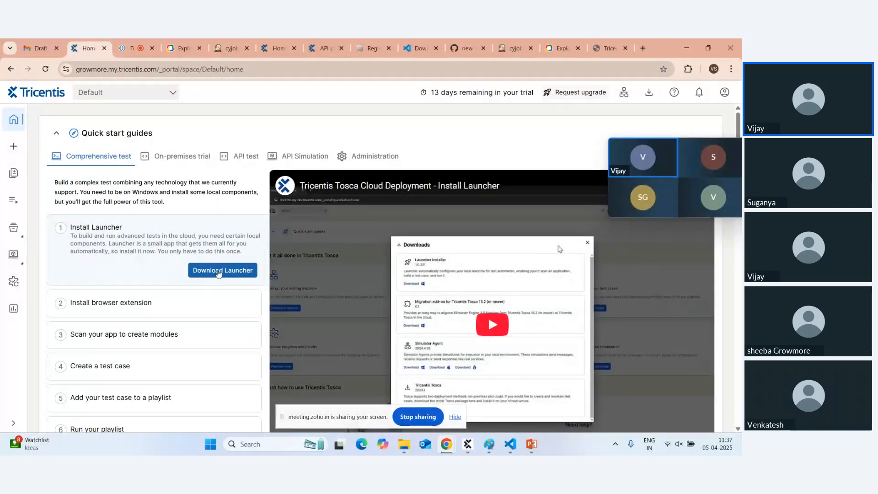
{"action": "left_click", "coordinate": [219, 271]}
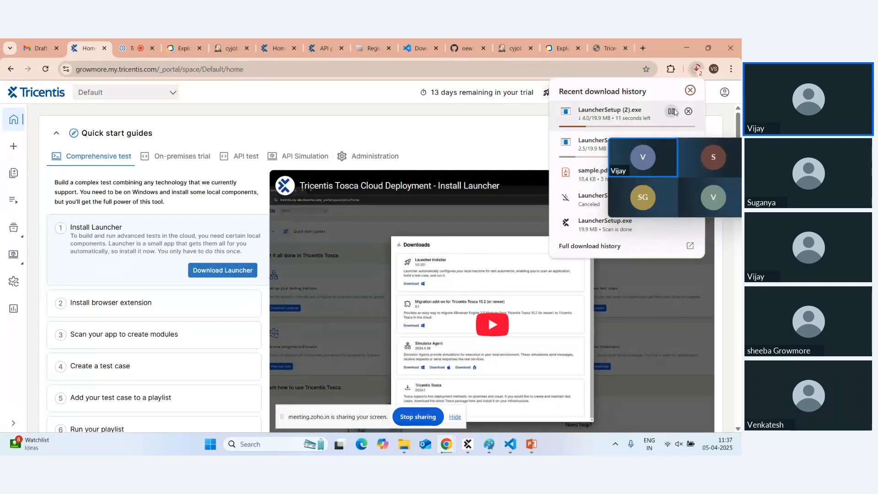
{"action": "left_click", "coordinate": [671, 111]}
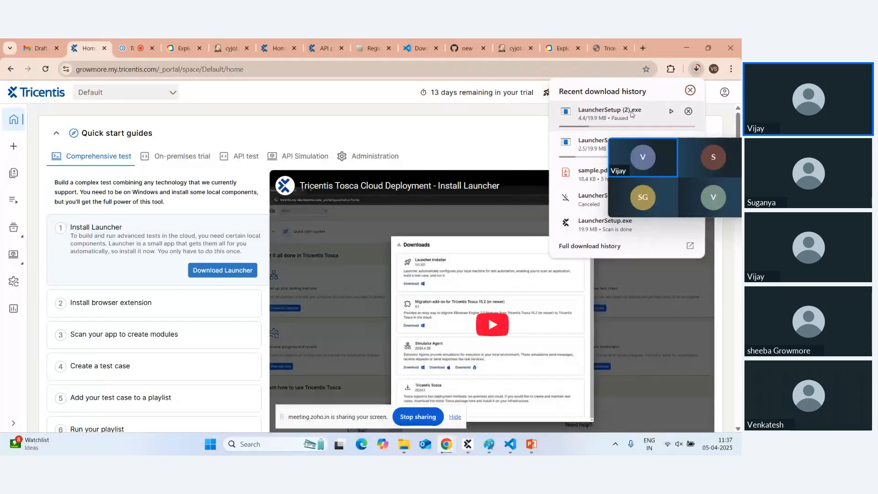
{"action": "left_click", "coordinate": [403, 443]}
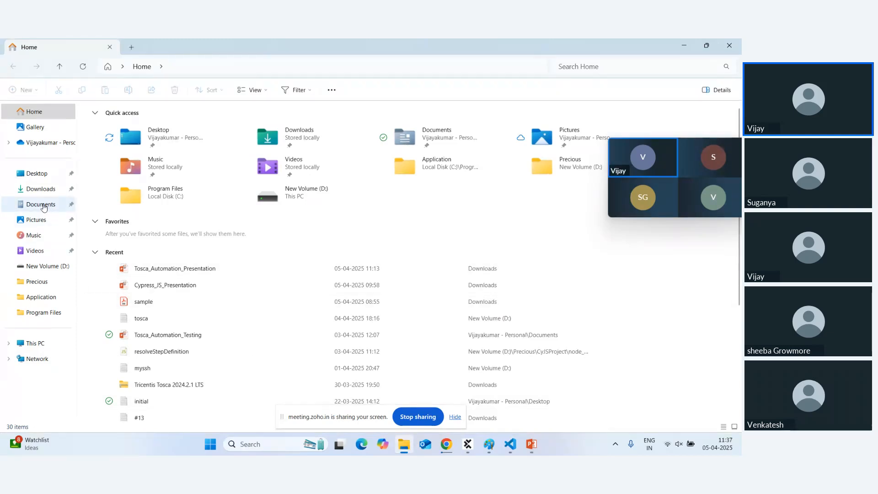
Check the Downloads folder for the LauncherSetup file, then minimize File Explorer.
{"action": "left_click", "coordinate": [43, 190]}
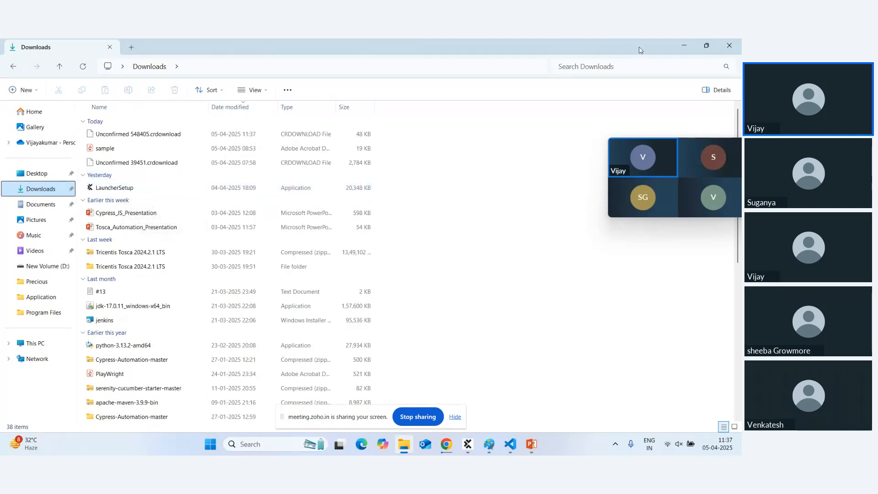
{"action": "left_click", "coordinate": [686, 46]}
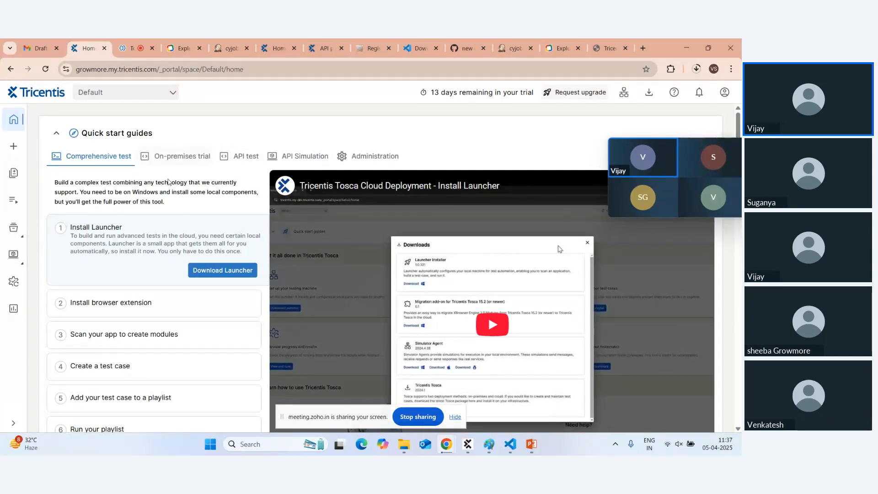
Confirm the Tricentis Automation extension appears in Chrome's Extensions menu, then close the list.
{"action": "left_click", "coordinate": [154, 303]}
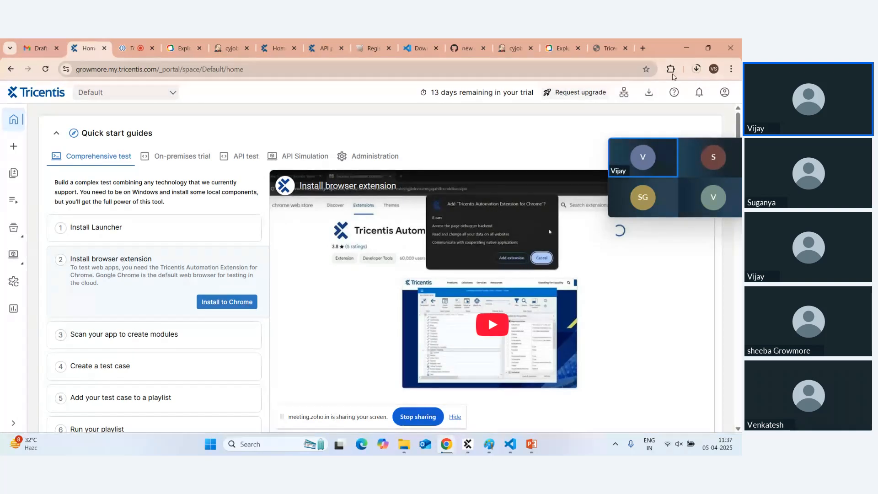
{"action": "left_click", "coordinate": [671, 69]}
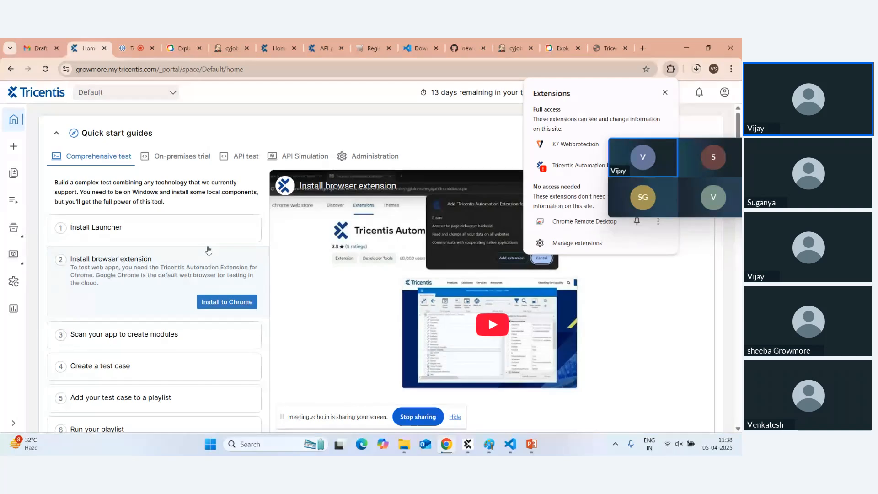
{"action": "left_click", "coordinate": [113, 342]}
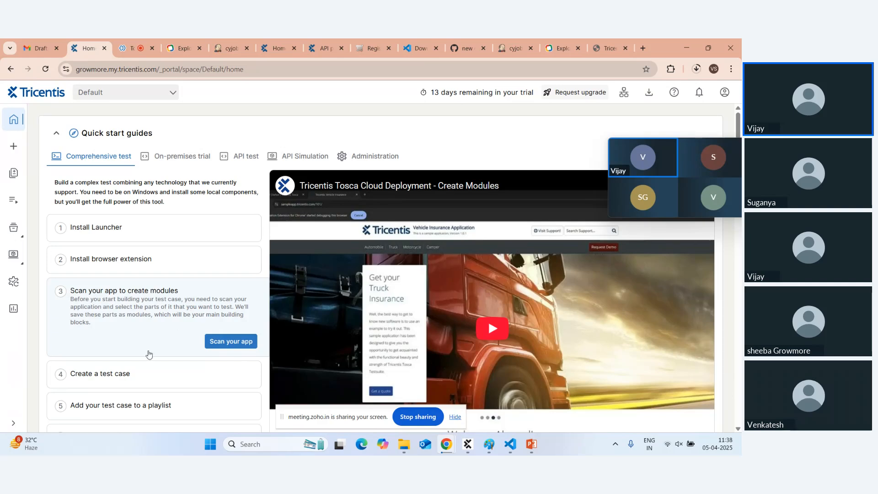
{"action": "scroll", "coordinate": [134, 407], "scroll_direction": "down", "scroll_amount": 3}
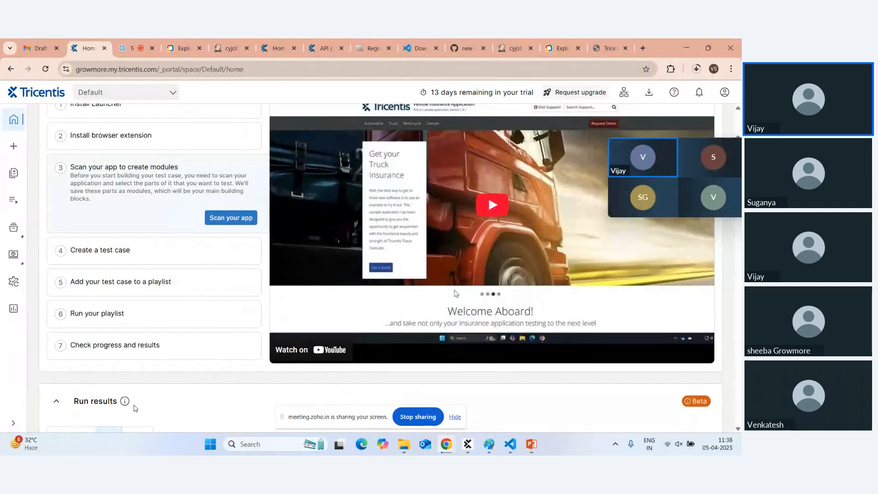
{"action": "scroll", "coordinate": [134, 407], "scroll_direction": "up", "scroll_amount": 3}
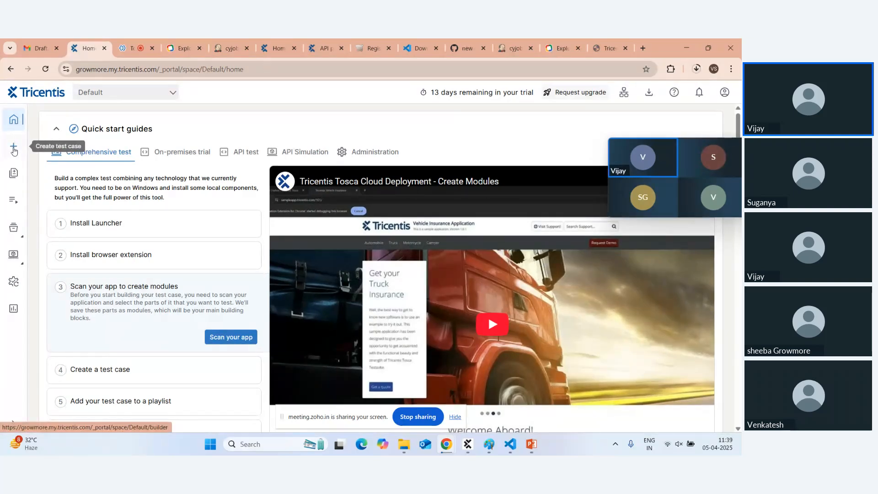
Create a new test case titled DemoTosca and list the available modules.
{"action": "left_click", "coordinate": [13, 149]}
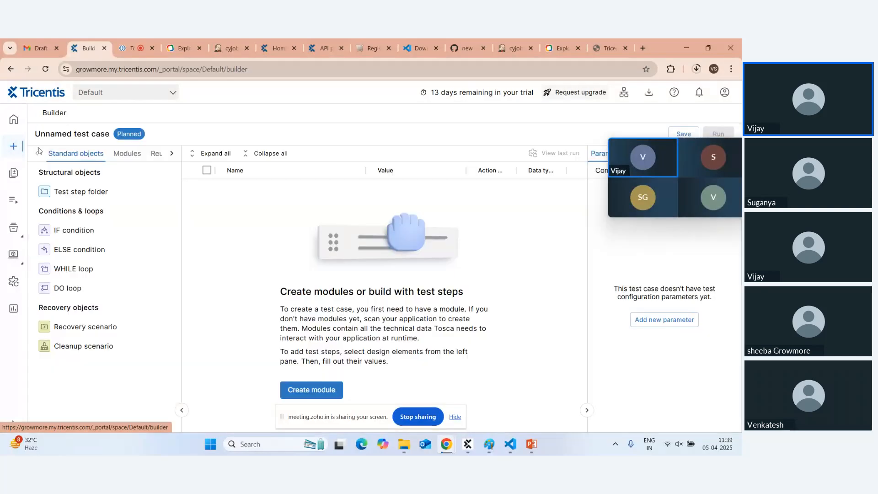
{"action": "mouse_move", "coordinate": [159, 195]}
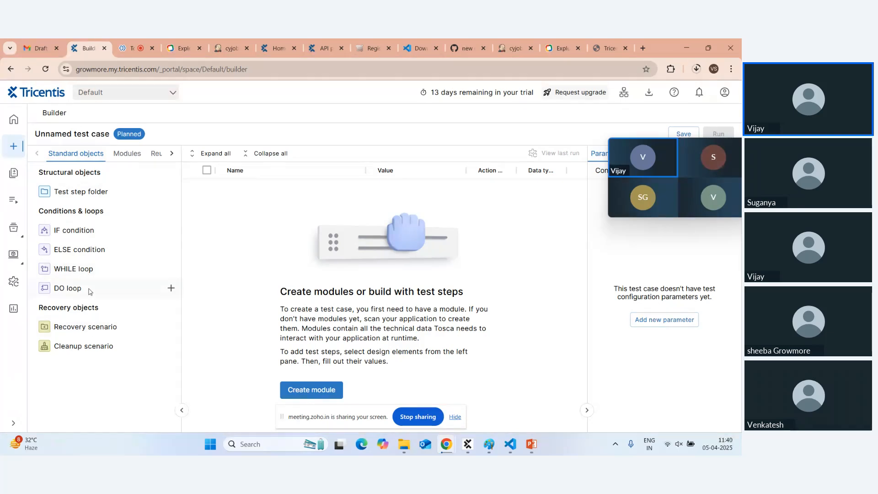
{"action": "left_click", "coordinate": [87, 134]}
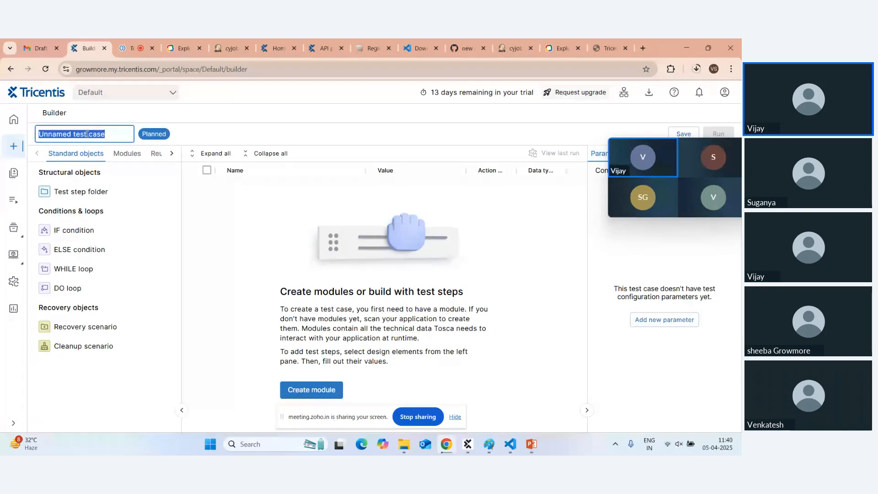
{"action": "key", "text": "BackSpace"}
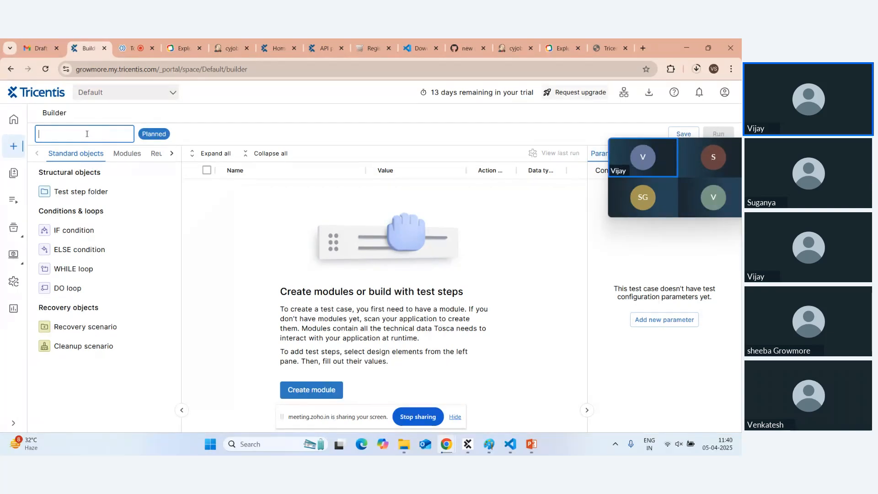
{"action": "type", "text": "DemoTosca"}
{"action": "left_click", "coordinate": [134, 160]}
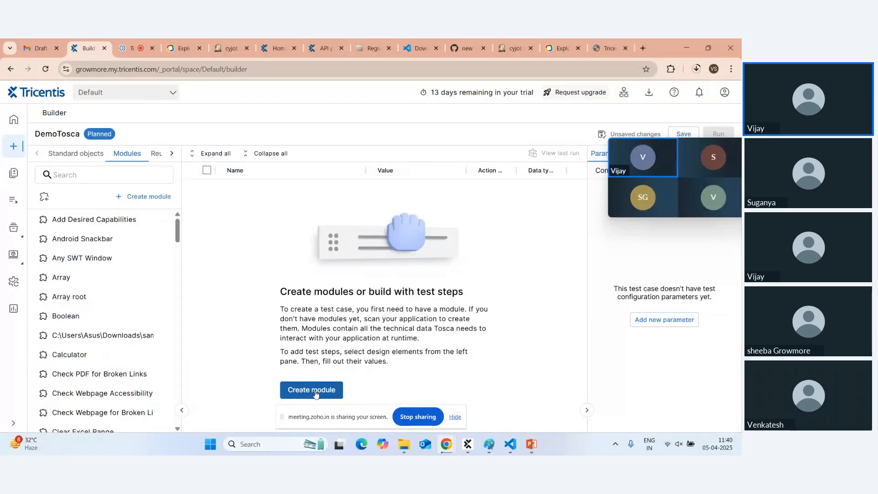
Open the Create module scan prompt and inspect the Register Account First Name field in DevTools.
{"action": "left_click", "coordinate": [315, 391]}
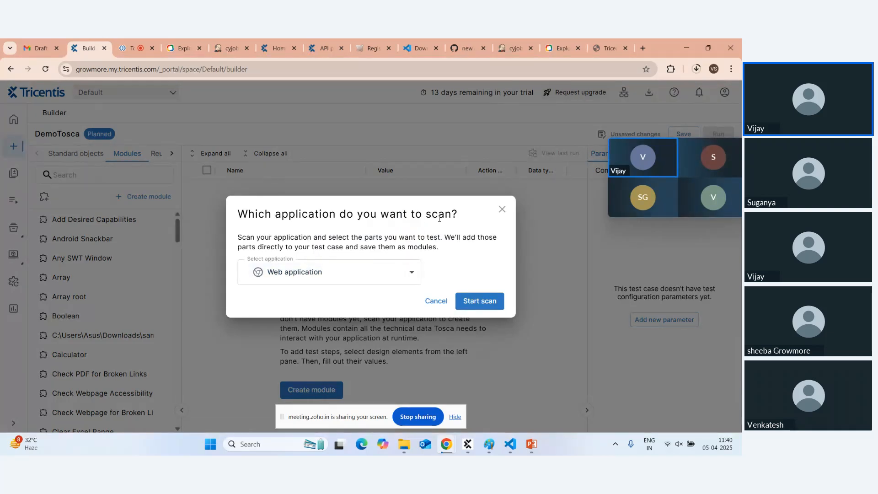
{"action": "left_click_drag", "start_coordinate": [426, 214], "coordinate": [451, 214]}
{"action": "left_click", "coordinate": [371, 48]}
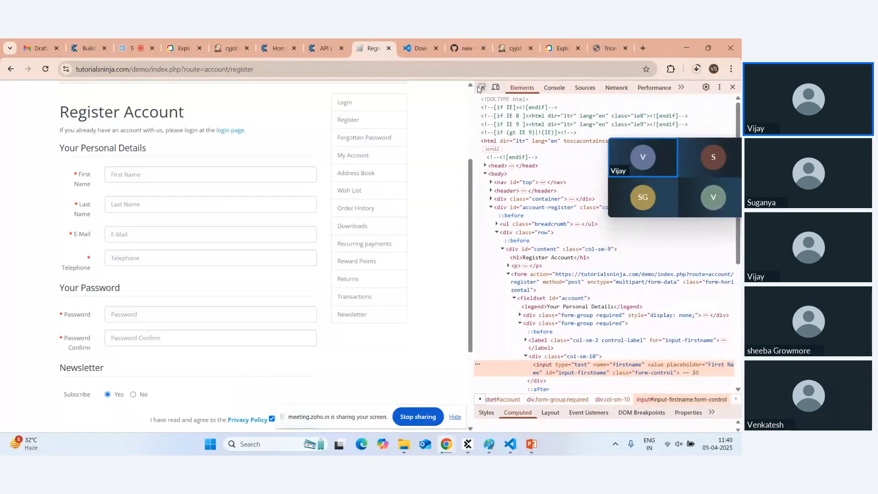
{"action": "left_click", "coordinate": [482, 87]}
{"action": "left_click", "coordinate": [235, 180]}
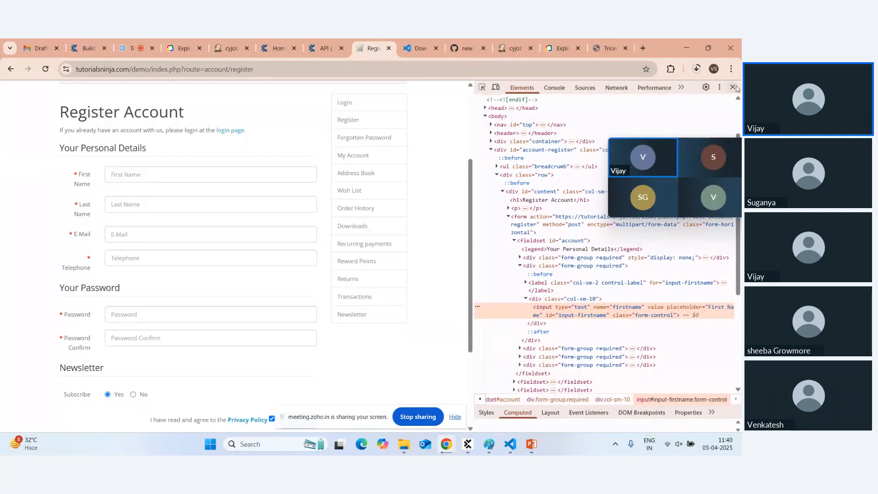
{"action": "left_click", "coordinate": [733, 88]}
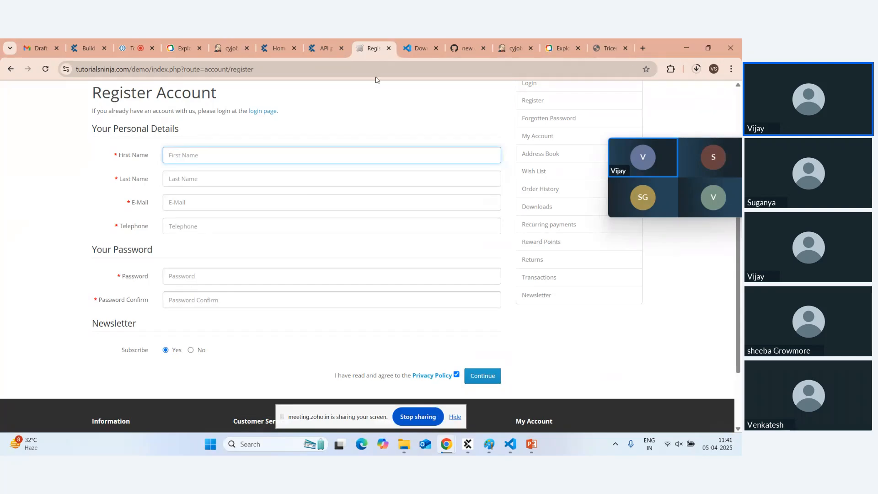
Go back through the browser tabs to the Builder's scan prompt.
{"action": "left_click", "coordinate": [325, 49]}
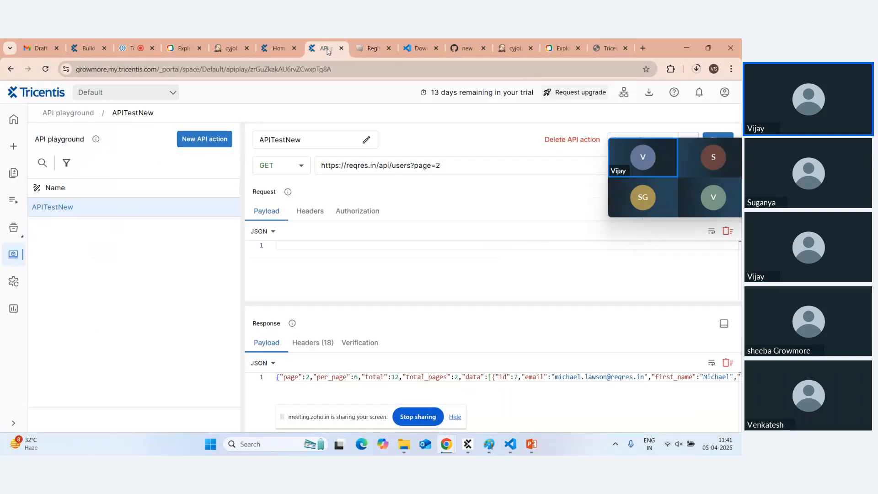
{"action": "left_click", "coordinate": [272, 49]}
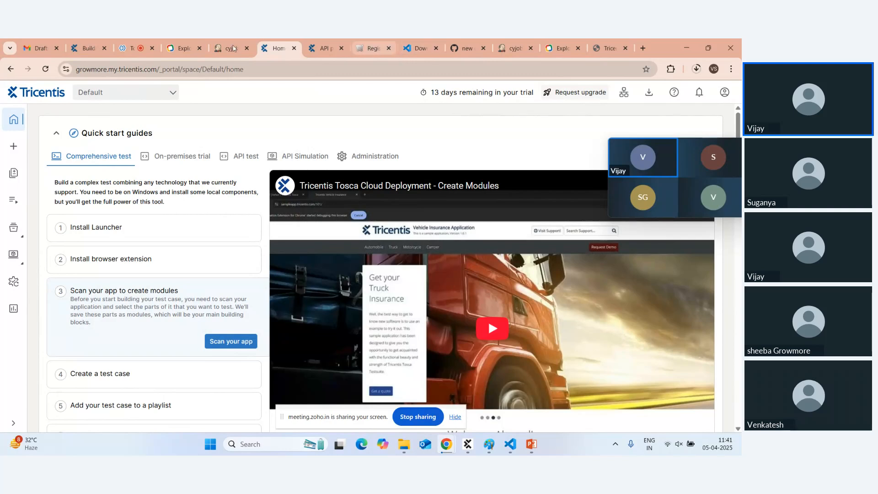
{"action": "left_click", "coordinate": [88, 48]}
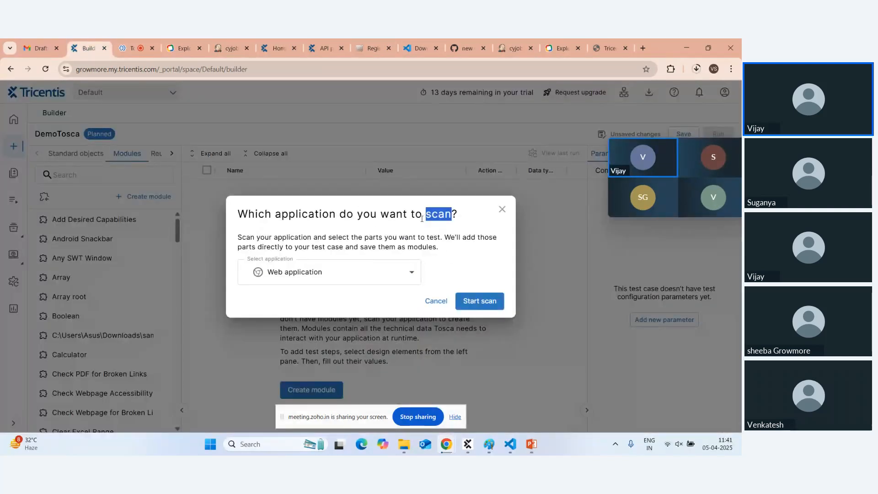
Keep Web application as the scan type and start the scan.
{"action": "left_click", "coordinate": [410, 277]}
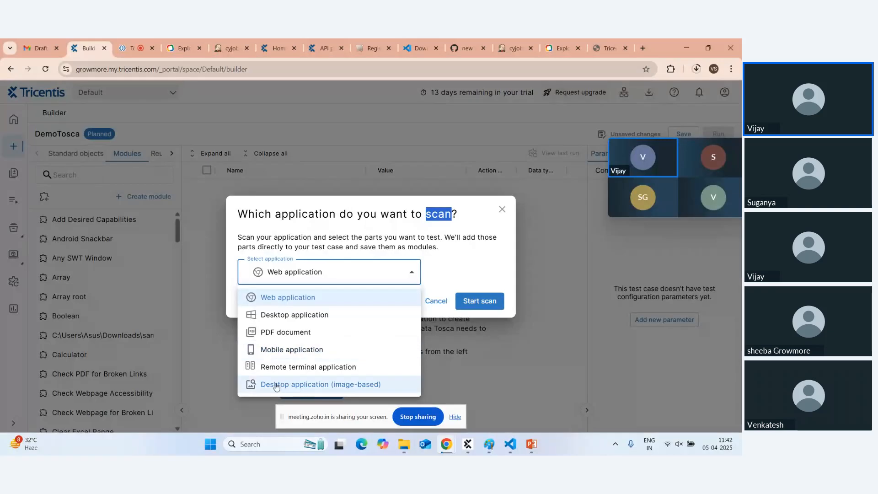
{"action": "left_click", "coordinate": [305, 300]}
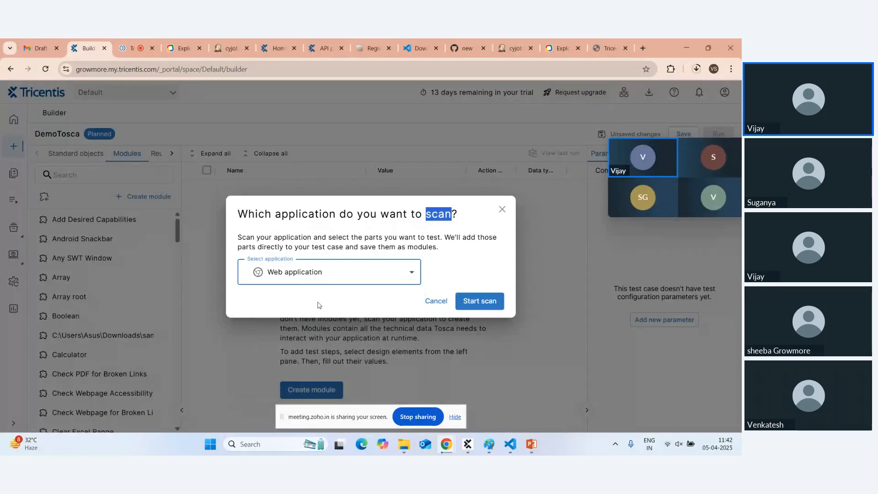
{"action": "left_click", "coordinate": [478, 306]}
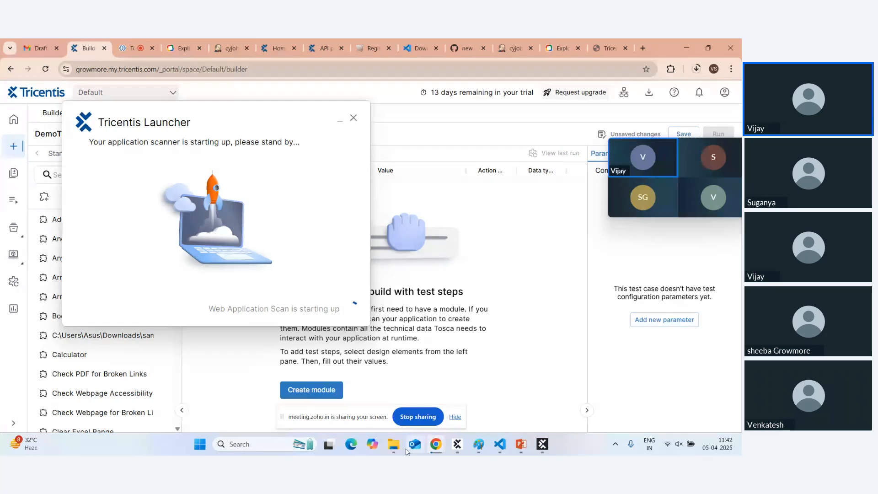
Move the Launcher dialog aside and minimize the Downloads window while the web scan starts.
{"action": "mouse_move", "coordinate": [396, 451]}
{"action": "left_click", "coordinate": [388, 400]}
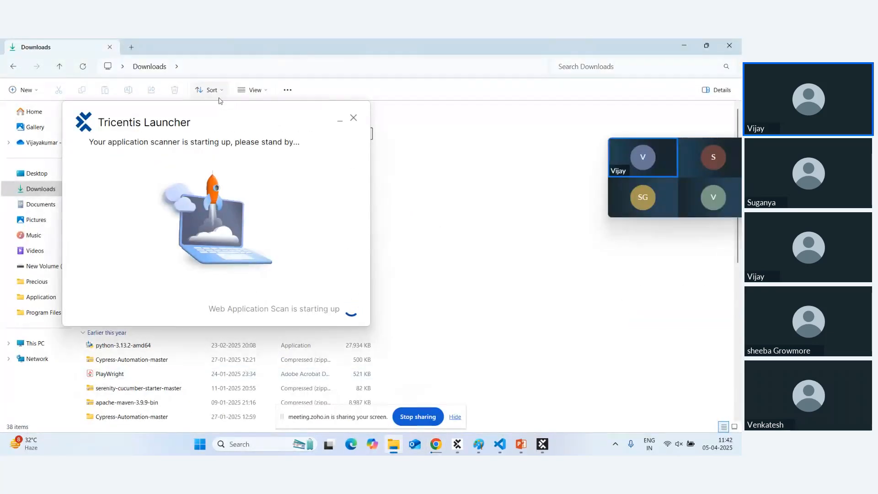
{"action": "left_click_drag", "start_coordinate": [206, 111], "coordinate": [391, 109]}
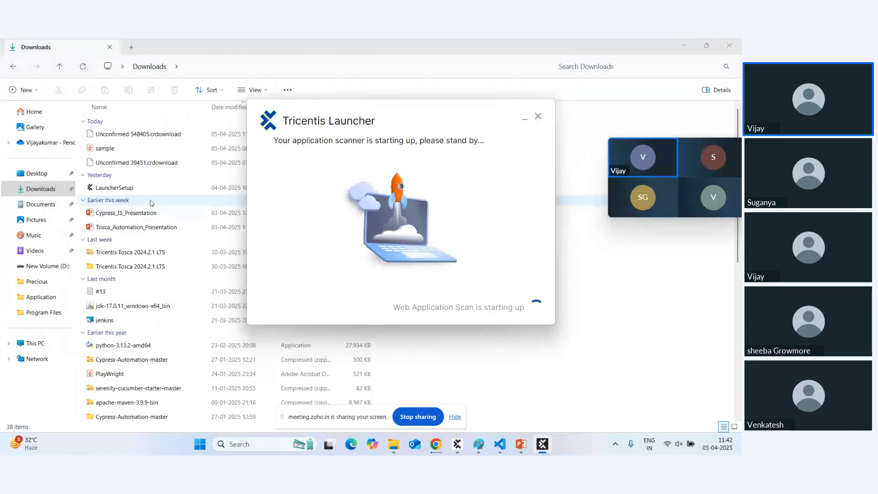
{"action": "left_click", "coordinate": [590, 114]}
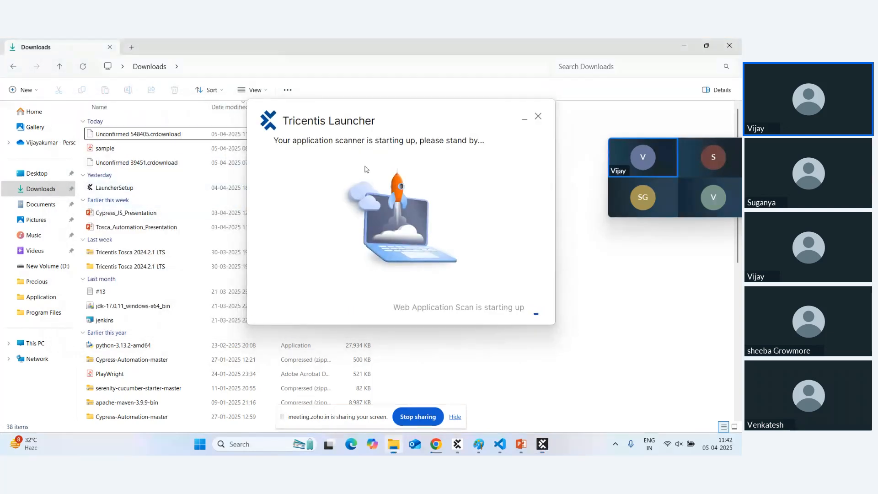
{"action": "left_click", "coordinate": [685, 45]}
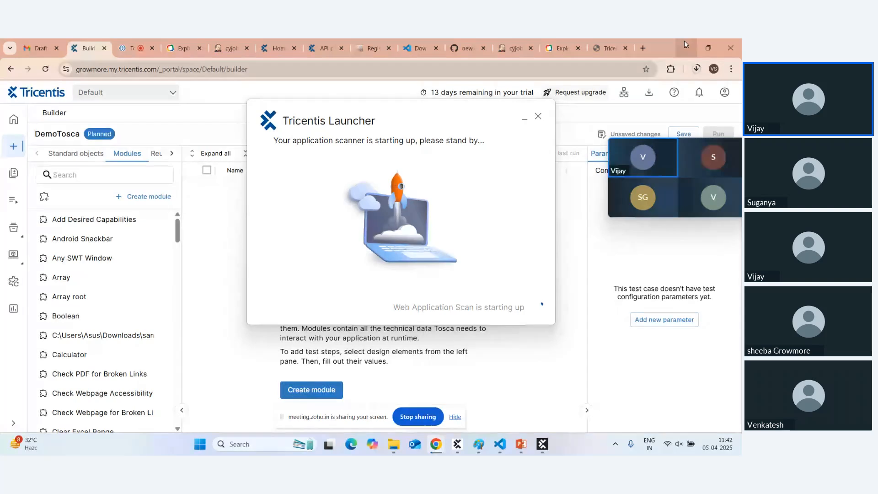
{"action": "left_click_drag", "start_coordinate": [425, 110], "coordinate": [257, 119]}
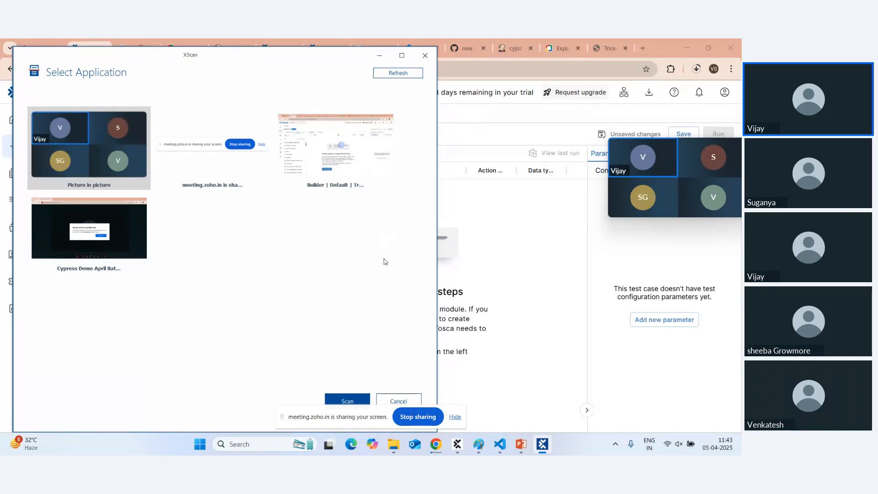
Cancel XScan's application picker and select the Register Account page URL in Chrome.
{"action": "left_click", "coordinate": [390, 397]}
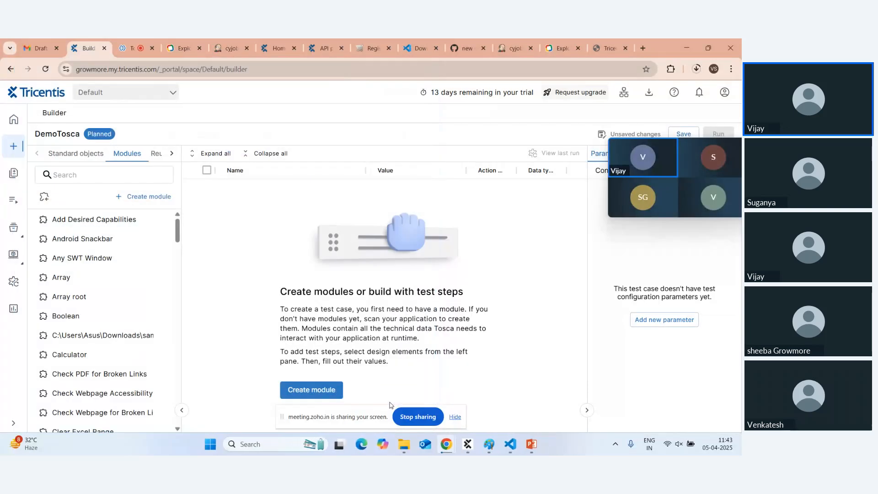
{"action": "left_click", "coordinate": [374, 47]}
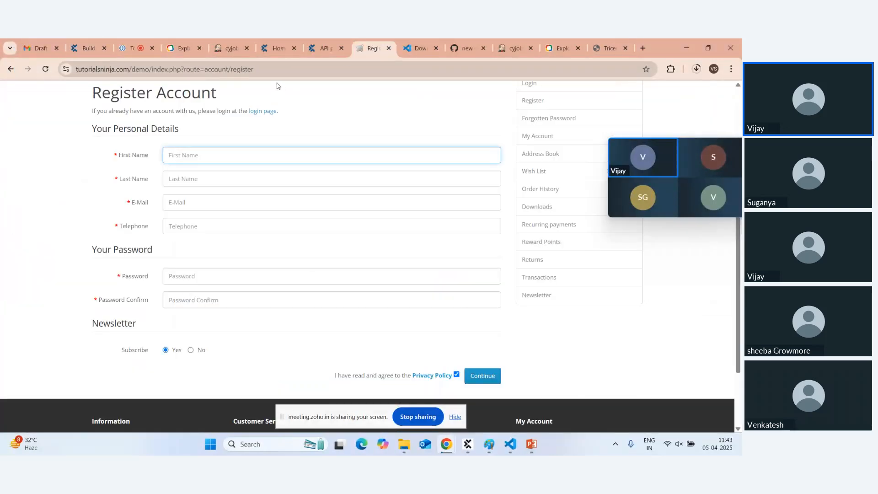
{"action": "left_click", "coordinate": [268, 71]}
{"action": "key", "text": "ctrl+c"}
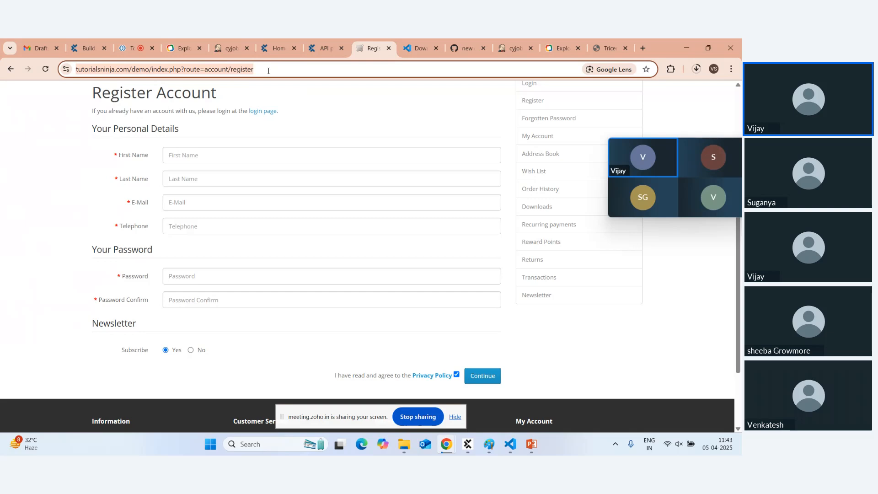
Load the copied Register Account URL in a new Edge window, then bring Chrome back forward.
{"action": "left_click", "coordinate": [362, 445]}
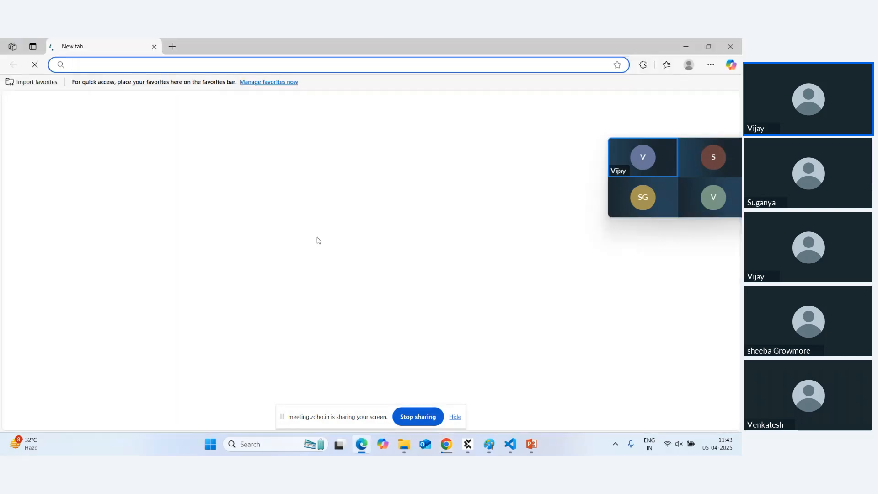
{"action": "key", "text": "ctrl+v"}
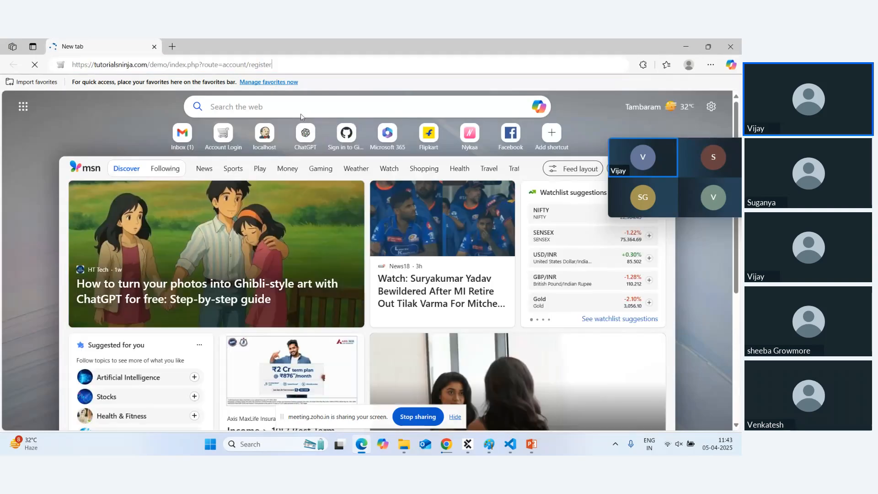
{"action": "key", "text": "Return"}
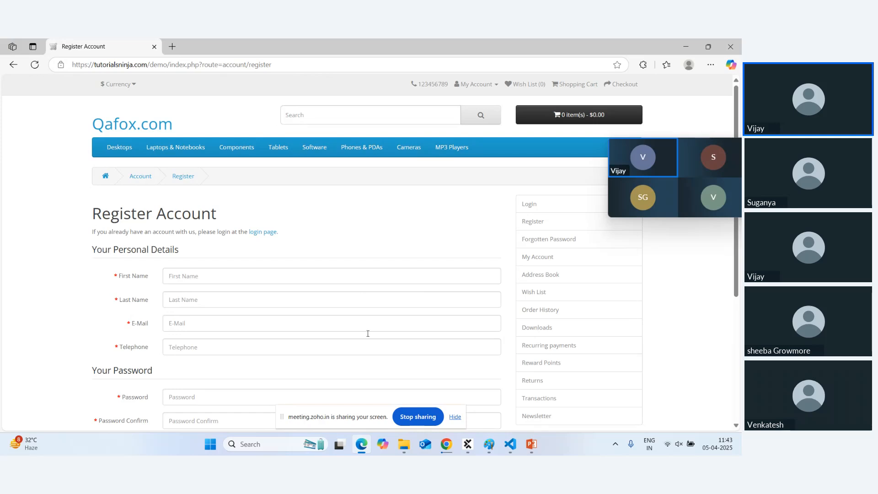
{"action": "mouse_move", "coordinate": [471, 444]}
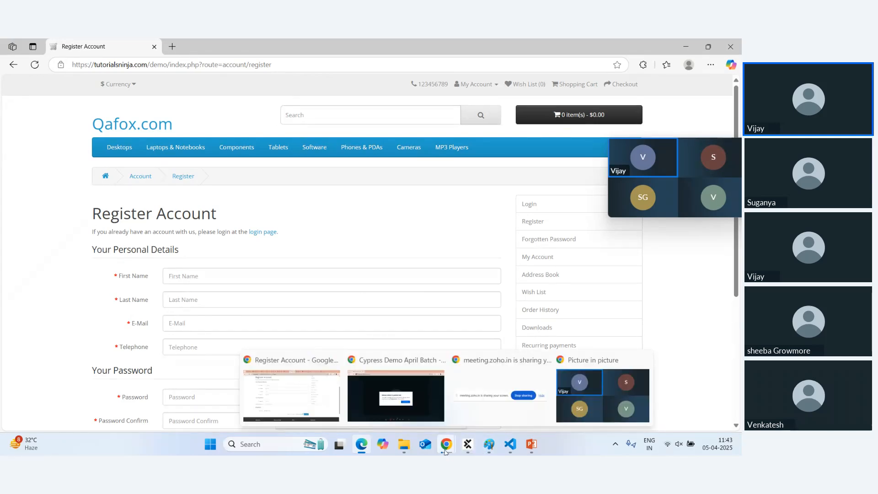
{"action": "left_click", "coordinate": [314, 382]}
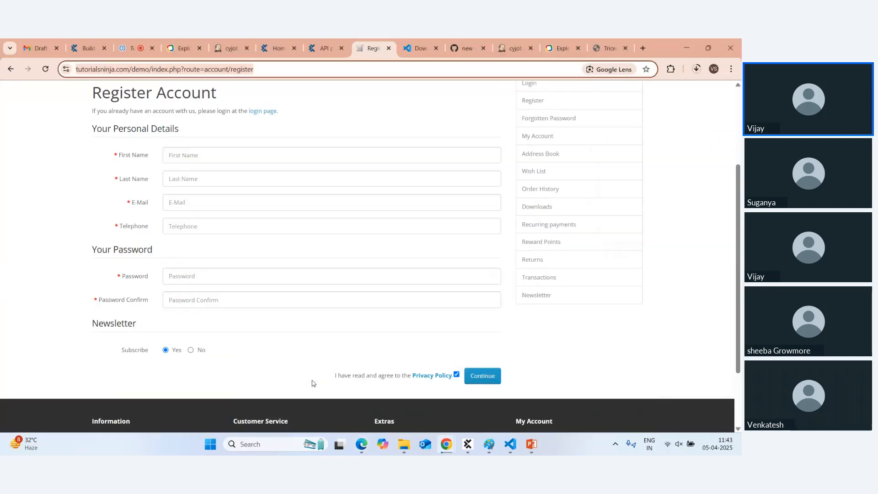
From the Builder, start a new Web application scan via Create module.
{"action": "left_click", "coordinate": [89, 46]}
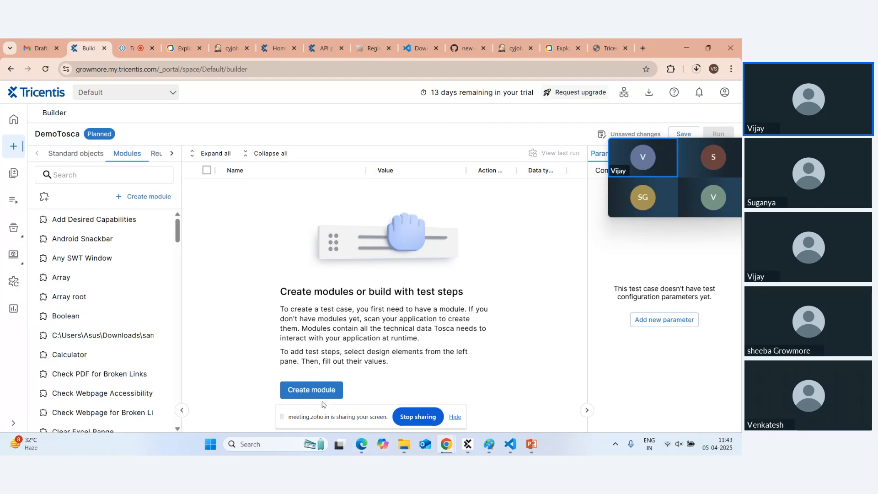
{"action": "left_click", "coordinate": [313, 391]}
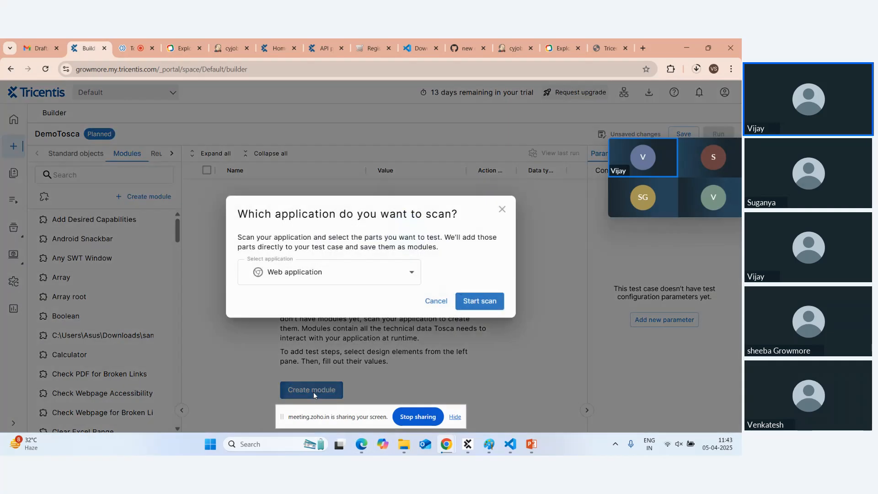
{"action": "left_click", "coordinate": [471, 306]}
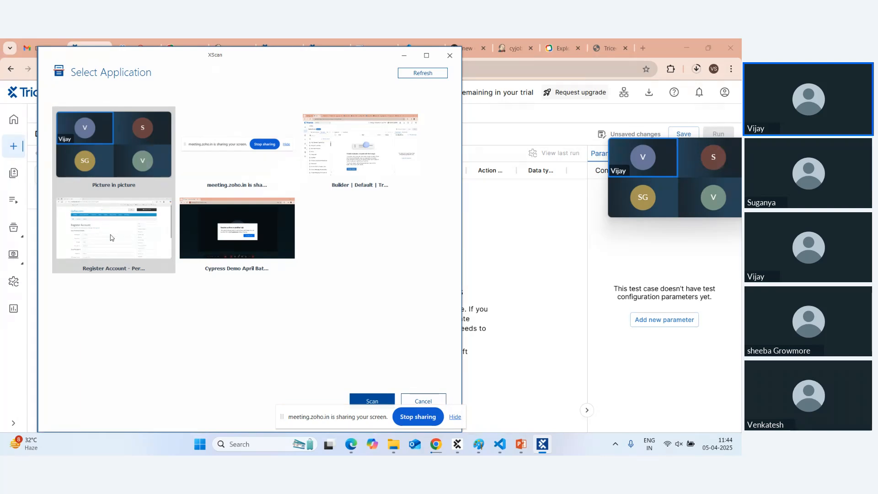
Pick the Register Account thumbnail in Select Application and scan it.
{"action": "left_click", "coordinate": [110, 237]}
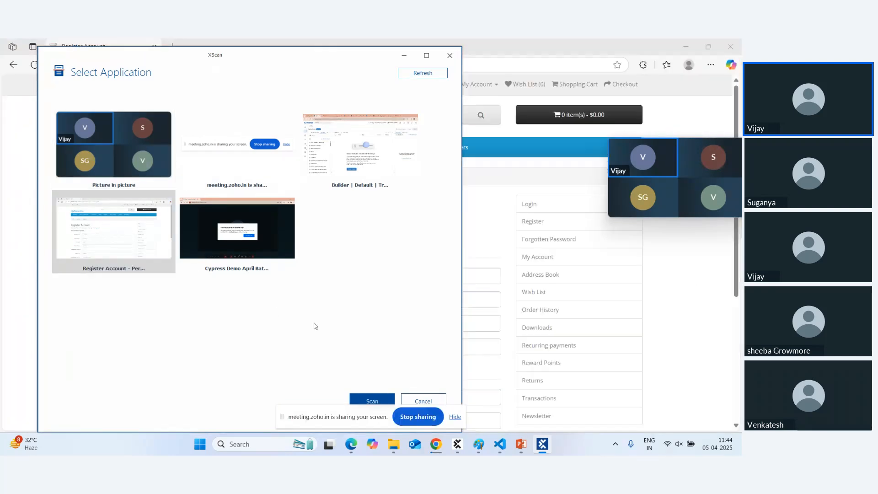
{"action": "left_click", "coordinate": [366, 401]}
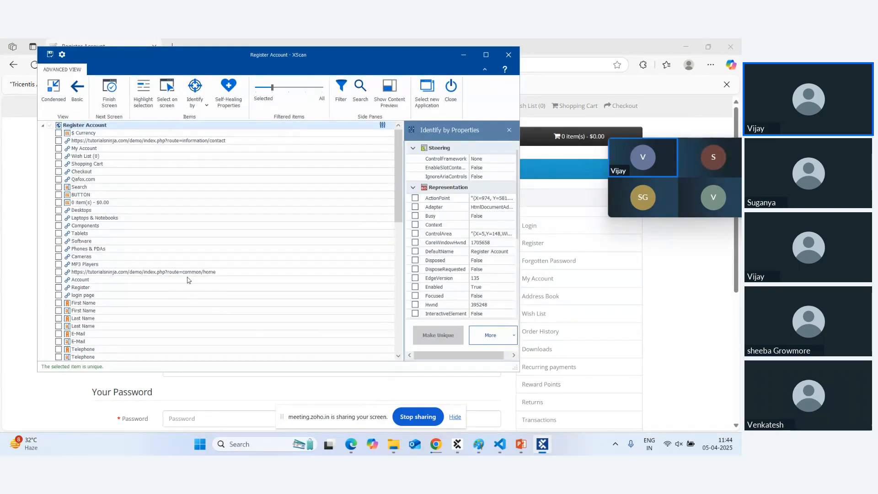
Collapse and re-expand the Register Account node in the scanned element tree.
{"action": "scroll", "coordinate": [187, 279], "scroll_direction": "down", "scroll_amount": 15}
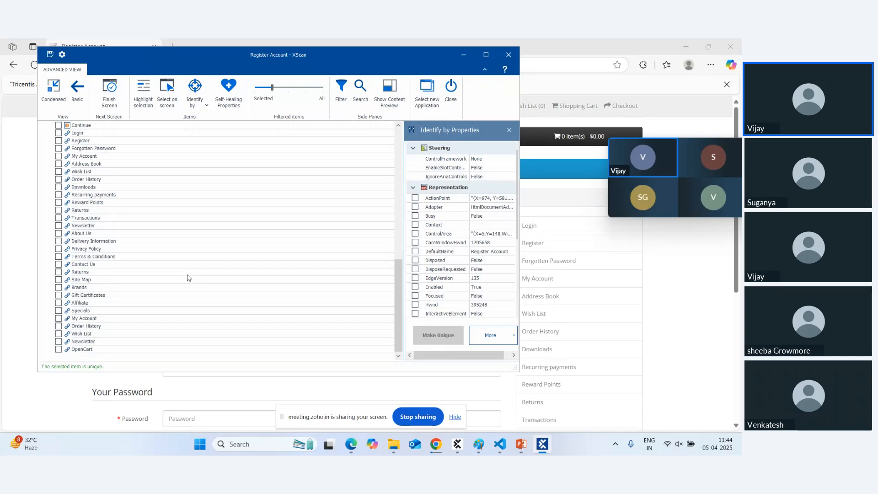
{"action": "scroll", "coordinate": [104, 143], "scroll_direction": "up", "scroll_amount": 15}
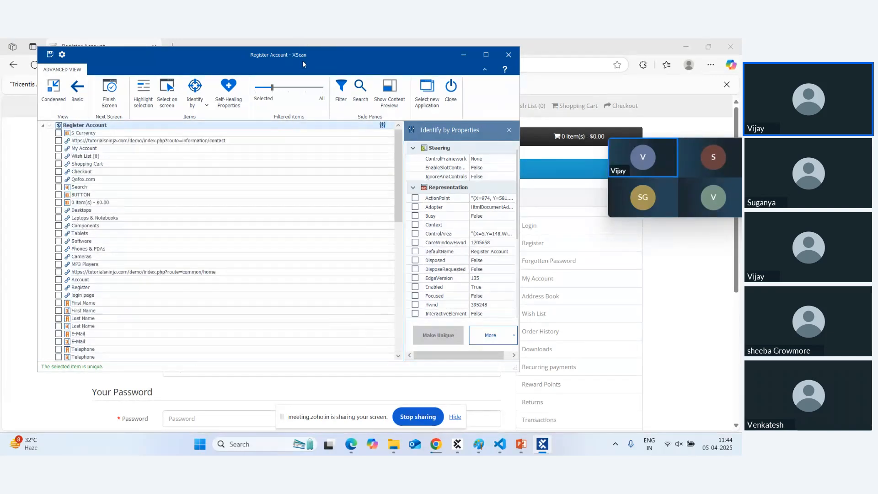
{"action": "left_click_drag", "start_coordinate": [301, 56], "coordinate": [551, 107]}
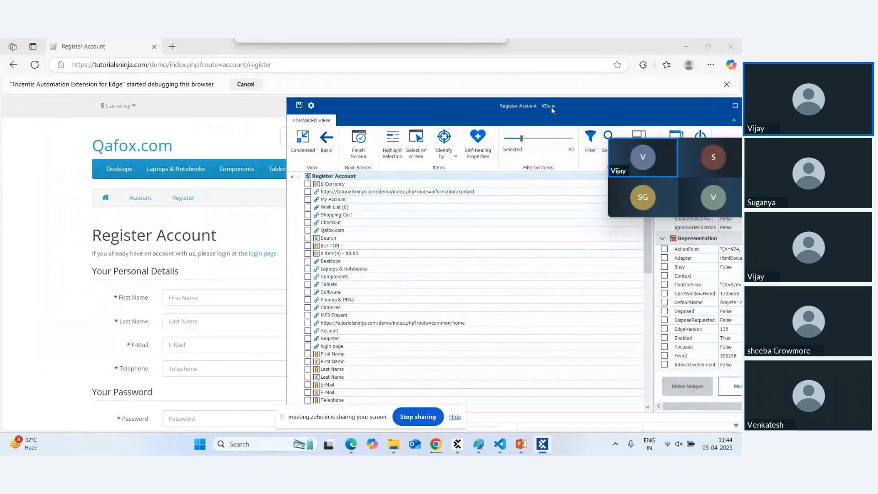
{"action": "left_click", "coordinate": [291, 176]}
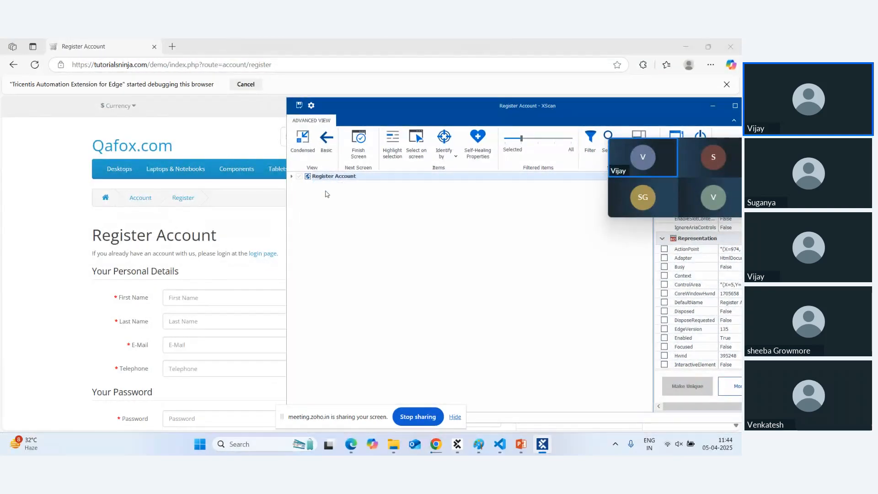
{"action": "left_click", "coordinate": [334, 176]}
{"action": "left_click", "coordinate": [207, 298]}
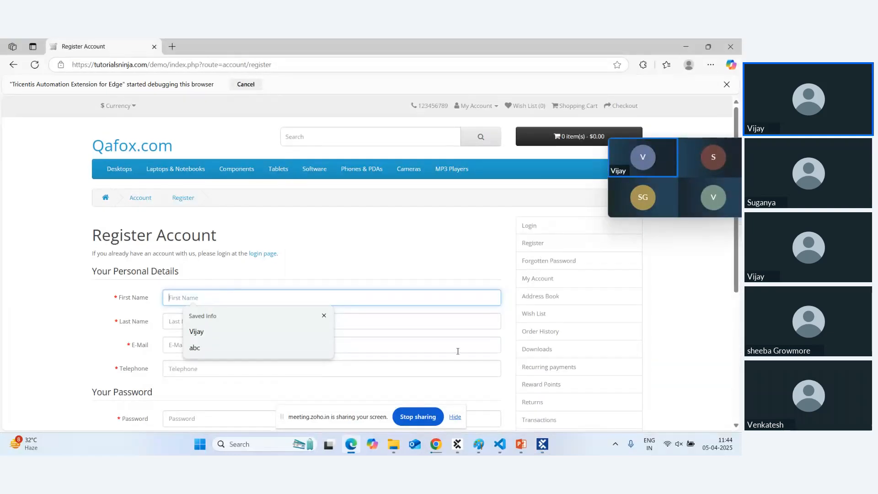
{"action": "left_click", "coordinate": [542, 444]}
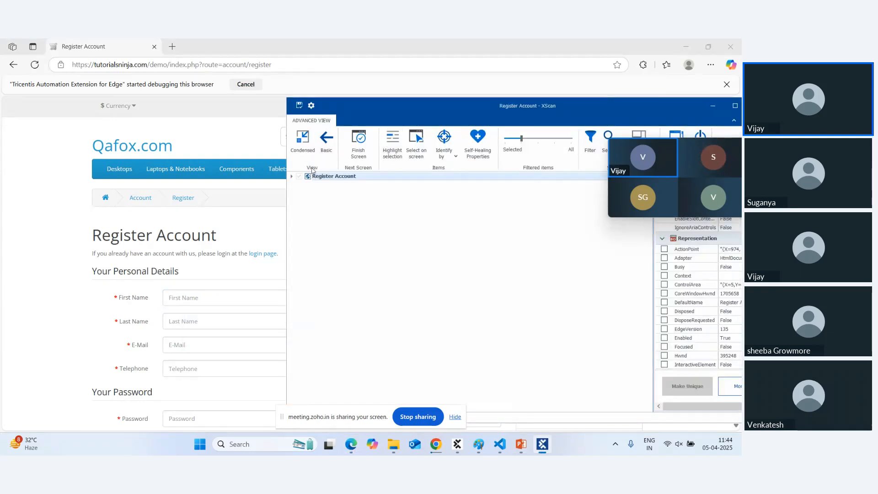
{"action": "left_click", "coordinate": [292, 177]}
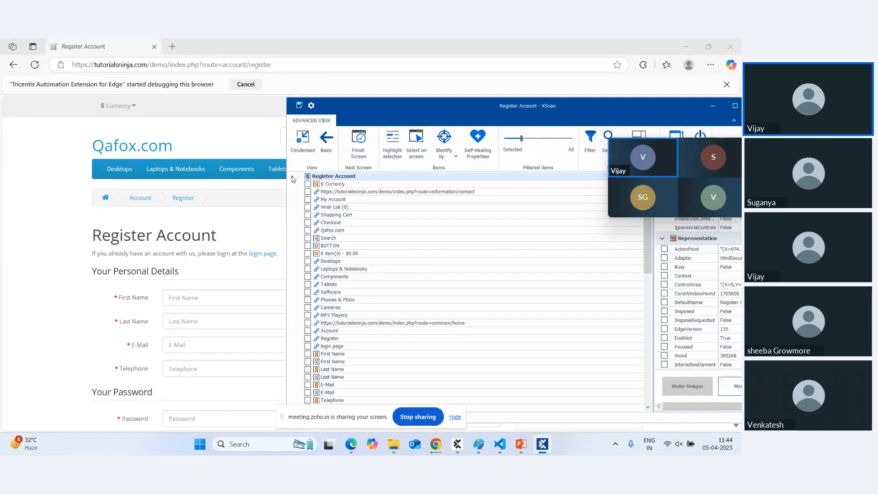
Scroll through the scanned elements and close XScan.
{"action": "scroll", "coordinate": [343, 215], "scroll_direction": "down", "scroll_amount": 9}
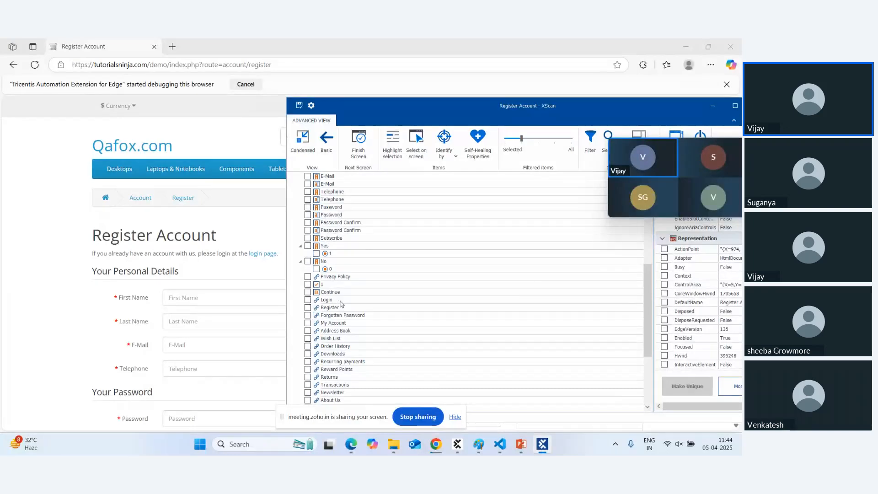
{"action": "left_click_drag", "start_coordinate": [490, 114], "coordinate": [300, 84]}
{"action": "scroll", "coordinate": [327, 237], "scroll_direction": "down", "scroll_amount": 5}
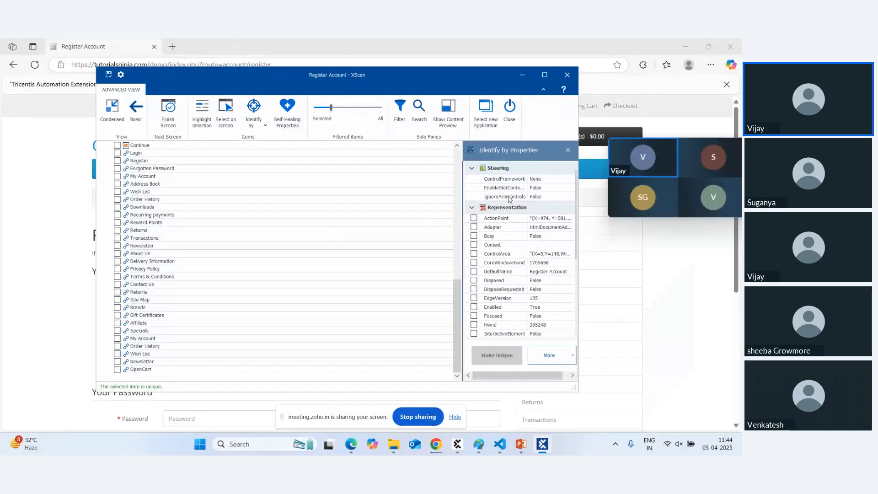
{"action": "scroll", "coordinate": [510, 199], "scroll_direction": "down", "scroll_amount": 5}
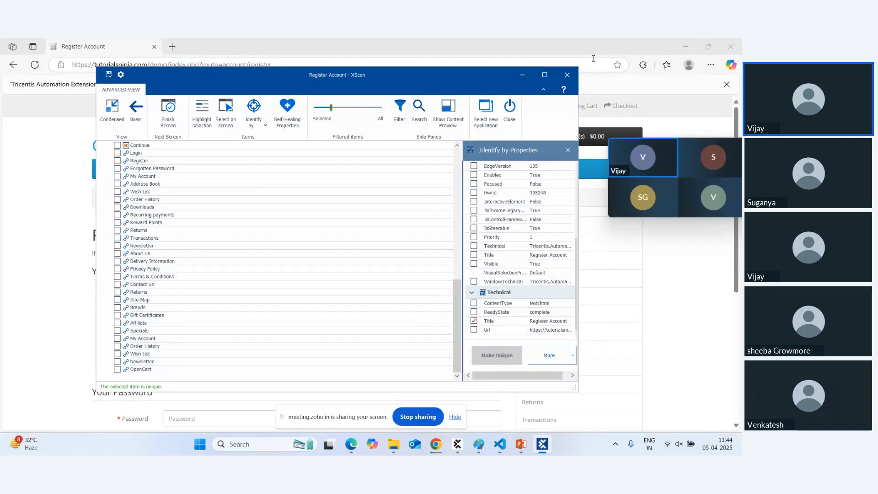
{"action": "left_click", "coordinate": [568, 75]}
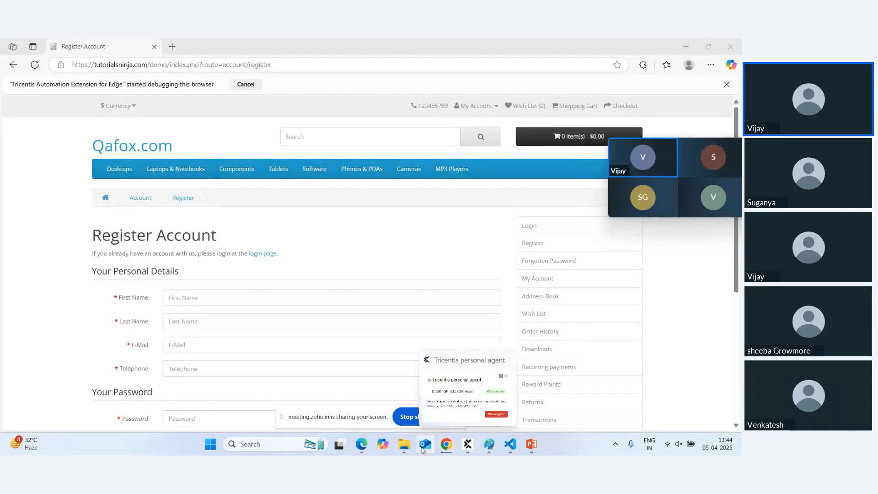
Leave the DemoTosca Builder page for the Test cases list, saving its changes.
{"action": "mouse_move", "coordinate": [446, 450]}
{"action": "left_click", "coordinate": [295, 392]}
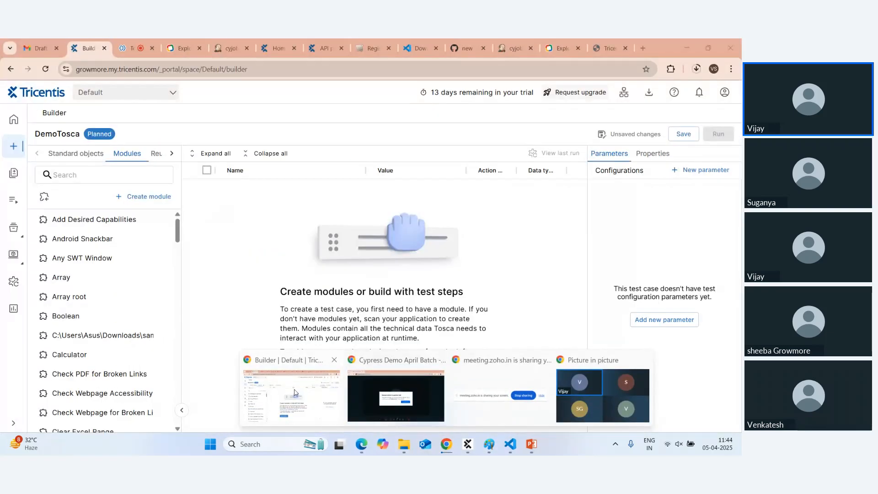
{"action": "left_click", "coordinate": [13, 175]}
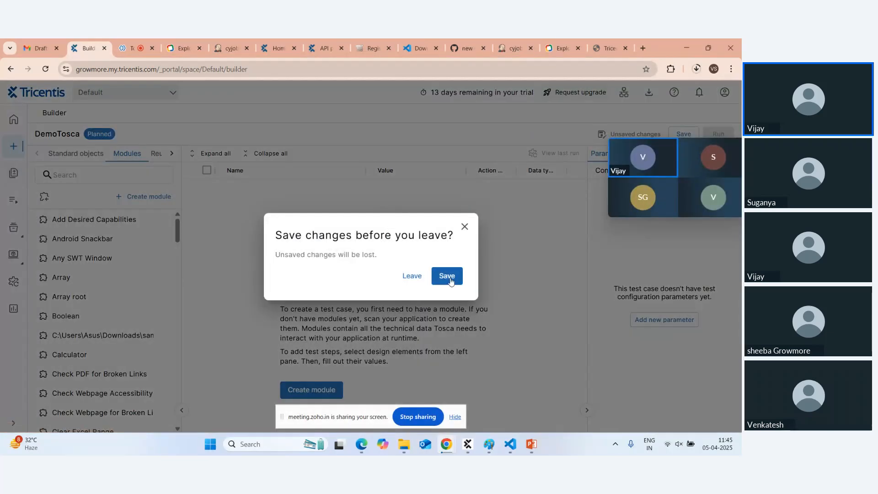
{"action": "left_click", "coordinate": [447, 277]}
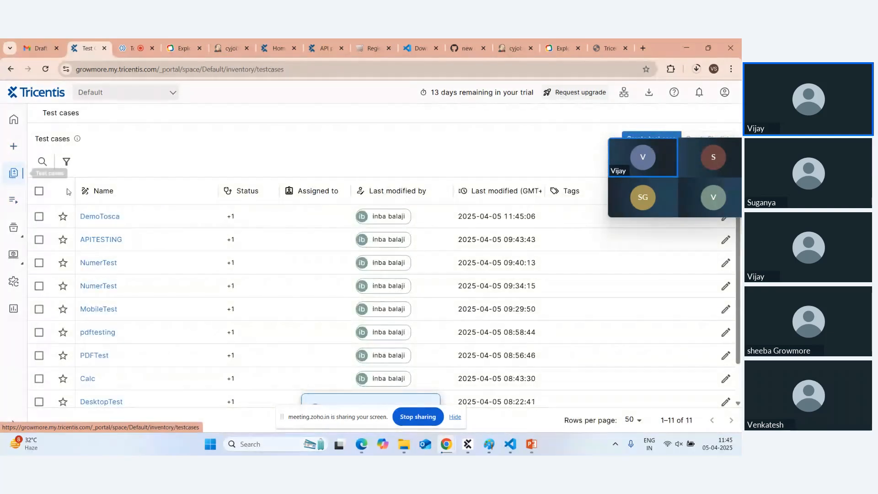
Browse the test cases, select APITESTING, then return to the full test case list.
{"action": "scroll", "coordinate": [104, 339], "scroll_direction": "down", "scroll_amount": 2}
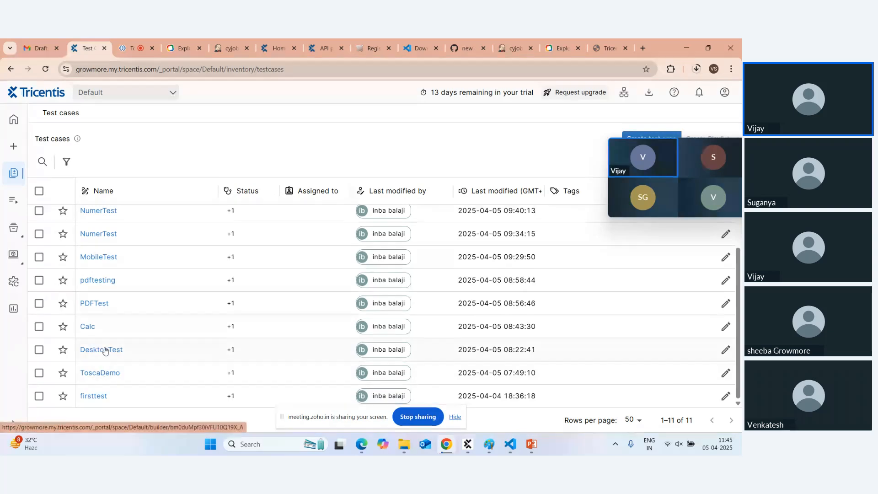
{"action": "scroll", "coordinate": [147, 229], "scroll_direction": "up", "scroll_amount": 2}
{"action": "left_click", "coordinate": [147, 229]}
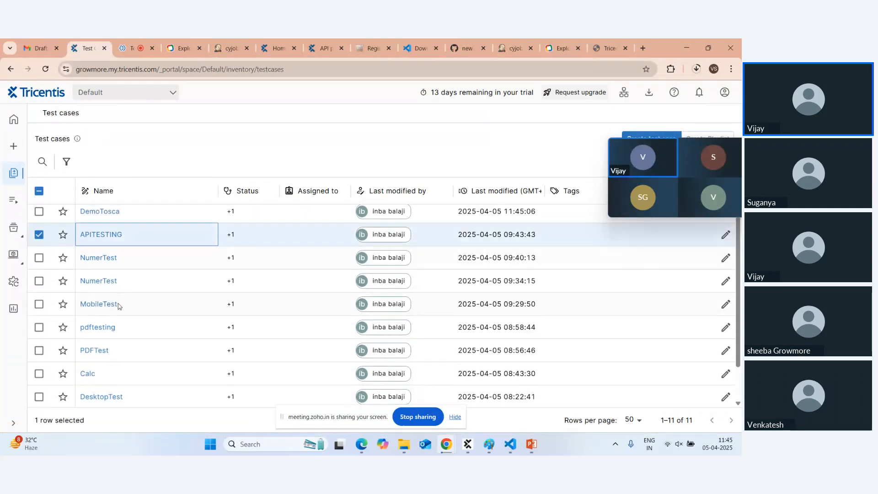
{"action": "scroll", "coordinate": [133, 255], "scroll_direction": "down", "scroll_amount": 2}
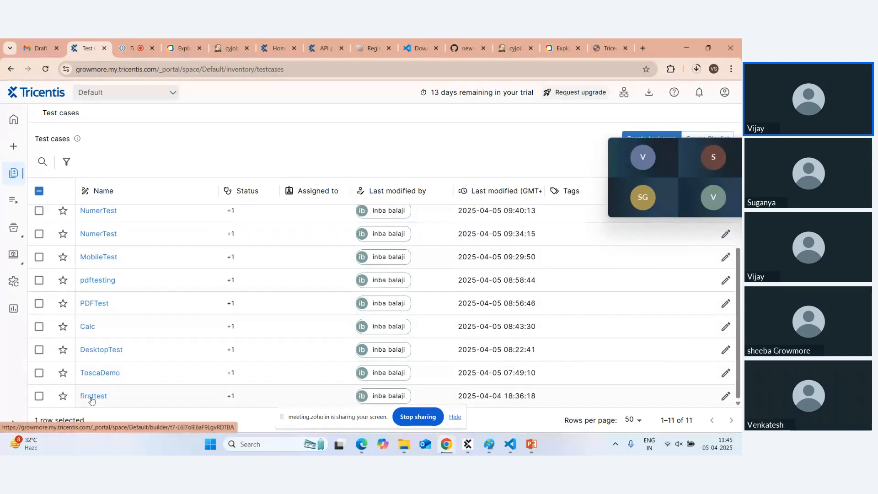
{"action": "scroll", "coordinate": [73, 311], "scroll_direction": "up", "scroll_amount": 2}
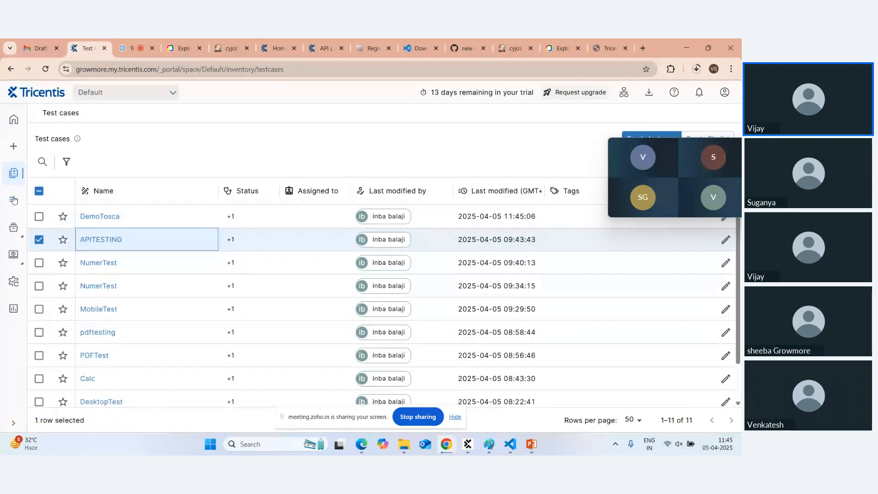
{"action": "left_click", "coordinate": [13, 177]}
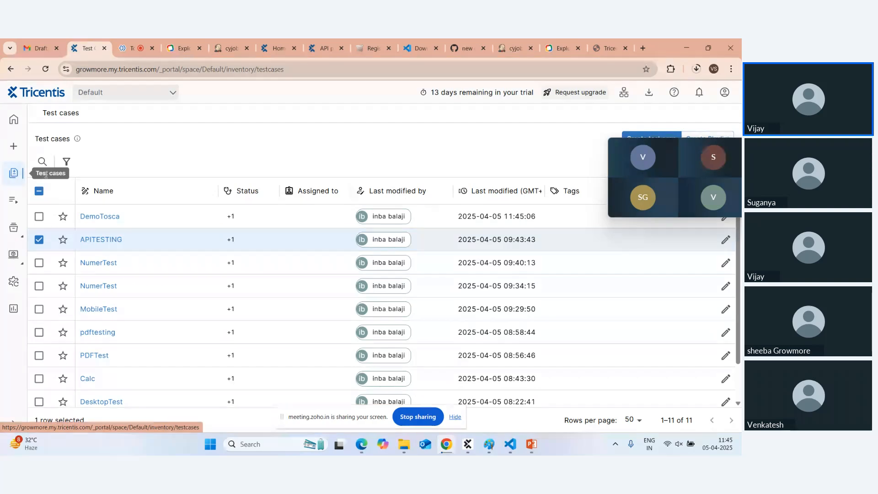
Create a new test case and search its modules for 'reg'.
{"action": "left_click", "coordinate": [13, 146]}
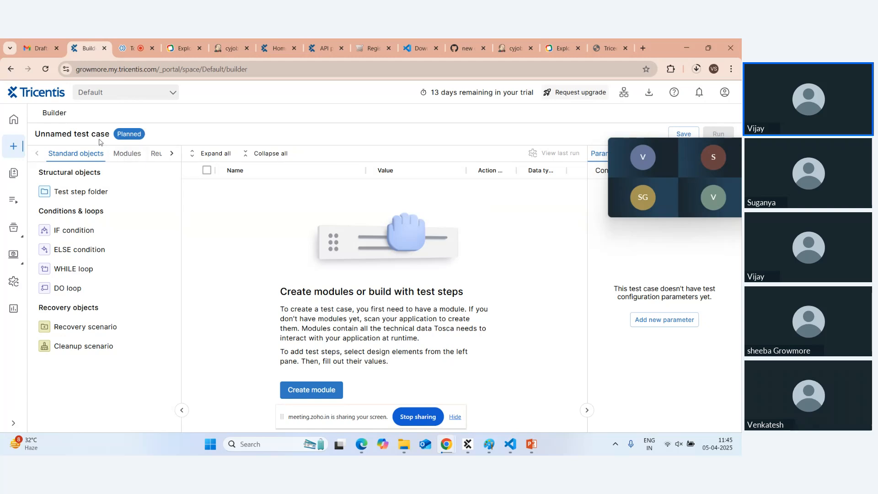
{"action": "left_click", "coordinate": [128, 154]}
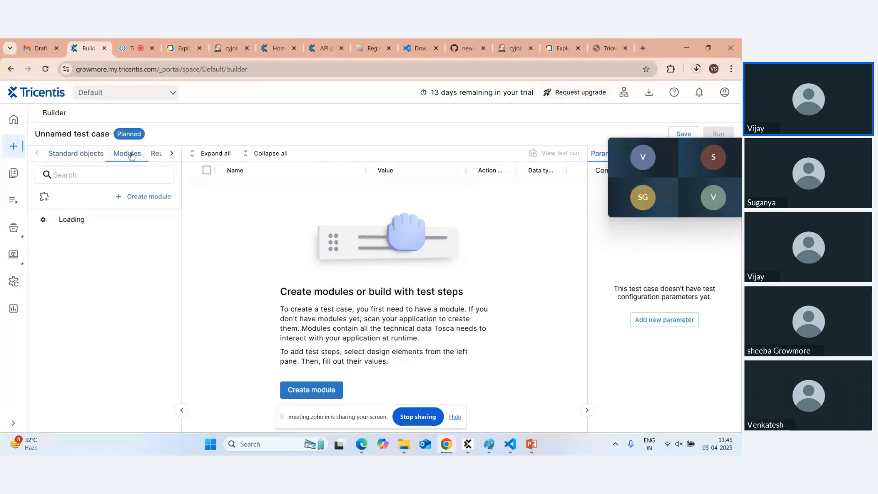
{"action": "left_click", "coordinate": [99, 174]}
{"action": "type", "text": "reg"}
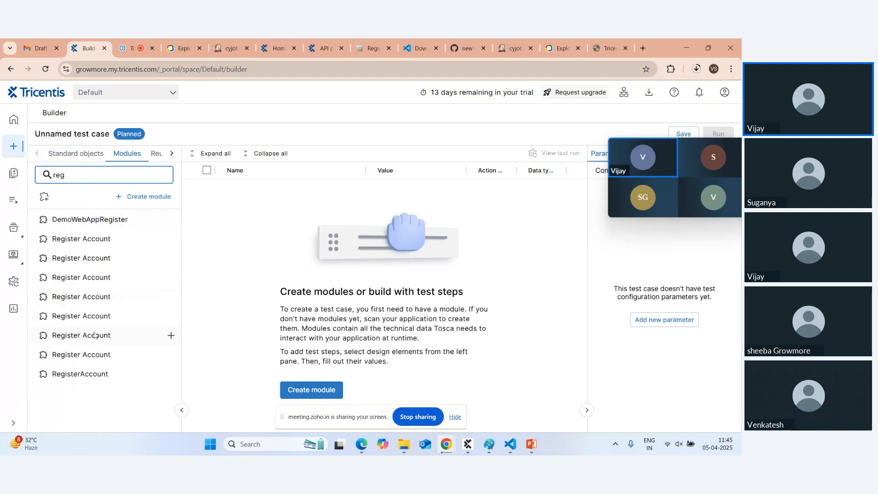
{"action": "left_click", "coordinate": [93, 361]}
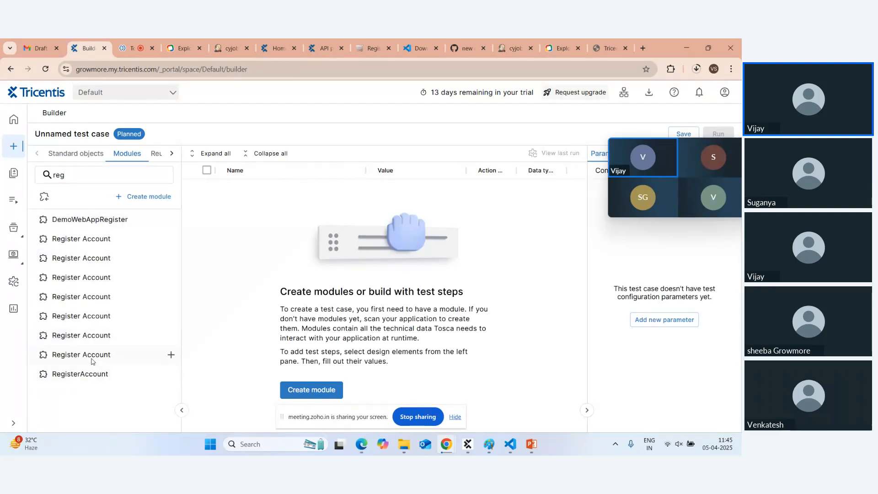
Add the RegisterAccount module and delete the extra older Register Account module.
{"action": "left_click", "coordinate": [171, 357]}
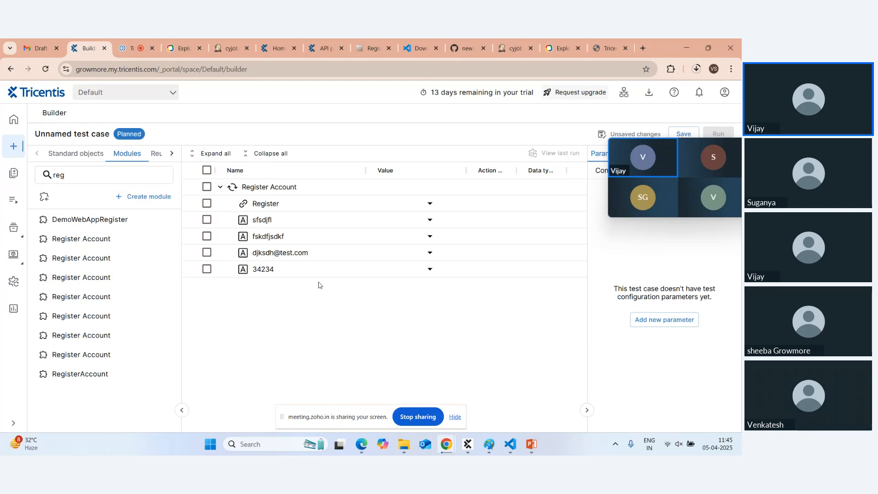
{"action": "left_click", "coordinate": [167, 376]}
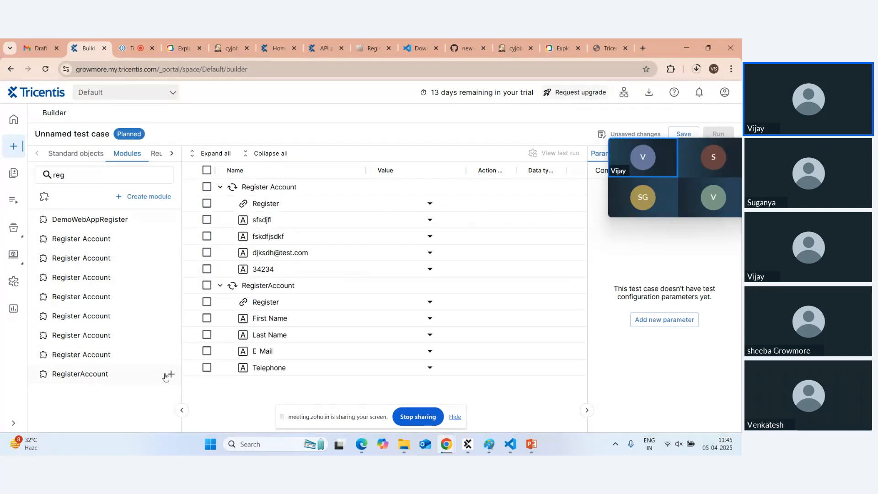
{"action": "left_click", "coordinate": [206, 187]}
{"action": "left_click", "coordinate": [576, 187]}
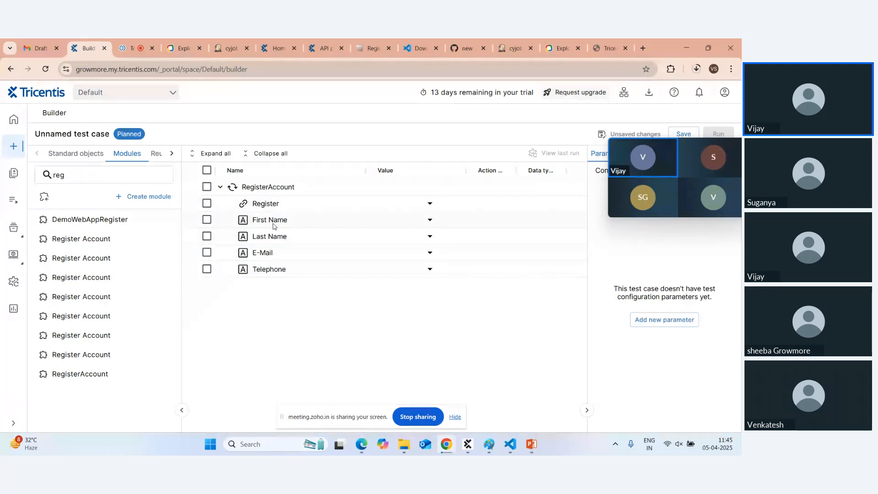
Enter First Name tosca, Last Name demo, plus a test e-mail address and telephone number.
{"action": "left_click", "coordinate": [396, 220]}
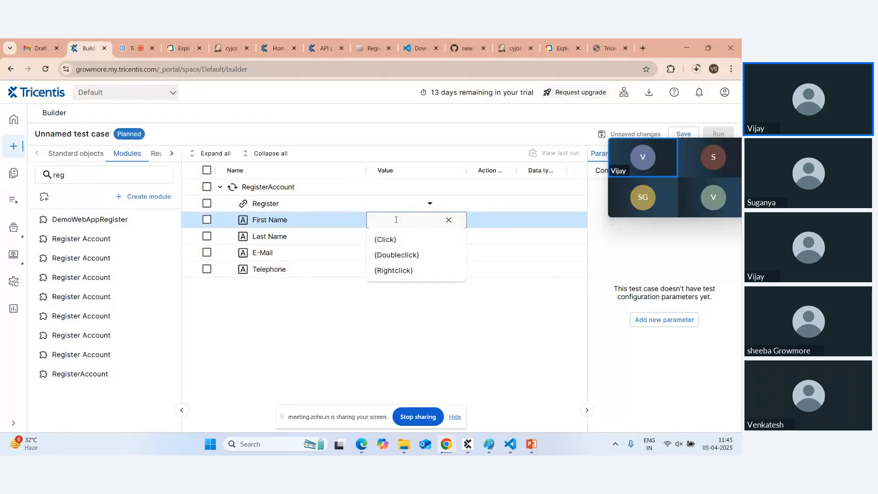
{"action": "type", "text": "tosc"}
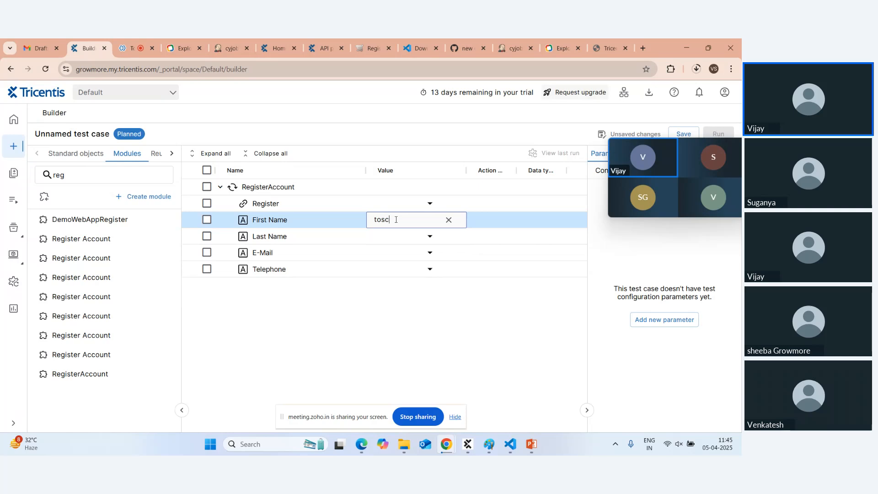
{"action": "type", "text": "a"}
{"action": "left_click", "coordinate": [387, 237]}
{"action": "type", "text": "demo"}
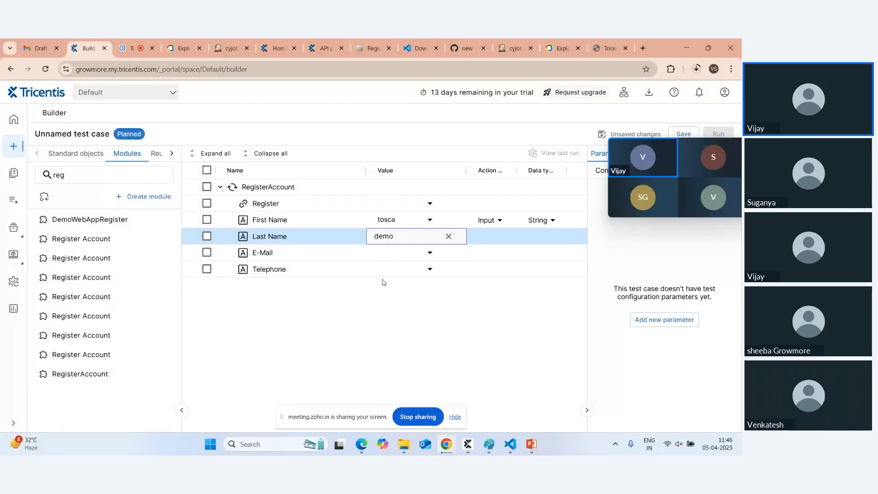
{"action": "left_click", "coordinate": [384, 254]}
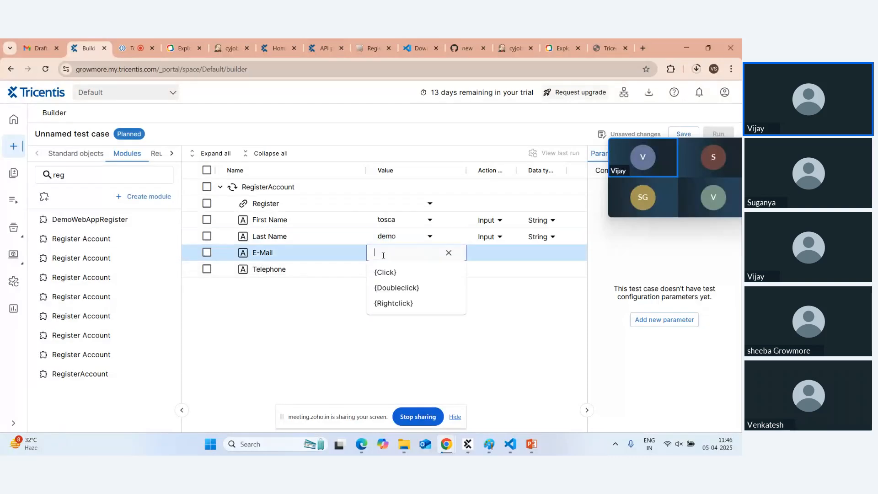
{"action": "type", "text": "test@"}
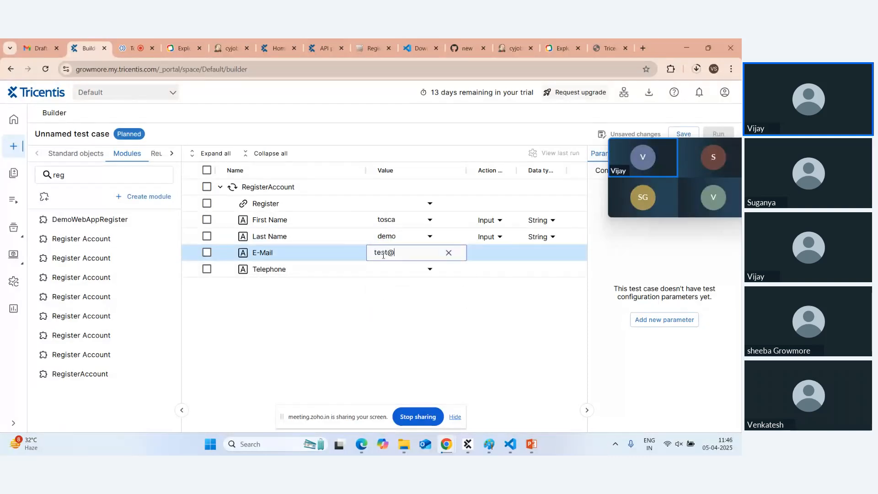
{"action": "type", "text": "gmail"}
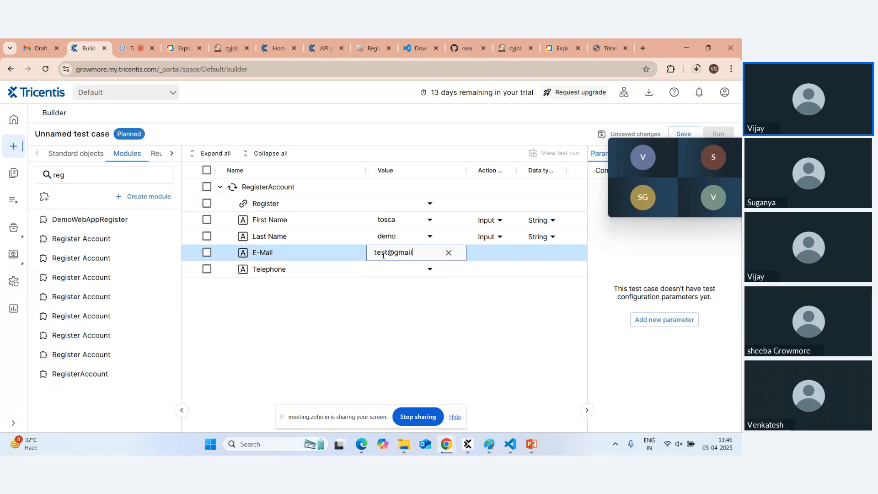
{"action": "type", "text": ".com"}
{"action": "left_click", "coordinate": [392, 270]}
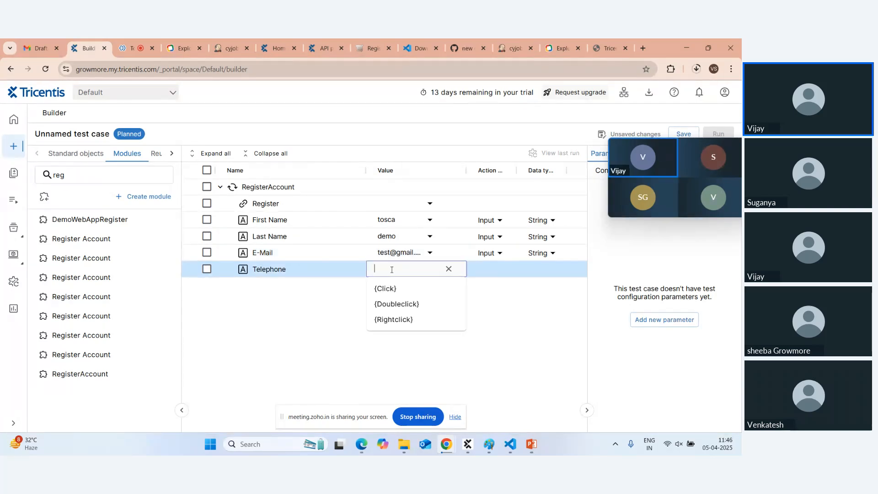
{"action": "type", "text": "24242"}
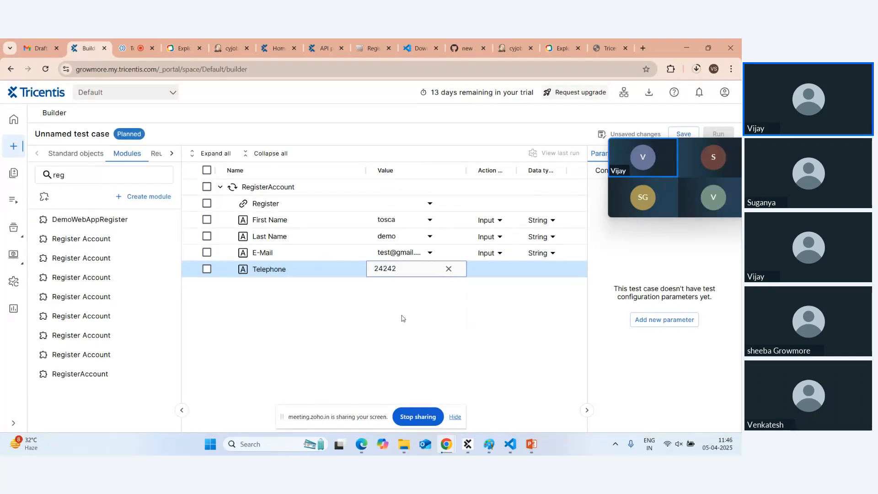
{"action": "left_click", "coordinate": [402, 318]}
{"action": "mouse_move", "coordinate": [676, 142]}
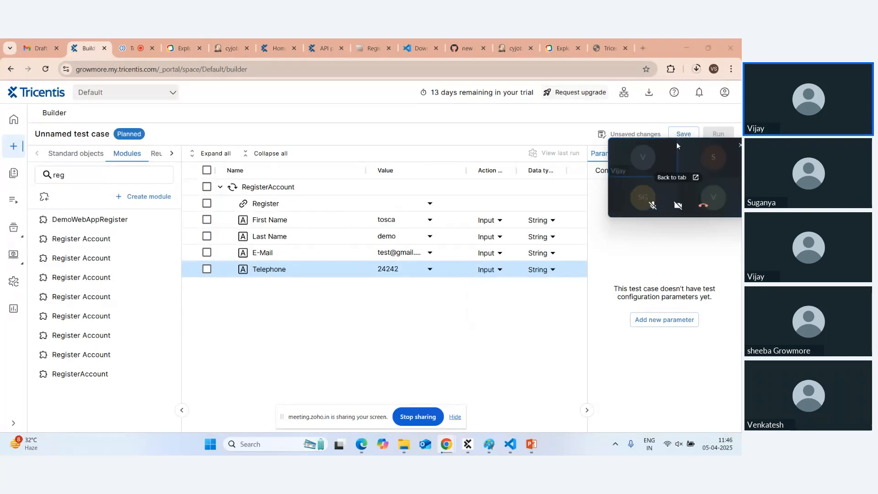
{"action": "left_click_drag", "start_coordinate": [676, 142], "coordinate": [659, 276]}
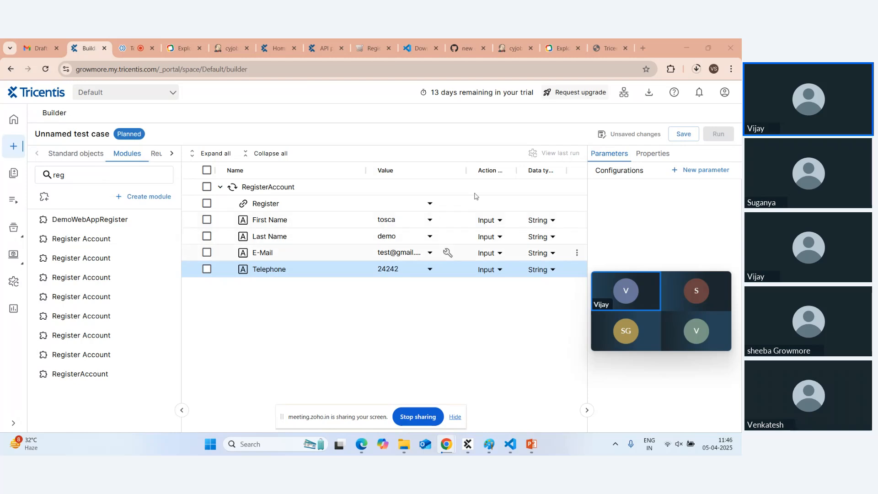
Save the new RegisterAccount test case and run it.
{"action": "left_click", "coordinate": [684, 135]}
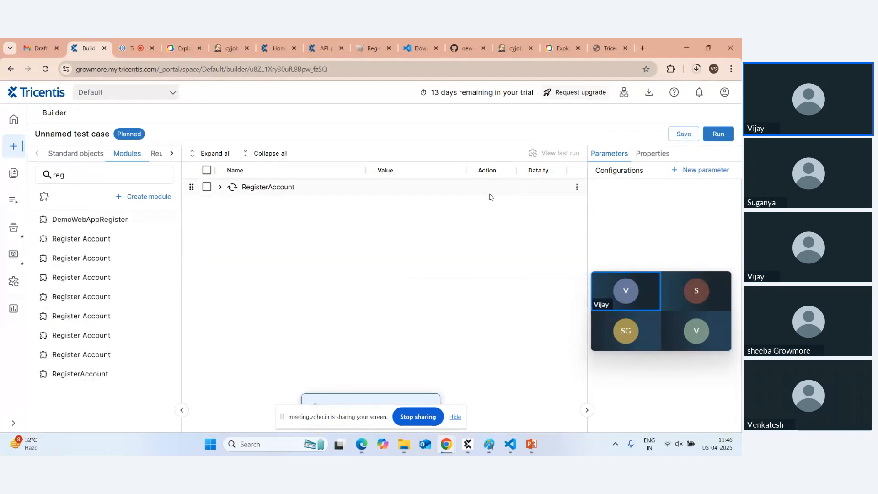
{"action": "left_click", "coordinate": [718, 135]}
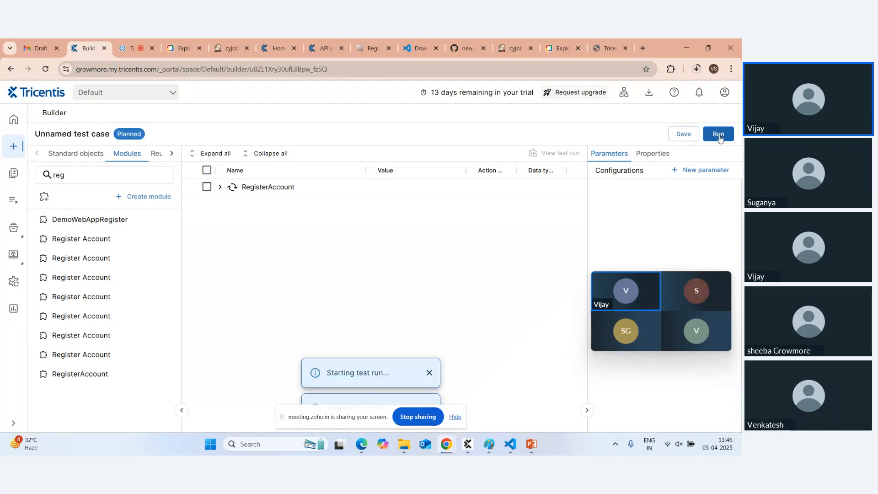
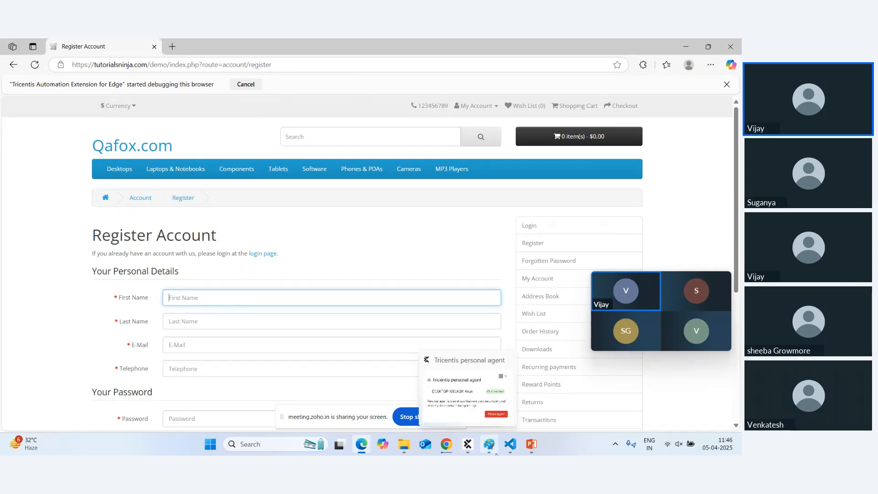
Continue the Zoho Meeting session in this tab, then close the meeting window.
{"action": "mouse_move", "coordinate": [508, 453]}
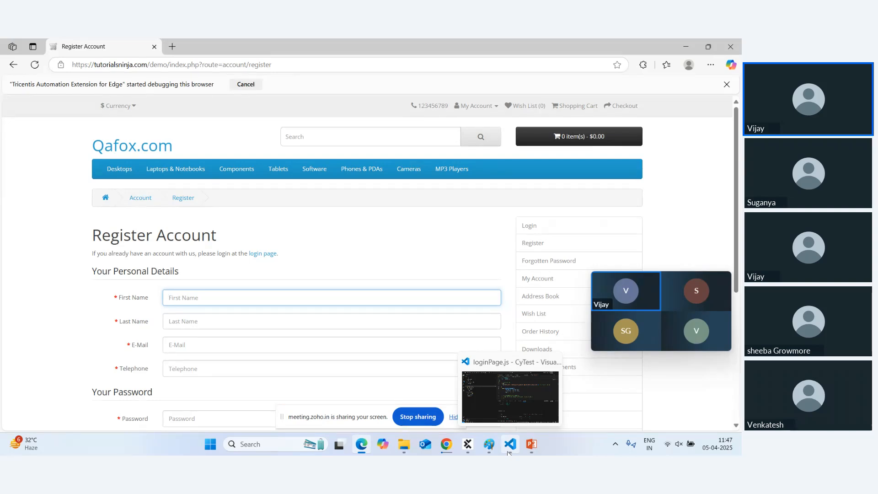
{"action": "mouse_move", "coordinate": [449, 451]}
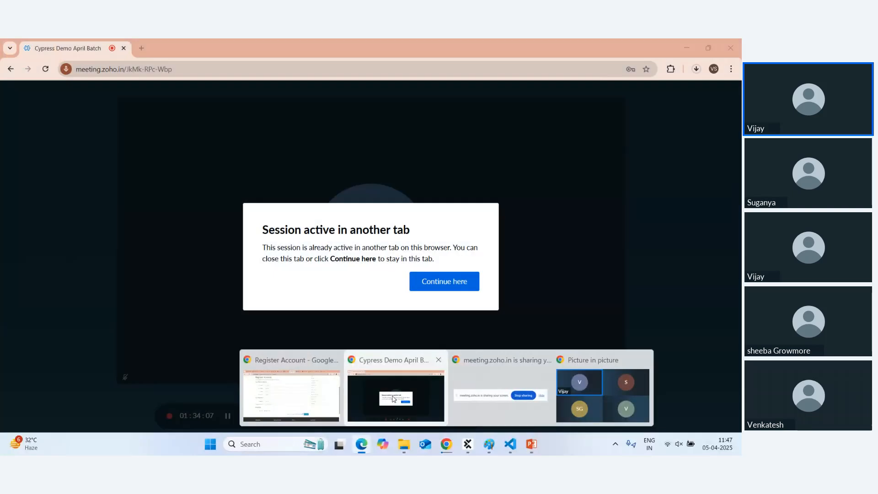
{"action": "left_click", "coordinate": [393, 399]}
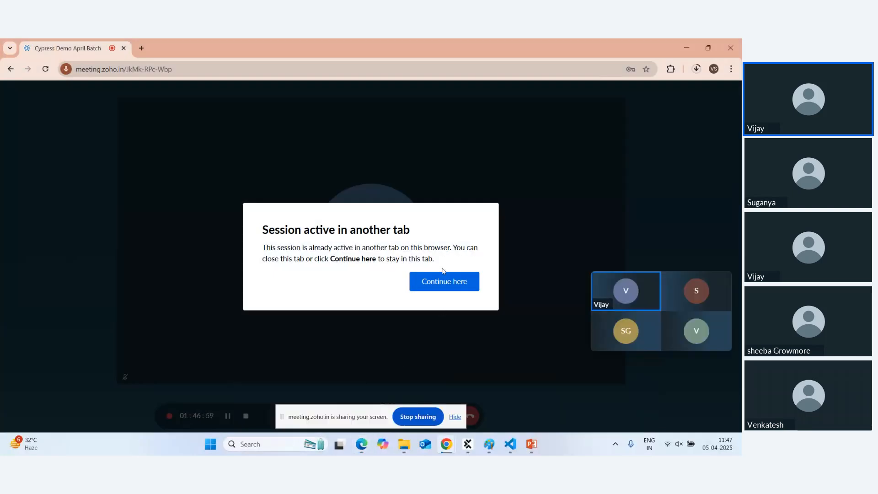
{"action": "left_click", "coordinate": [443, 287]}
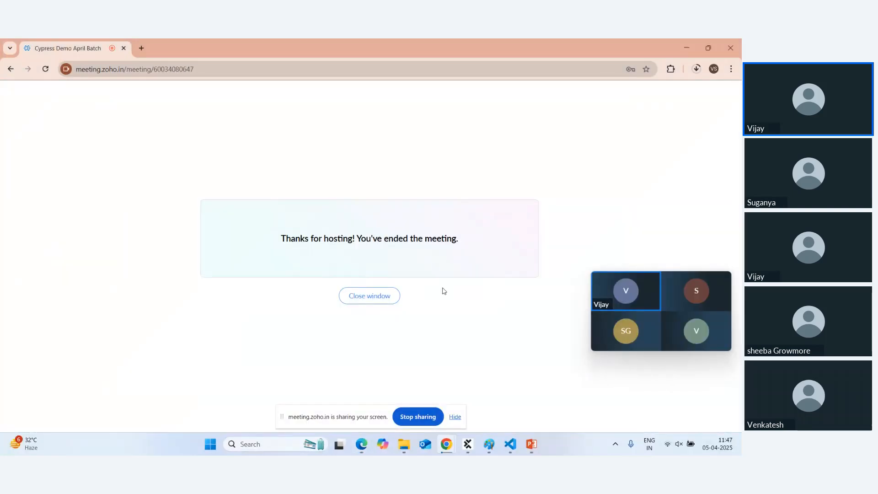
{"action": "left_click", "coordinate": [370, 295]}
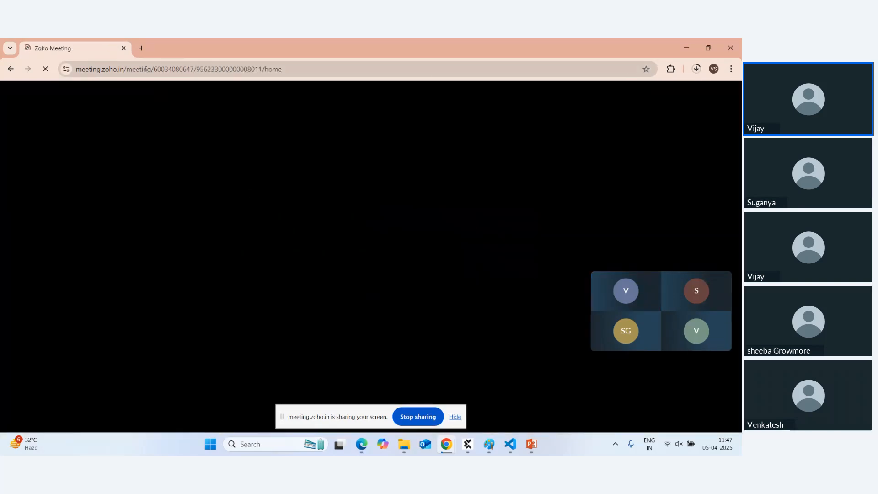
{"action": "left_click", "coordinate": [124, 50]}
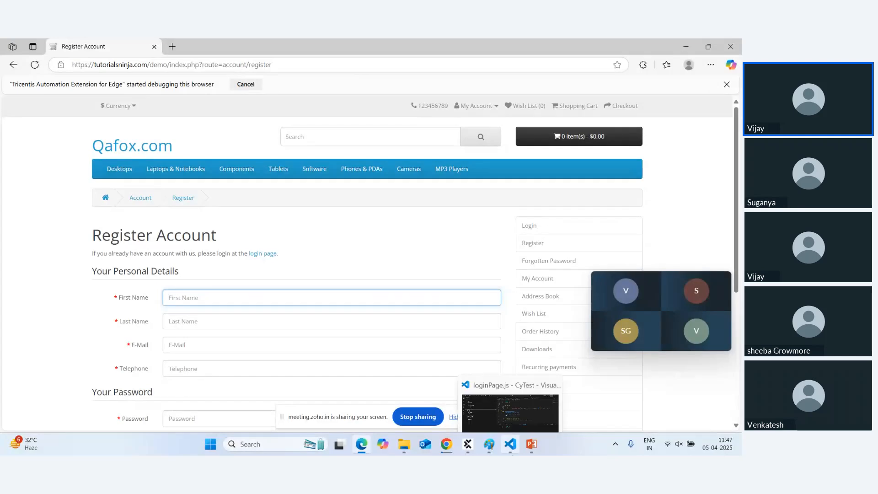
Switch to the Chrome Register Account window and its Zoho products tab.
{"action": "left_click", "coordinate": [449, 450]}
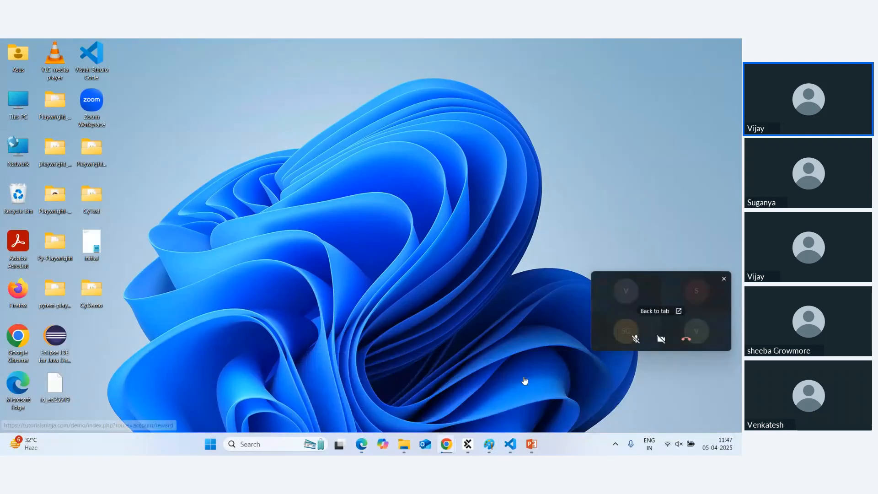
{"action": "left_click", "coordinate": [526, 377]}
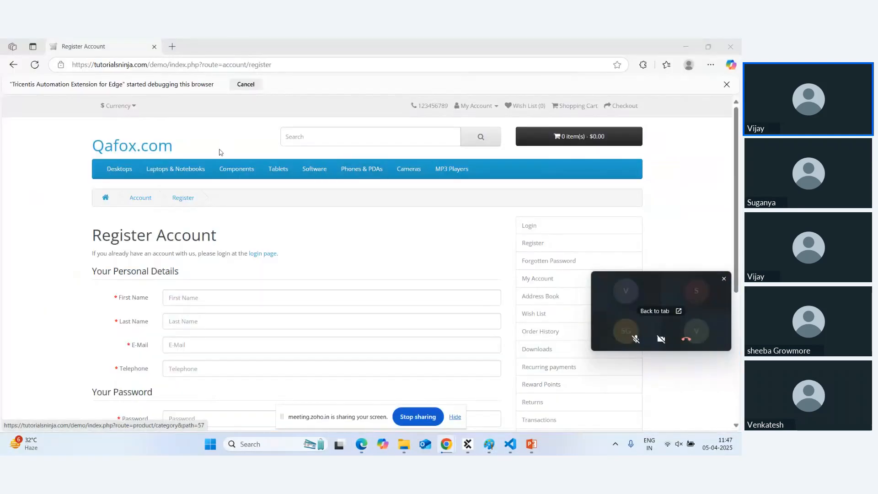
{"action": "mouse_move", "coordinate": [446, 445]}
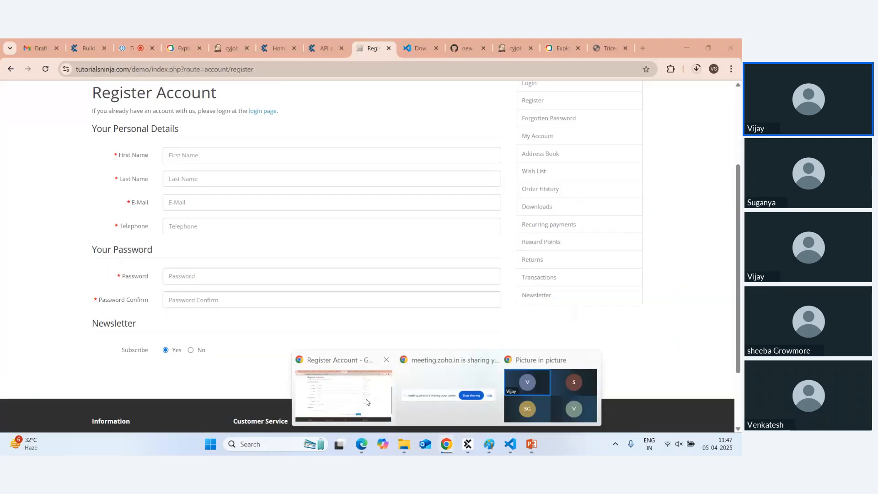
{"action": "left_click", "coordinate": [366, 402]}
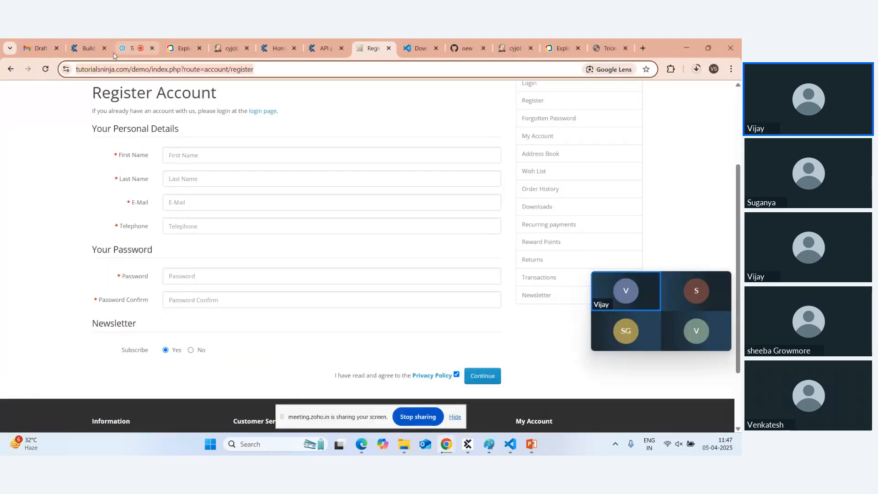
{"action": "left_click", "coordinate": [194, 51]}
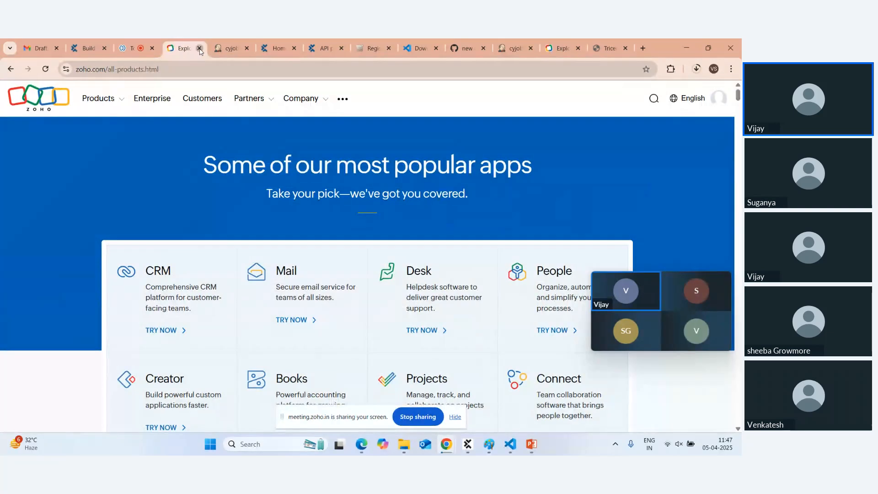
Close the leftover tabs, leaving Jenkins unsaved, and return to the Tosca Builder tab.
{"action": "left_click", "coordinate": [198, 49]}
{"action": "left_click", "coordinate": [198, 49]}
{"action": "left_click", "coordinate": [199, 48]}
{"action": "left_click", "coordinate": [199, 48]}
{"action": "left_click", "coordinate": [200, 49]}
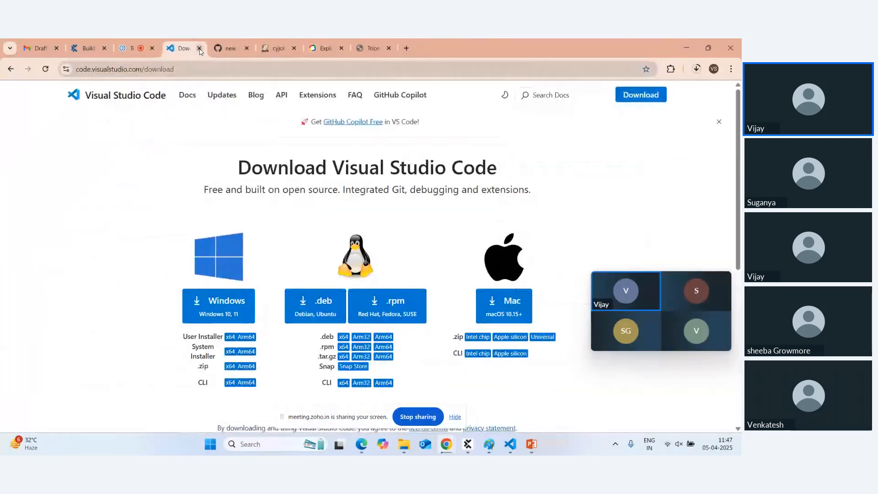
{"action": "left_click", "coordinate": [200, 49]}
{"action": "left_click", "coordinate": [200, 49]}
{"action": "left_click", "coordinate": [199, 48]}
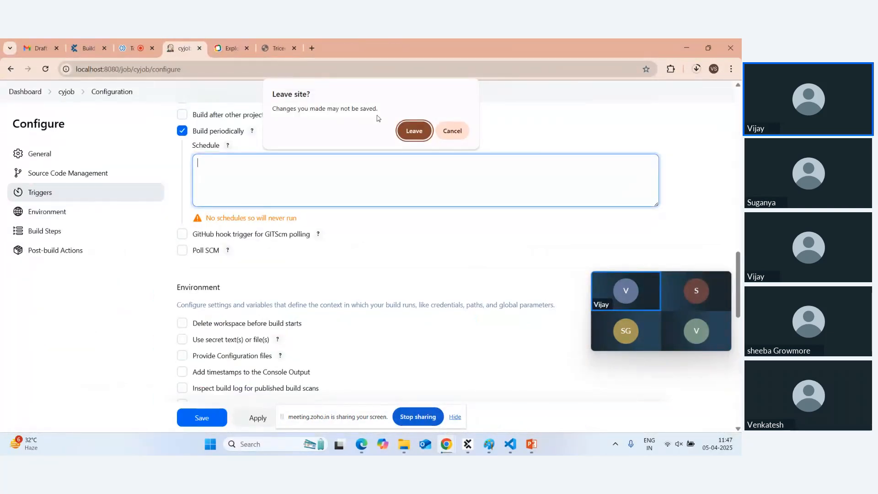
{"action": "left_click", "coordinate": [414, 130]}
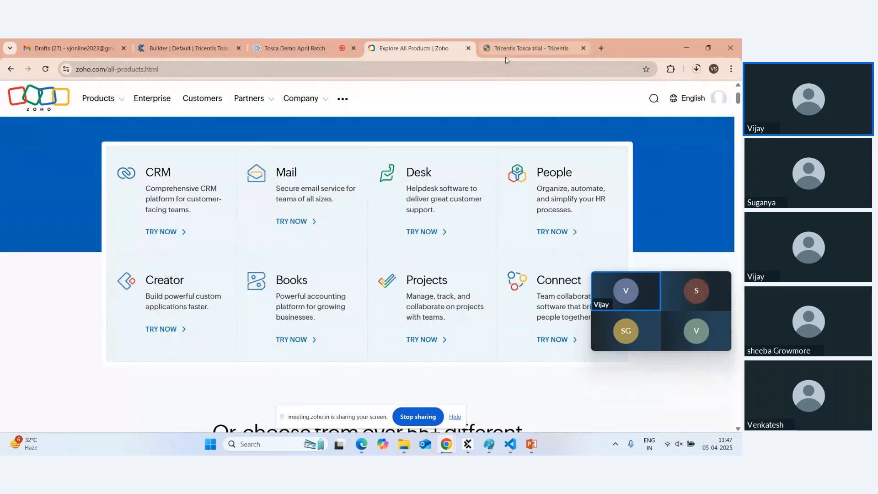
{"action": "left_click", "coordinate": [468, 48]}
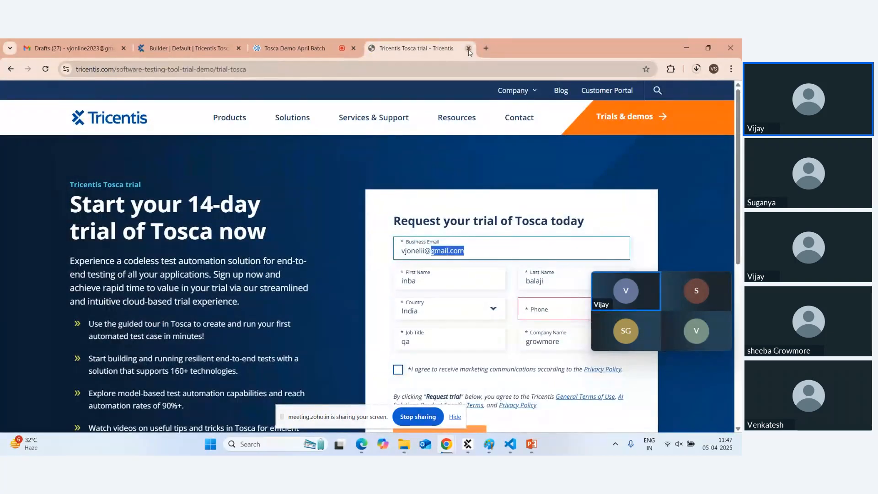
{"action": "left_click", "coordinate": [469, 48]}
{"action": "left_click_drag", "start_coordinate": [246, 47], "coordinate": [320, 45]}
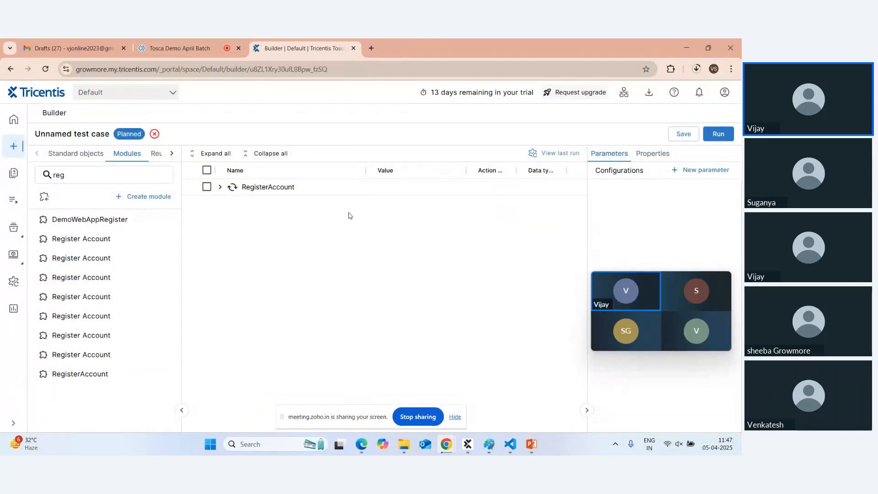
Close the Qafox registration window and load the tutorialsninja Account Login page in a new tab.
{"action": "left_click", "coordinate": [361, 444]}
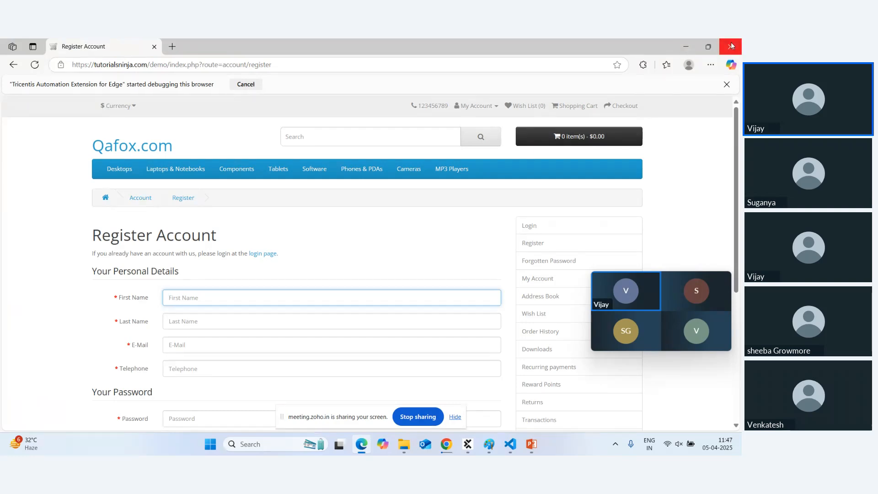
{"action": "left_click", "coordinate": [155, 47]}
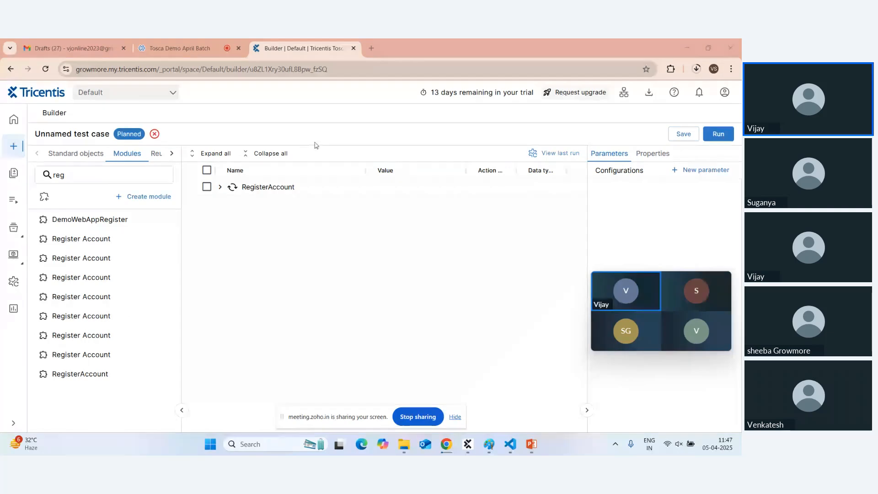
{"action": "left_click", "coordinate": [371, 49]}
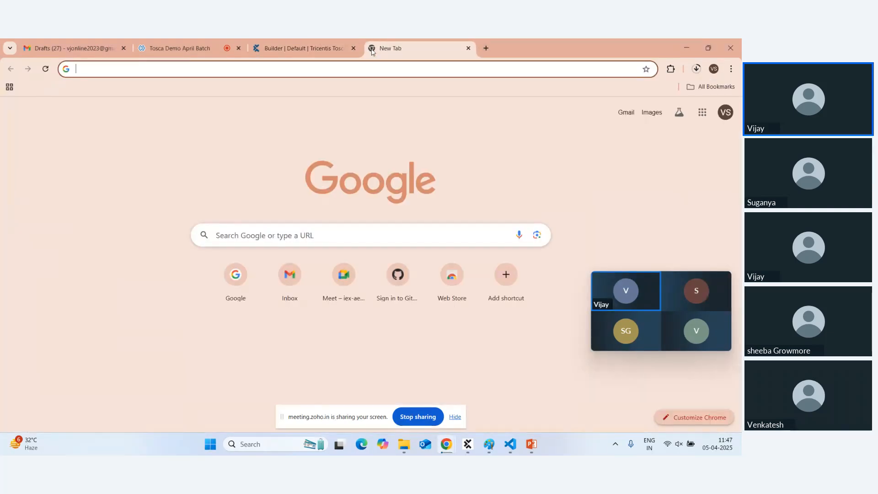
{"action": "type", "text": "ni"}
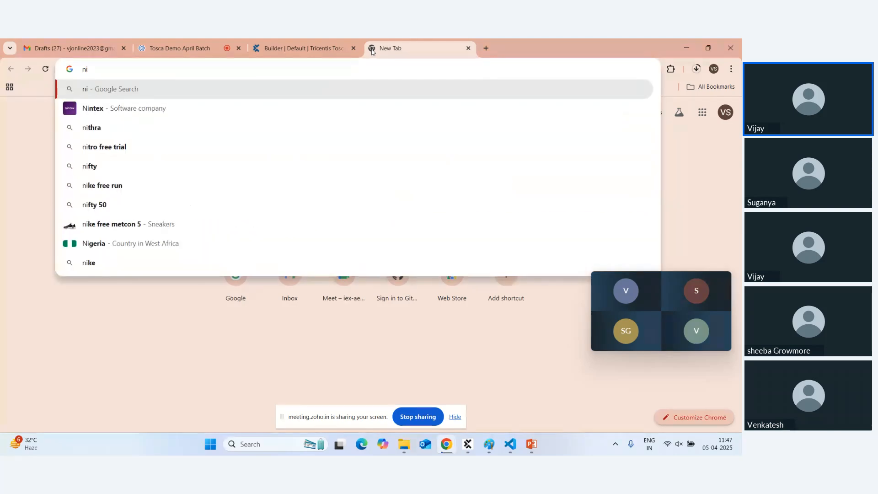
{"action": "key", "text": "BackSpace"}
{"action": "key", "text": "BackSpace"}
{"action": "type", "text": "tu"}
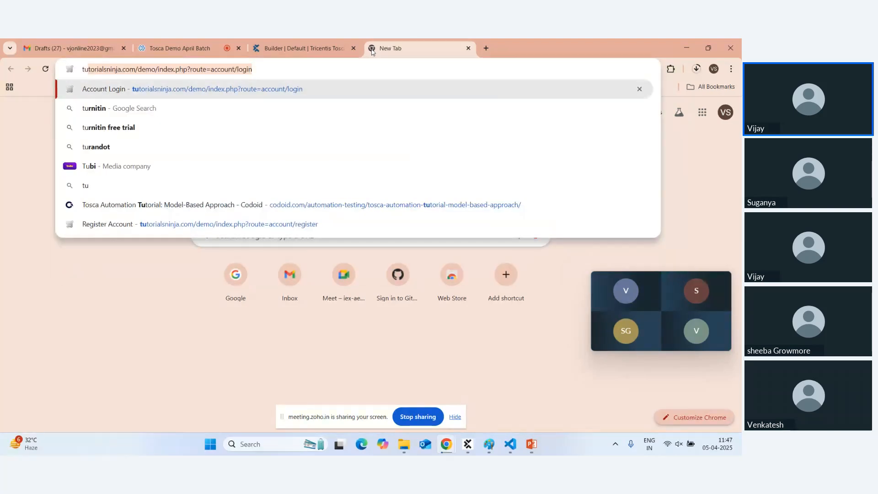
{"action": "key", "text": "Return"}
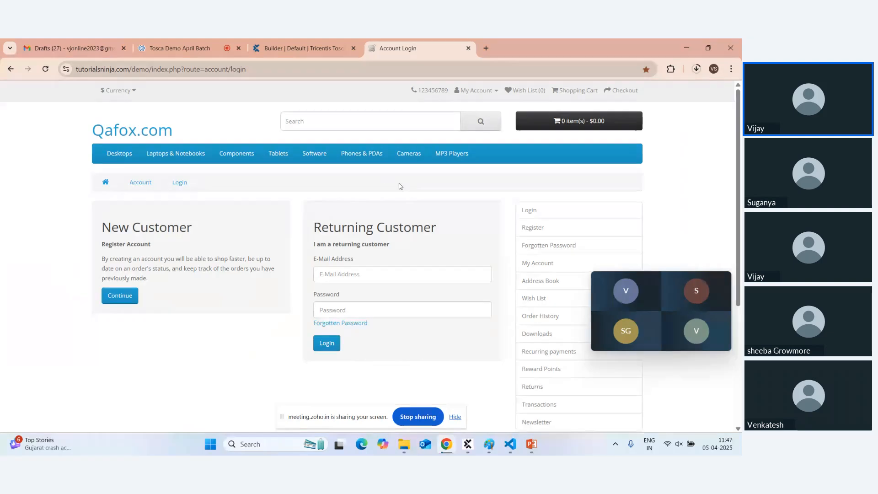
{"action": "left_click", "coordinate": [293, 48]}
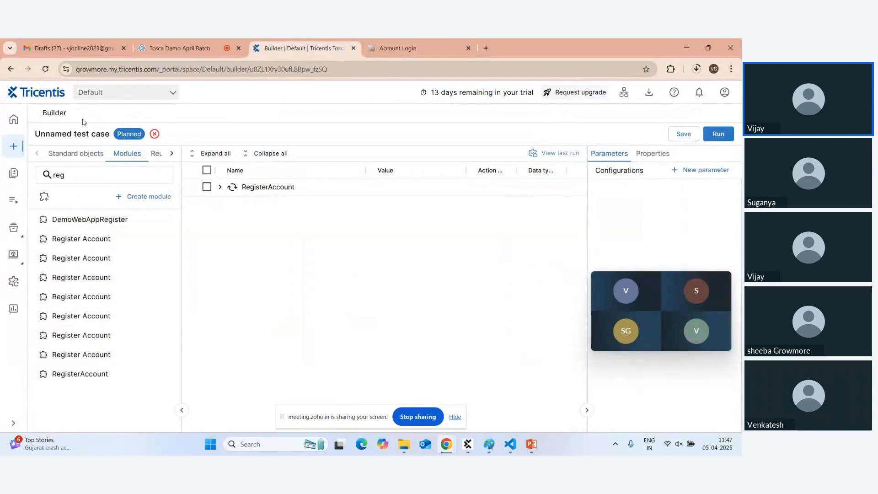
Start a new empty test case and rename it sampletest.
{"action": "left_click", "coordinate": [13, 146]}
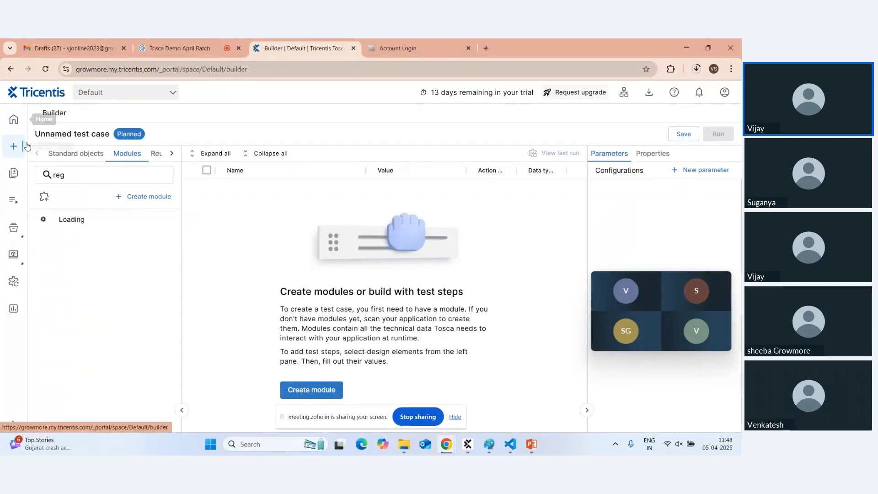
{"action": "left_click", "coordinate": [322, 390]}
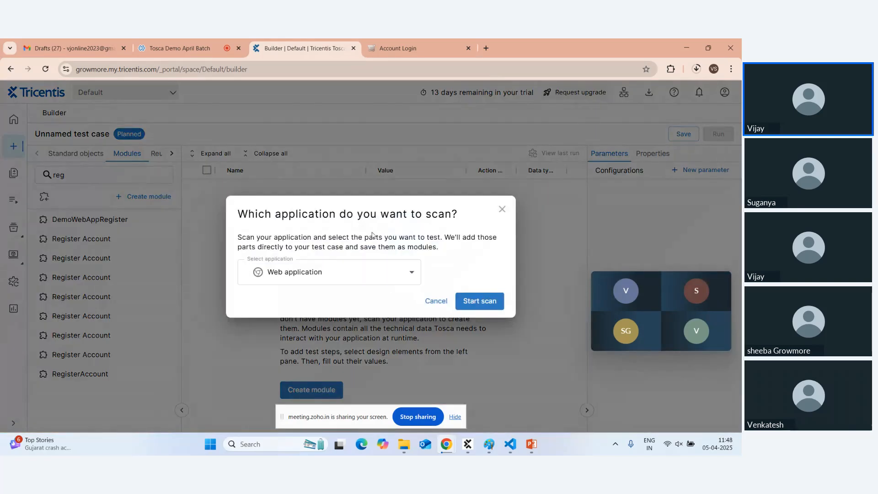
{"action": "left_click", "coordinate": [502, 209]}
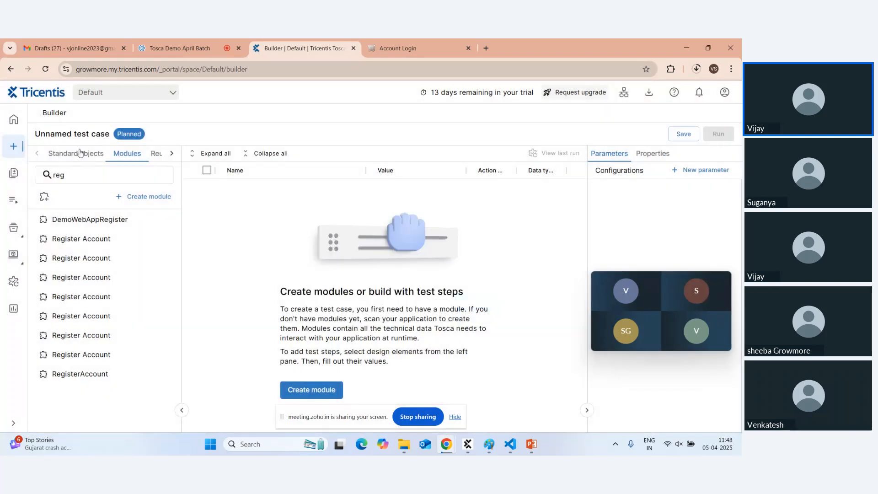
{"action": "left_click", "coordinate": [70, 134]}
{"action": "key", "text": "ctrl+a"}
{"action": "type", "text": "sa"}
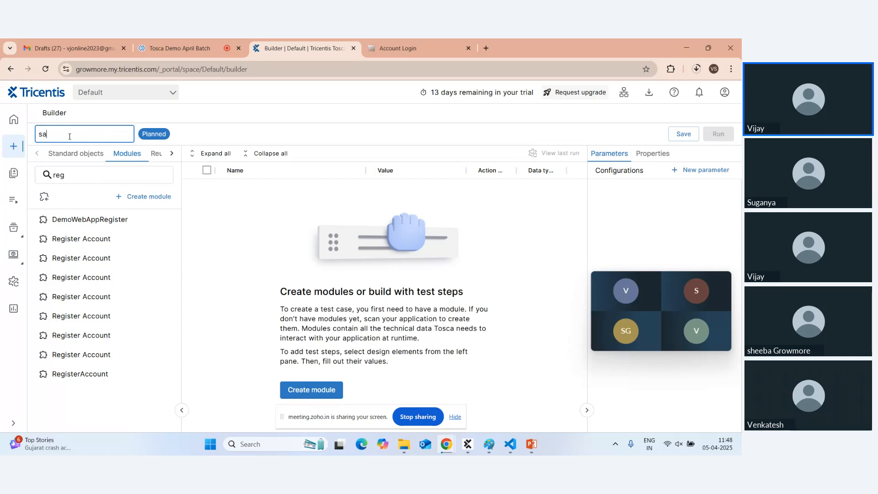
{"action": "type", "text": "mpletest"}
{"action": "key", "text": "Return"}
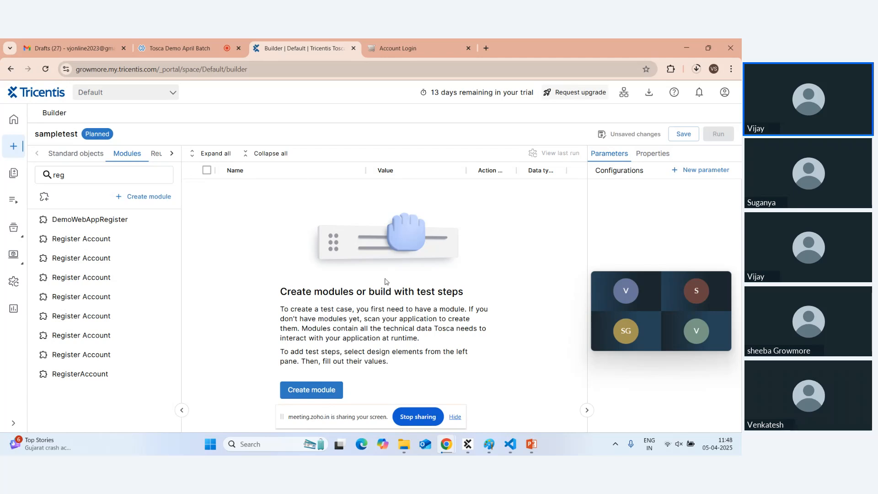
Create a new module by scanning the web application, with the Account Login page ready.
{"action": "left_click", "coordinate": [311, 390]}
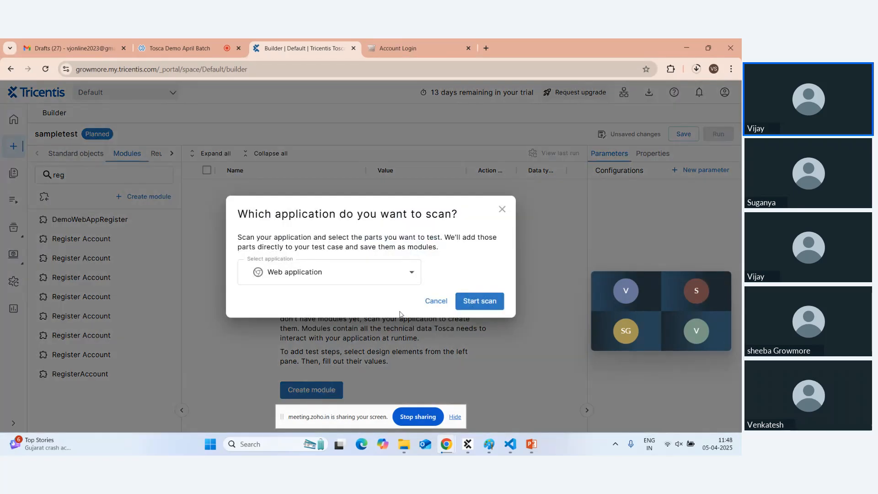
{"action": "left_click", "coordinate": [479, 302]}
{"action": "left_click", "coordinate": [389, 50]}
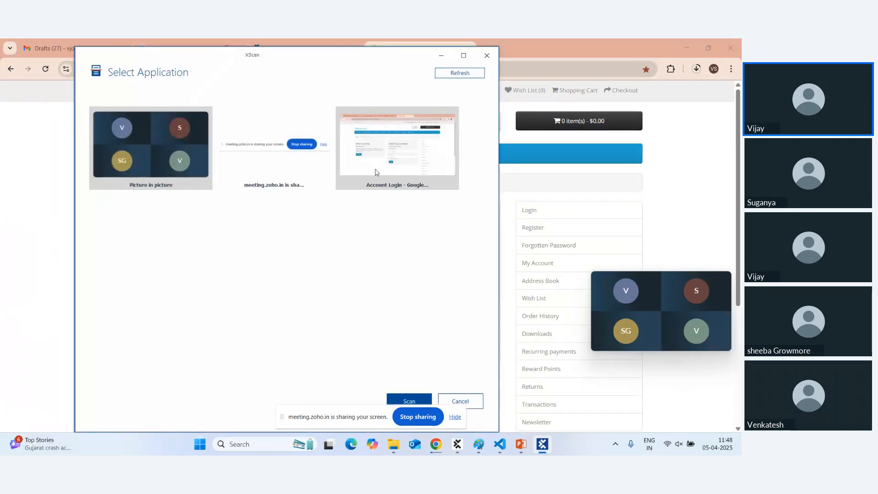
Scan the Account Login window and tick the $ Currency and contact link elements.
{"action": "left_click", "coordinate": [381, 166]}
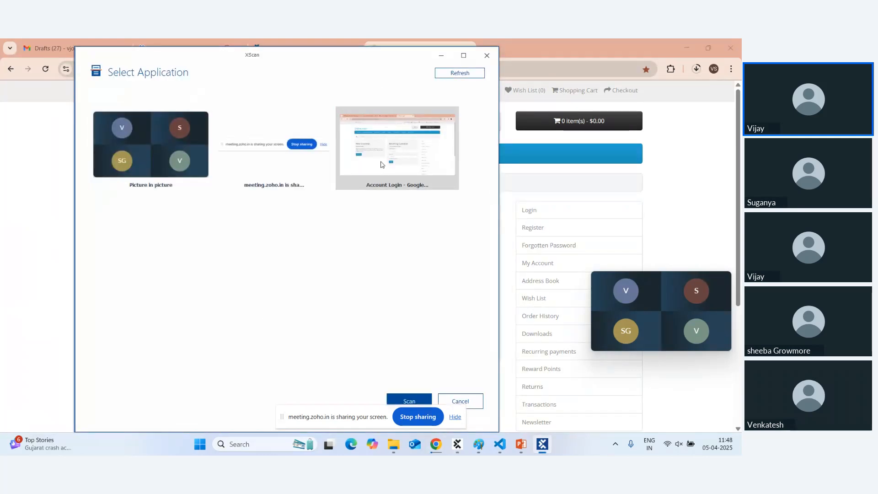
{"action": "left_click", "coordinate": [405, 401]}
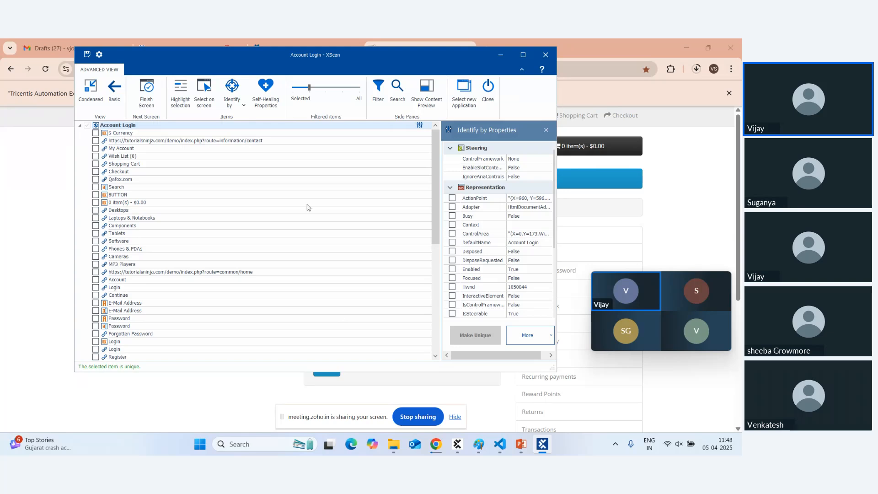
{"action": "left_click", "coordinate": [95, 133]}
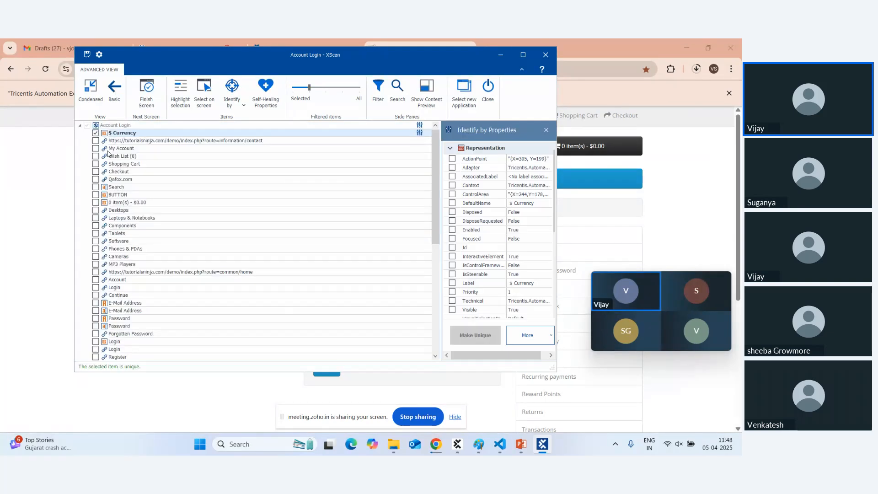
{"action": "left_click", "coordinate": [95, 140]}
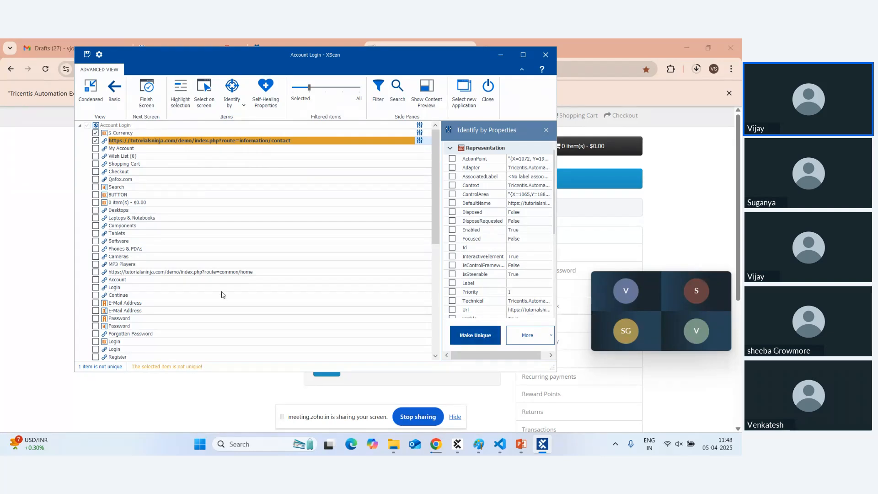
{"action": "scroll", "coordinate": [222, 295], "scroll_direction": "down", "scroll_amount": 4}
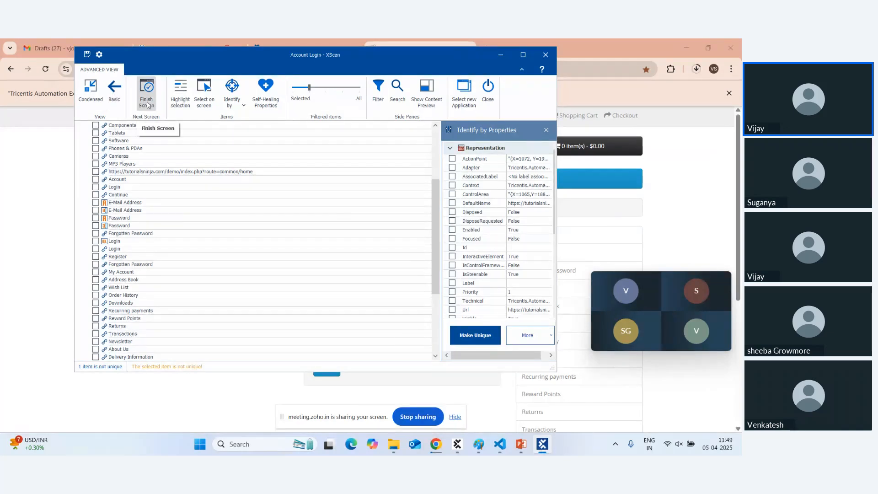
Add E-Mail Address, Password and Forgotten Password, drop the contact link, and finish the screen.
{"action": "left_click", "coordinate": [95, 203]}
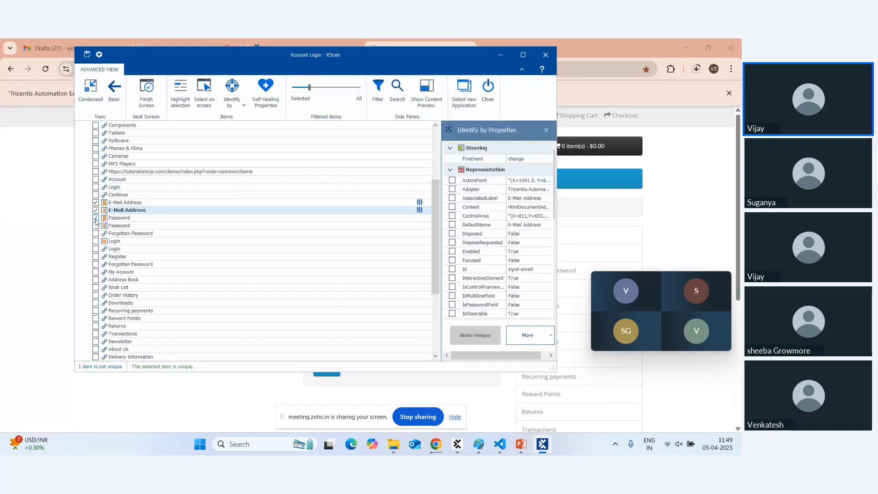
{"action": "left_click", "coordinate": [95, 218]}
{"action": "left_click", "coordinate": [95, 226]}
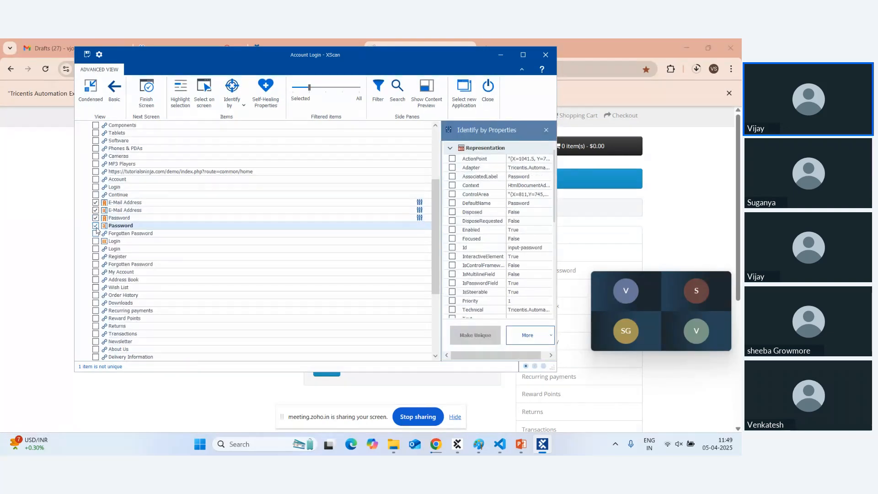
{"action": "left_click", "coordinate": [95, 234]}
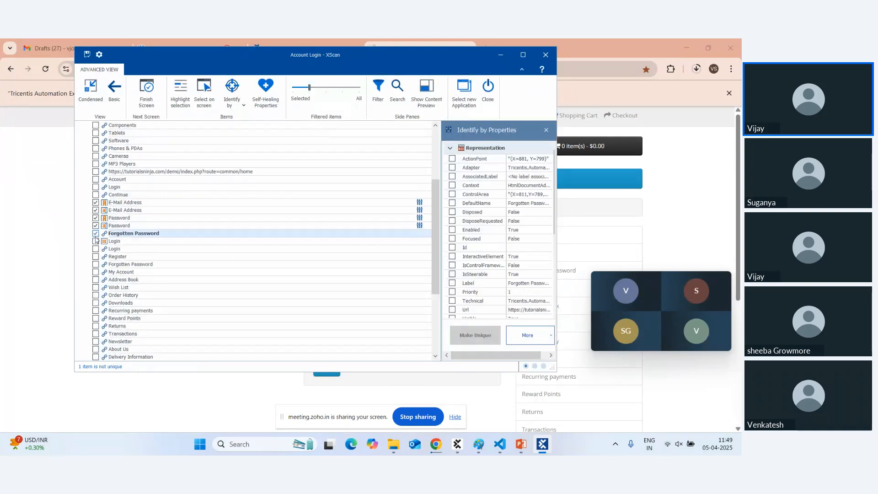
{"action": "scroll", "coordinate": [190, 182], "scroll_direction": "up", "scroll_amount": 4}
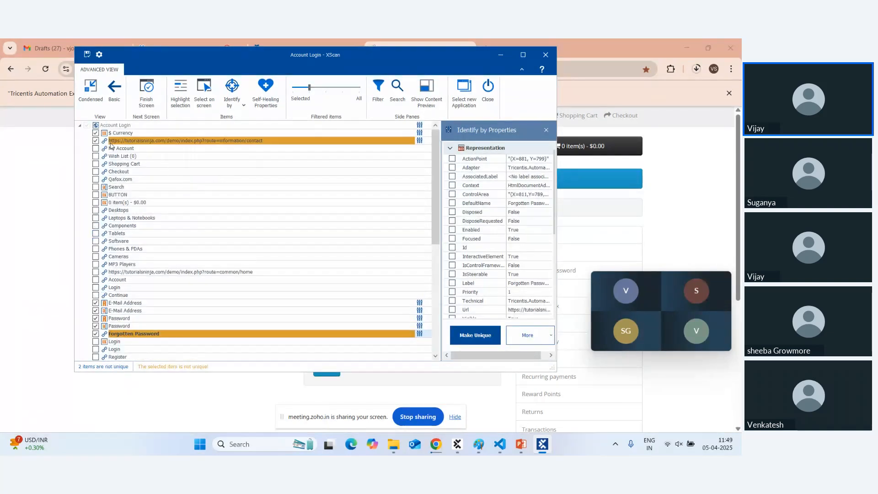
{"action": "left_click", "coordinate": [95, 140]}
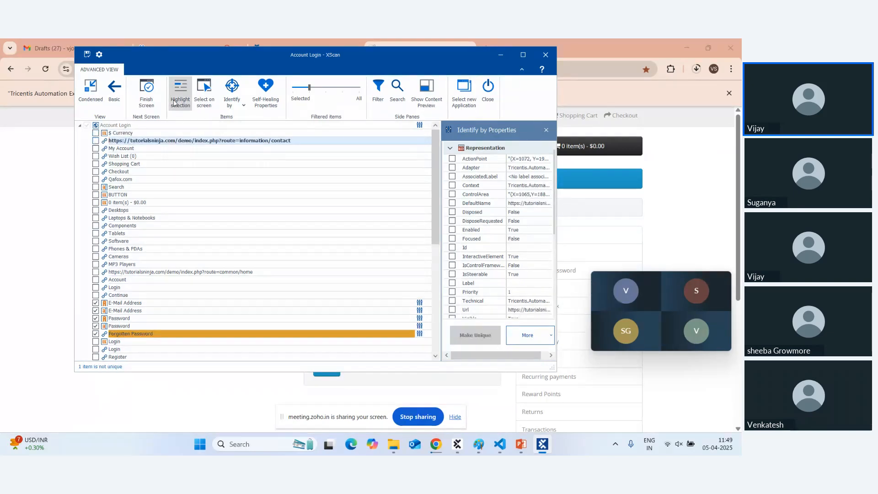
{"action": "left_click", "coordinate": [143, 103]}
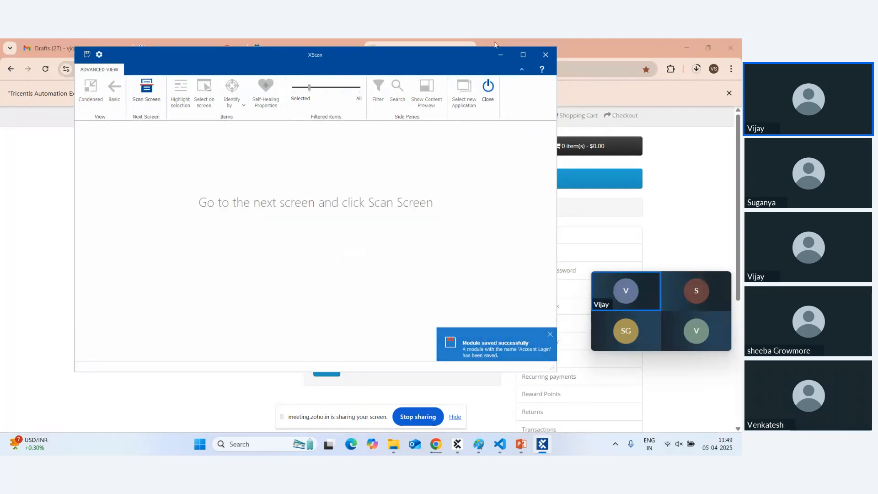
{"action": "left_click", "coordinate": [497, 53]}
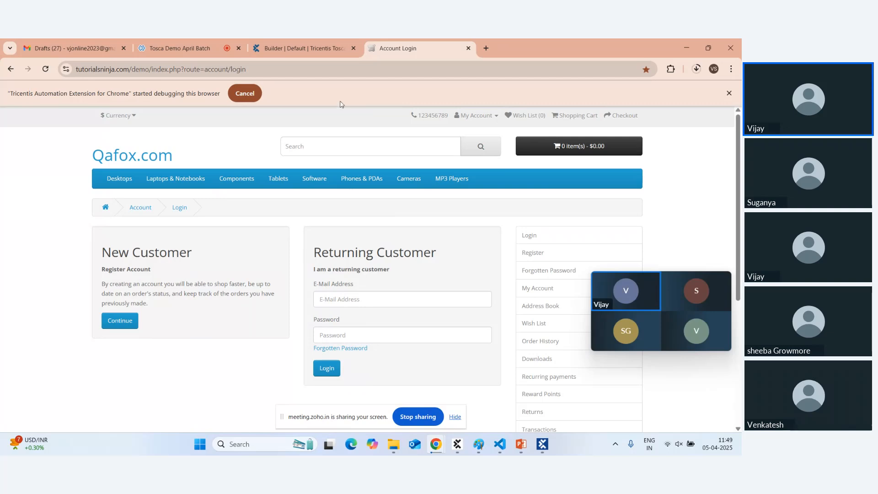
Save the sampletest changes and open ToscaDemo from the Test cases list.
{"action": "left_click", "coordinate": [302, 48]}
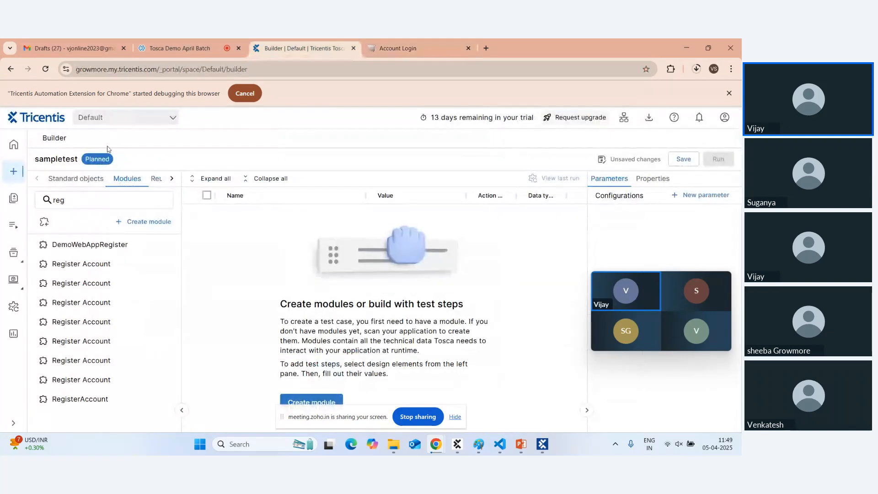
{"action": "left_click", "coordinate": [15, 201]}
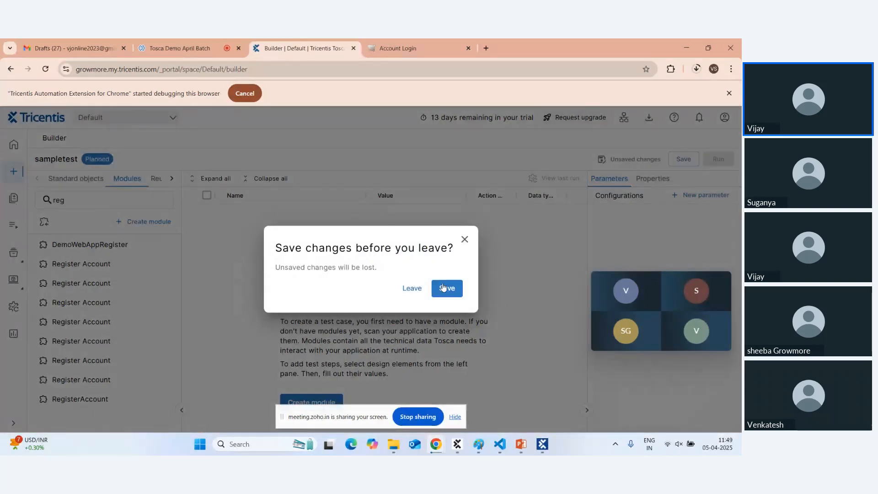
{"action": "left_click", "coordinate": [442, 287]}
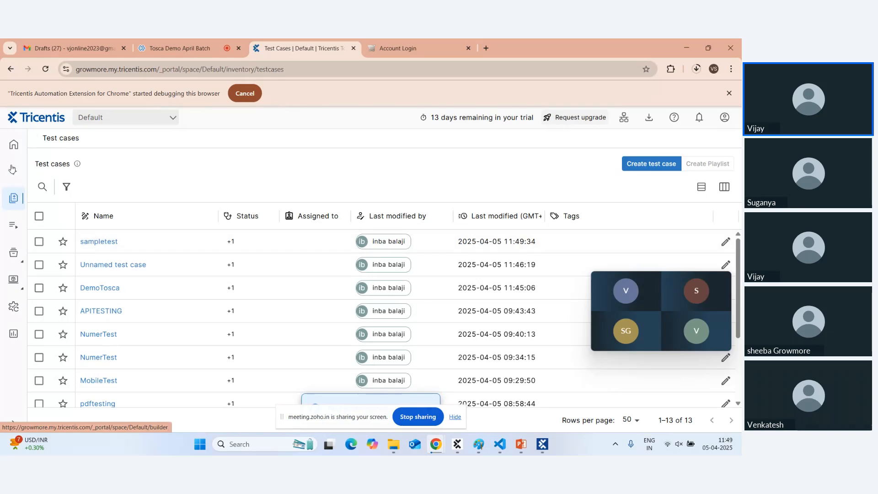
{"action": "left_click", "coordinate": [111, 241]}
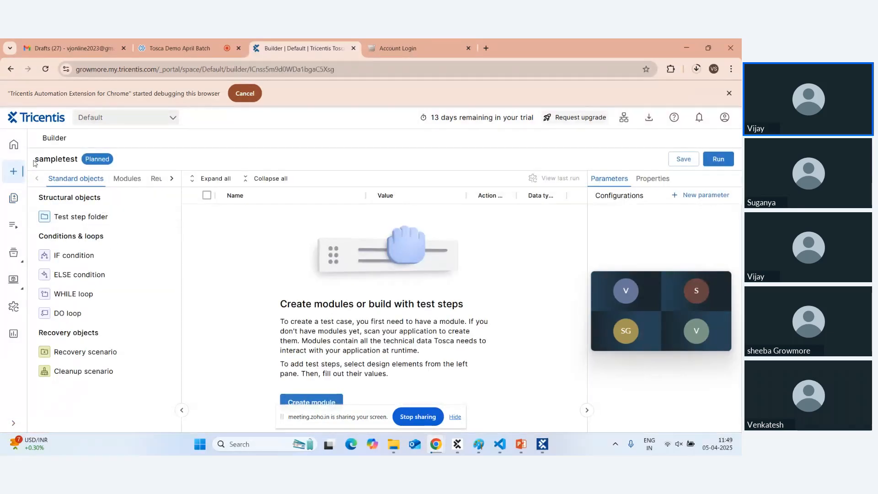
{"action": "left_click", "coordinate": [15, 198]}
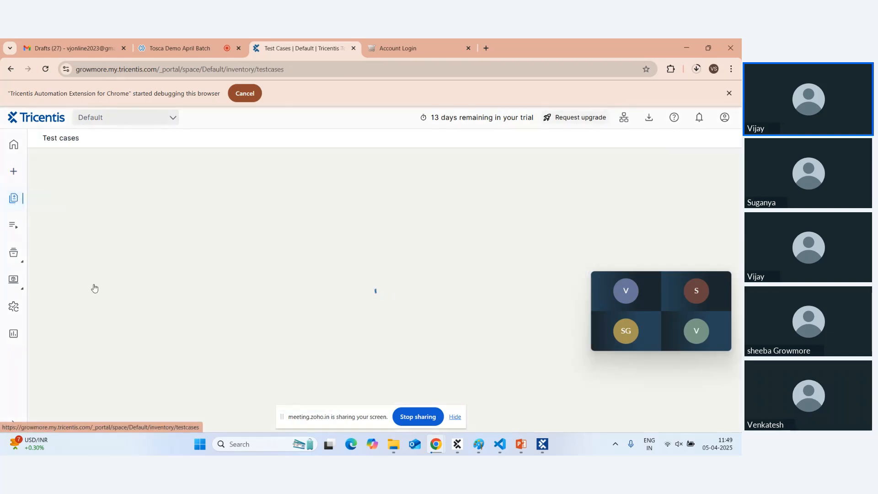
{"action": "scroll", "coordinate": [108, 337], "scroll_direction": "down", "scroll_amount": 2}
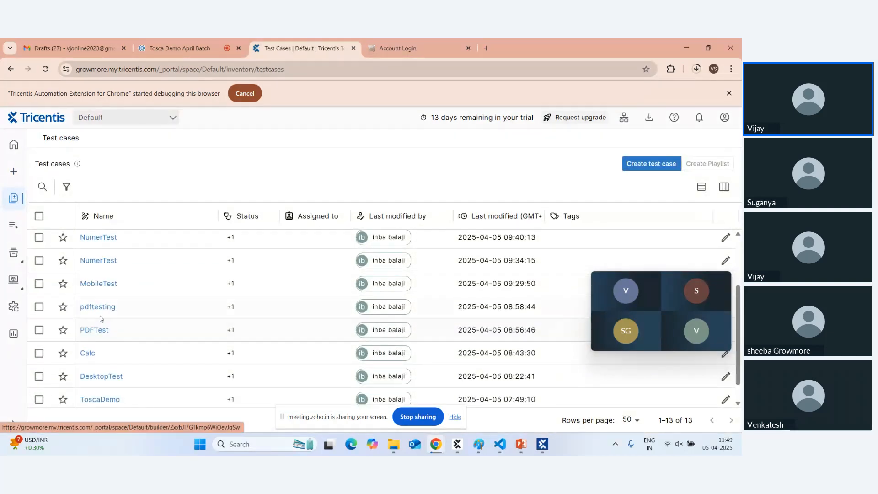
{"action": "left_click", "coordinate": [100, 401]}
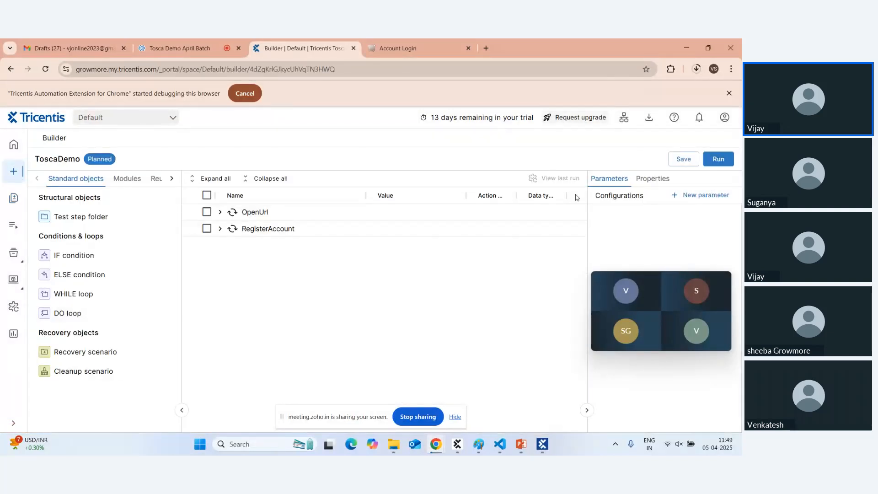
Run ToscaDemo and check the first name, last name, e-mail and telephone it filled in Edge.
{"action": "left_click", "coordinate": [717, 159]}
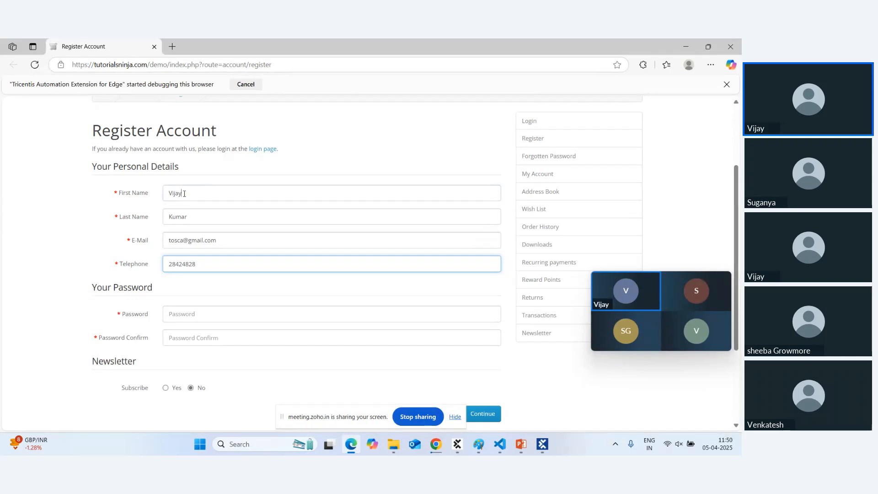
{"action": "left_click", "coordinate": [185, 193]}
{"action": "left_click", "coordinate": [192, 220]}
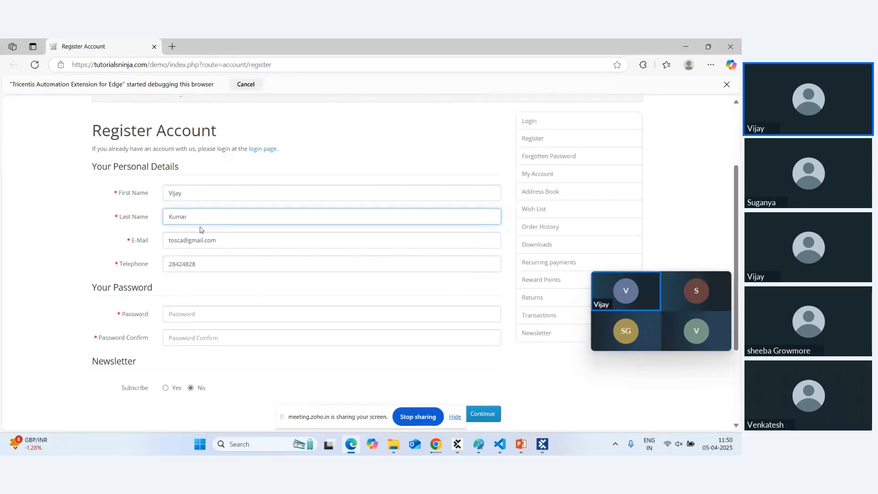
{"action": "left_click", "coordinate": [215, 241]}
{"action": "left_click", "coordinate": [213, 259]}
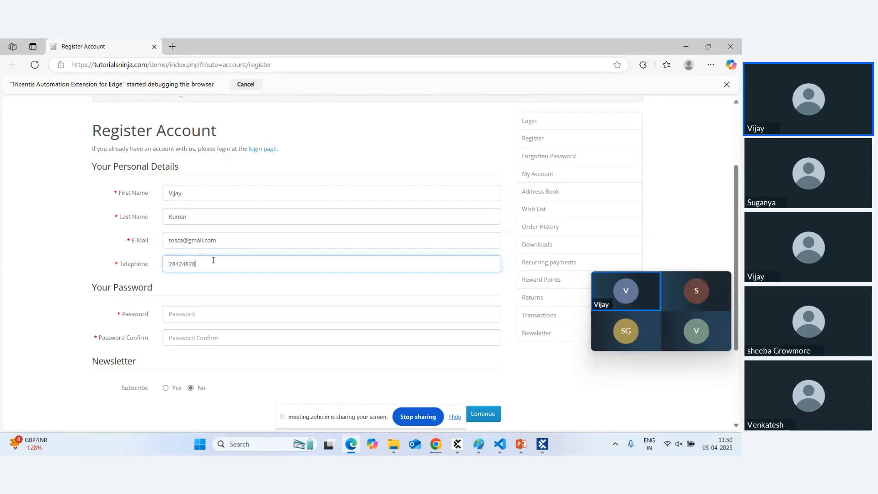
{"action": "key", "text": "alt+Tab"}
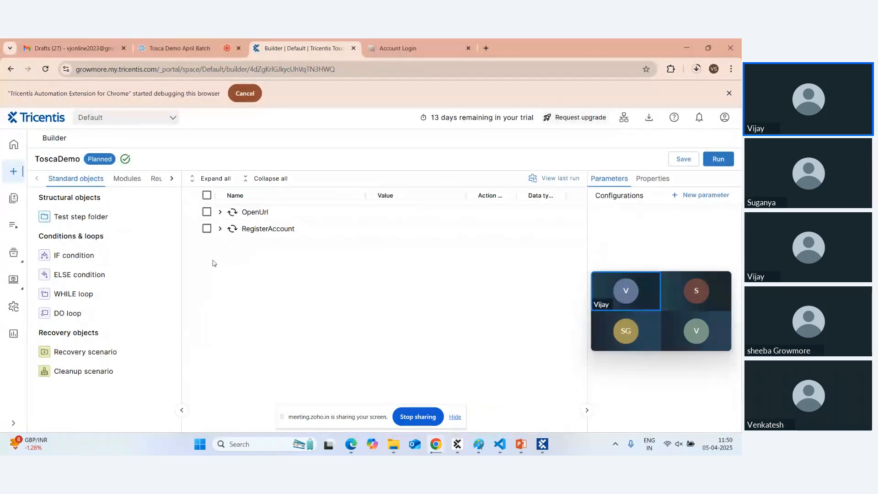
Add a second OpenUrl step from the module list, then delete it.
{"action": "left_click", "coordinate": [252, 216]}
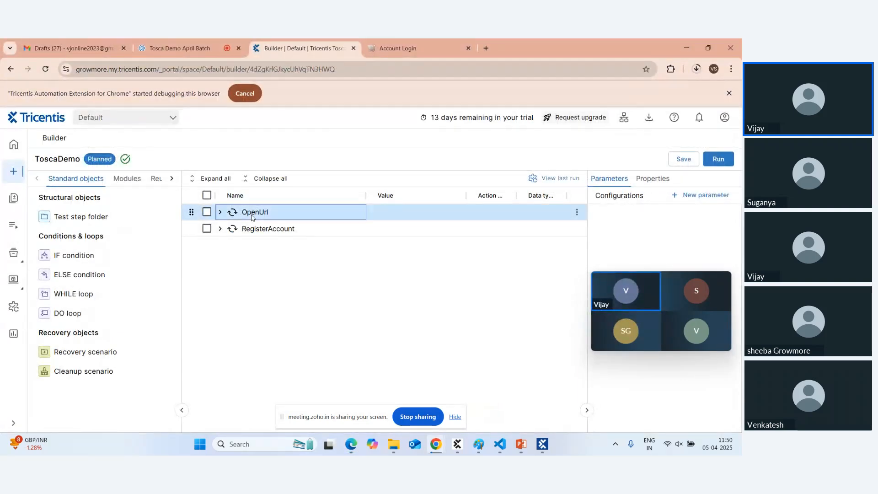
{"action": "left_click", "coordinate": [132, 179]}
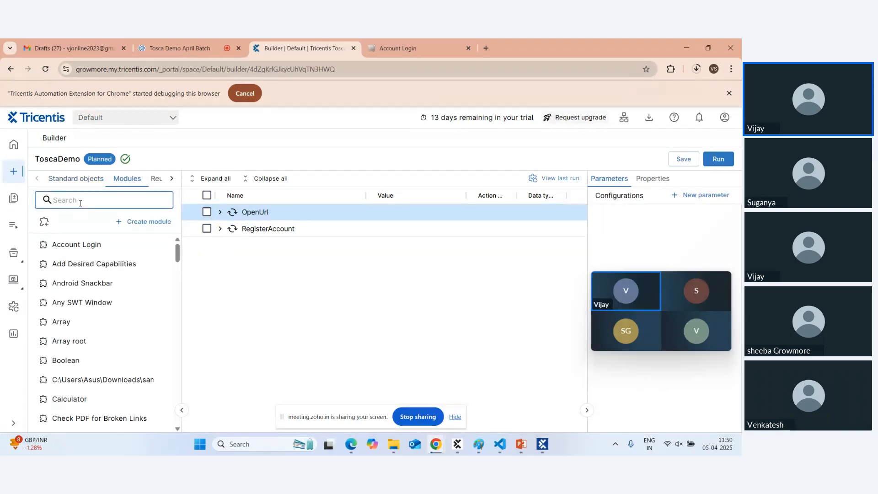
{"action": "type", "text": "ope"}
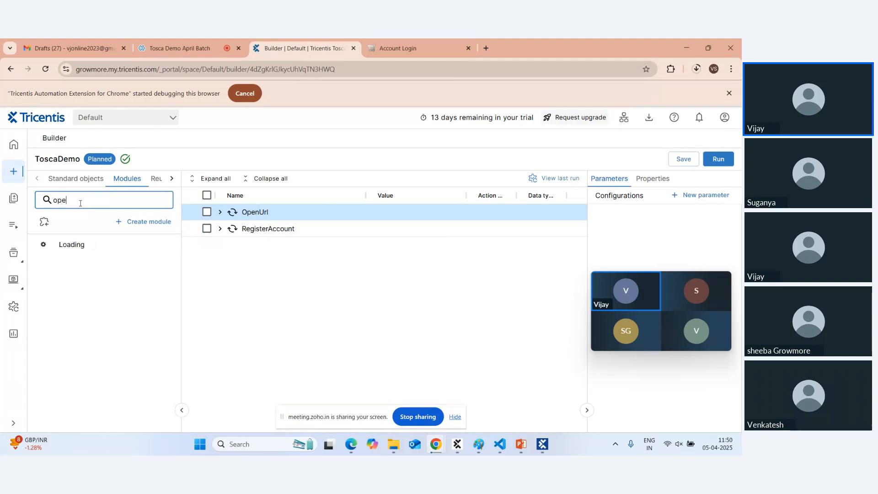
{"action": "type", "text": "nur"}
{"action": "left_click", "coordinate": [171, 246]}
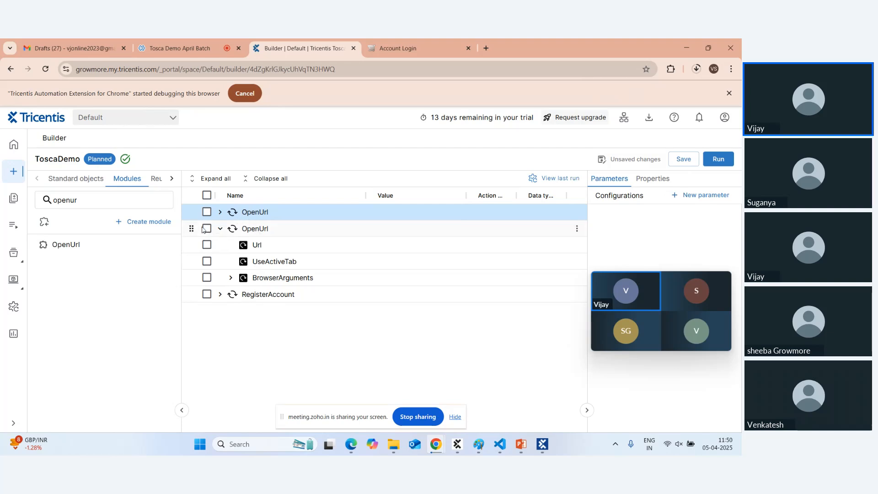
{"action": "left_click", "coordinate": [562, 236]}
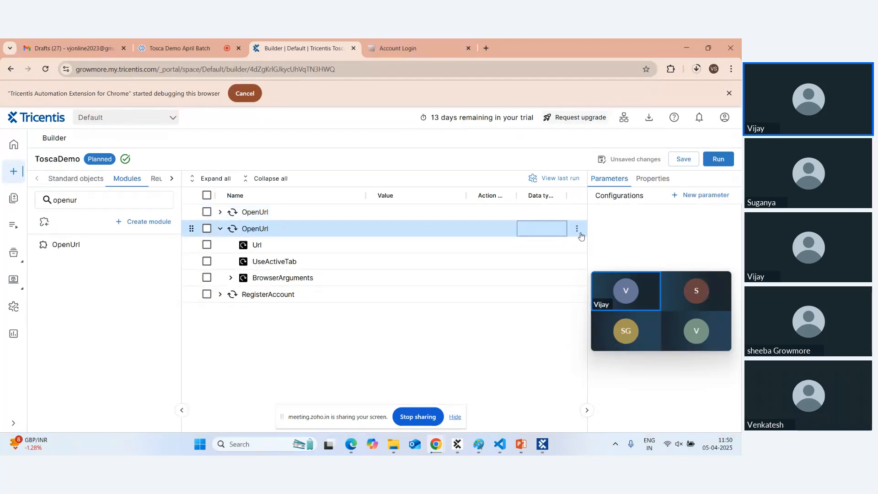
{"action": "left_click", "coordinate": [576, 228]}
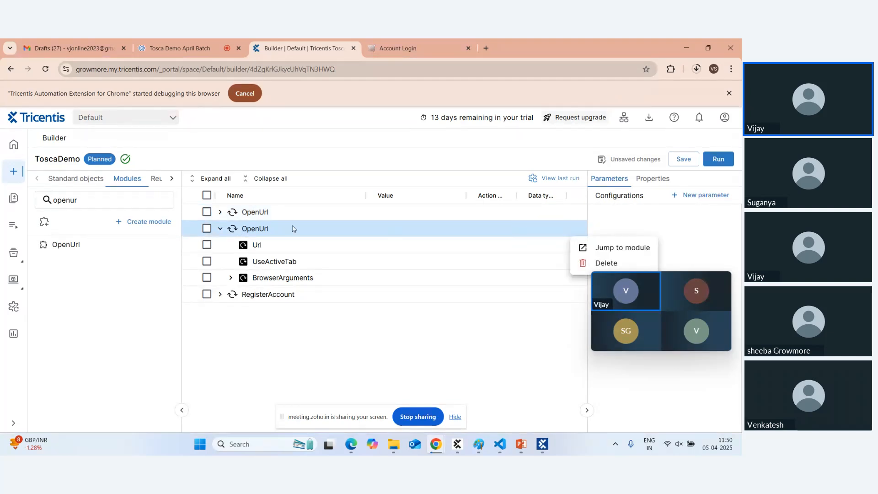
{"action": "left_click", "coordinate": [576, 262]}
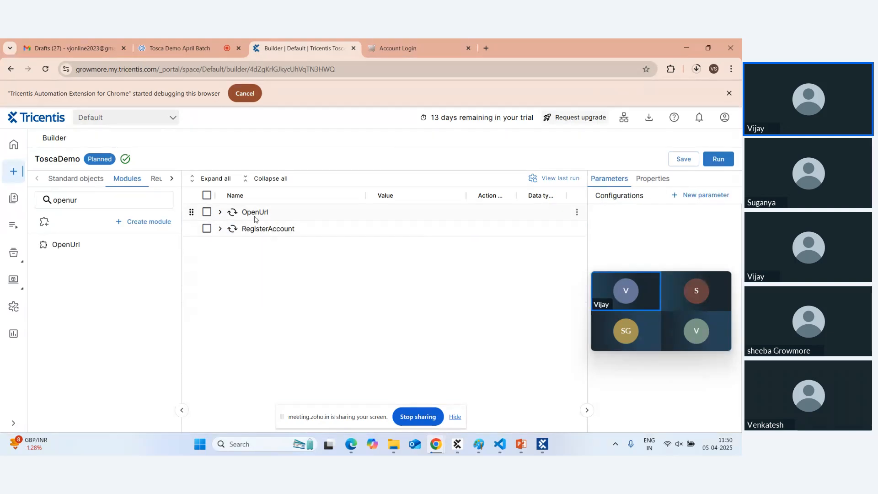
Expand the OpenUrl step to read its Url value, then show the Account Login tab.
{"action": "left_click", "coordinate": [219, 213]}
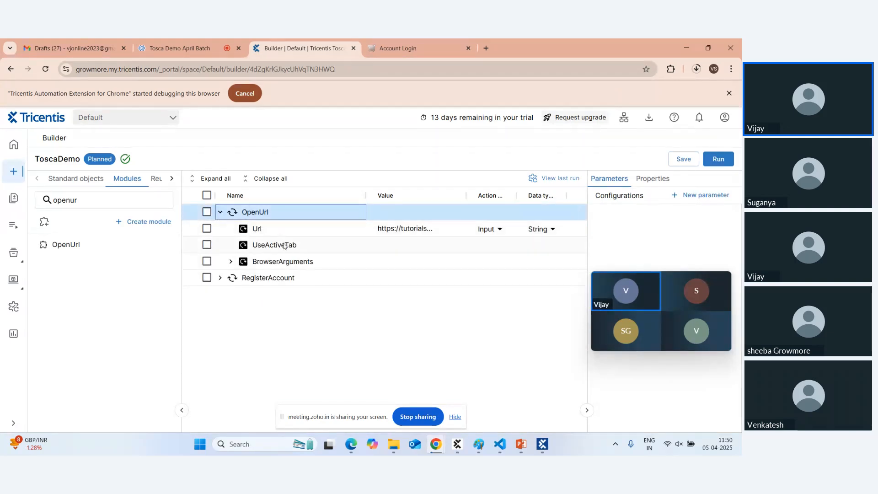
{"action": "left_click", "coordinate": [393, 231]}
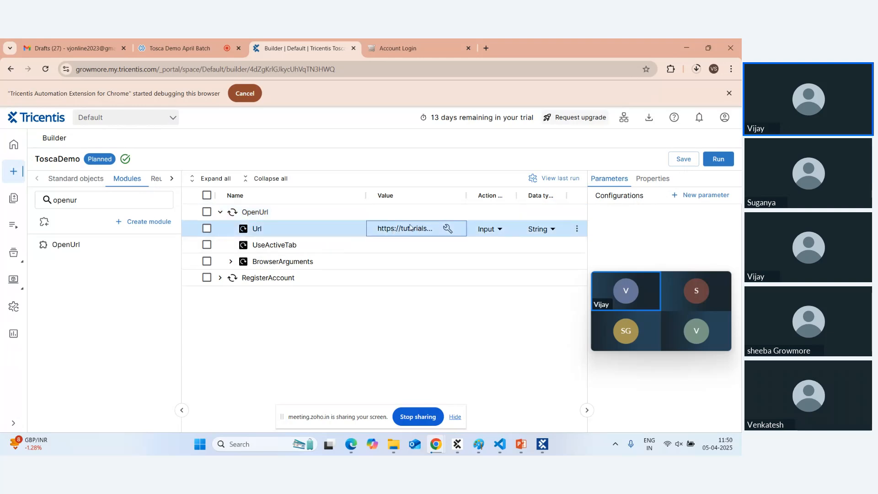
{"action": "left_click", "coordinate": [412, 227]}
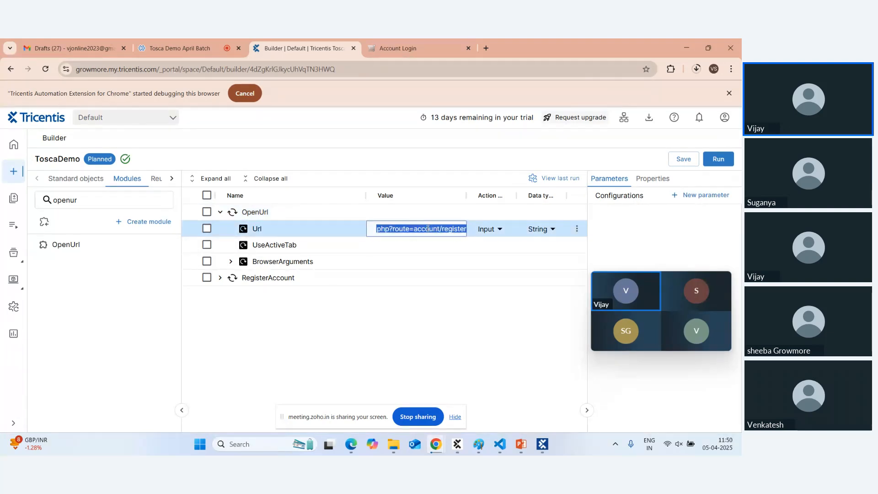
{"action": "left_click", "coordinate": [379, 48]}
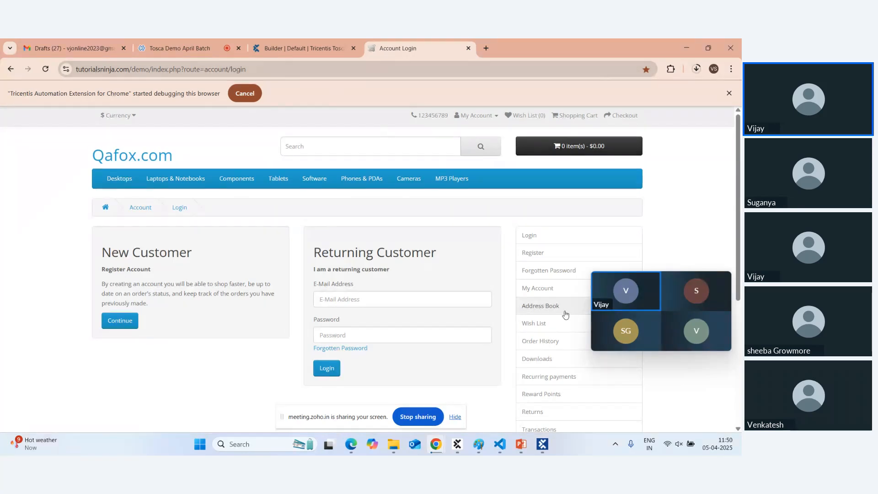
Open the Qafox Register Account page, then expand RegisterAccount in Builder to view its First Name, Last Name and E-Mail fields.
{"action": "left_click", "coordinate": [533, 254]}
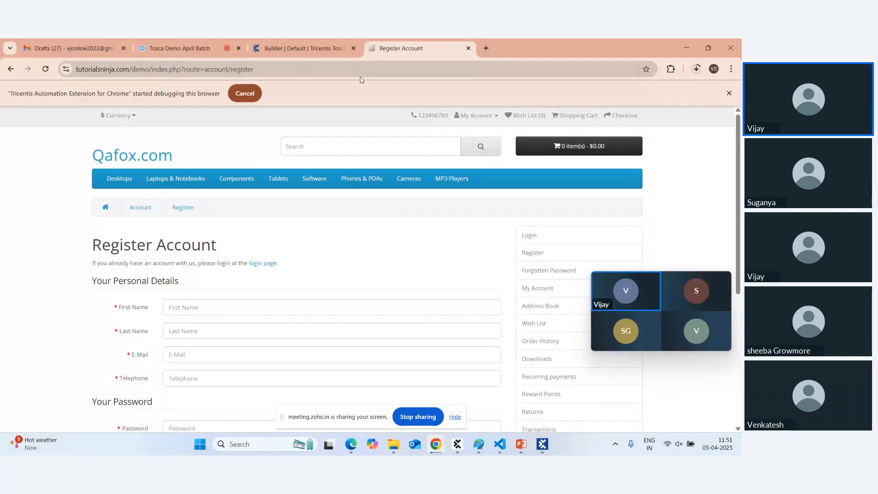
{"action": "left_click", "coordinate": [275, 50]}
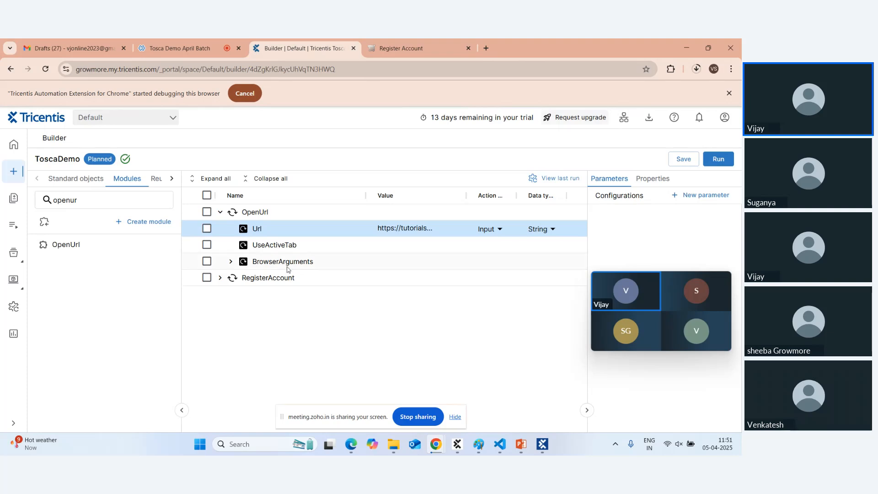
{"action": "left_click", "coordinate": [220, 278]}
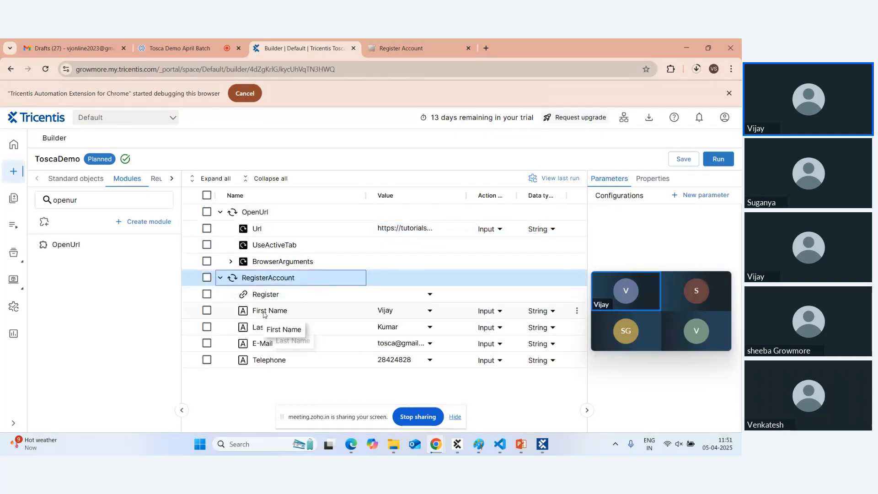
{"action": "left_click", "coordinate": [288, 313]}
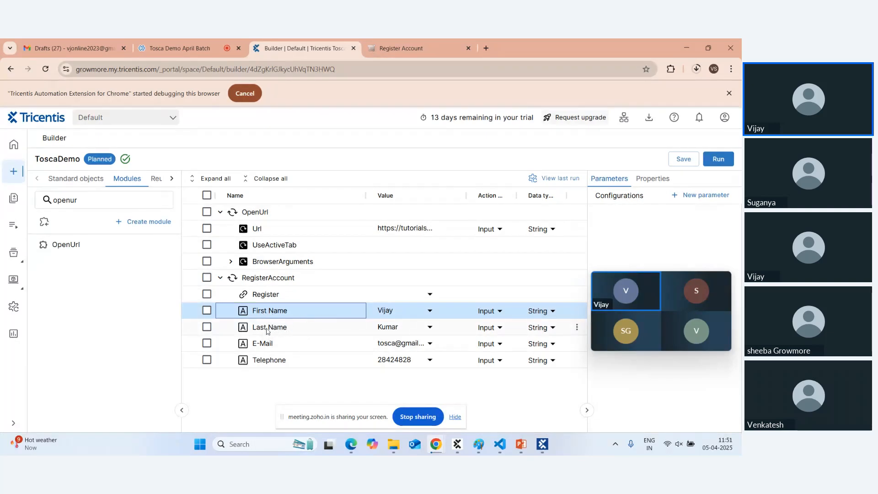
{"action": "left_click", "coordinate": [268, 329]}
{"action": "left_click", "coordinate": [269, 346]}
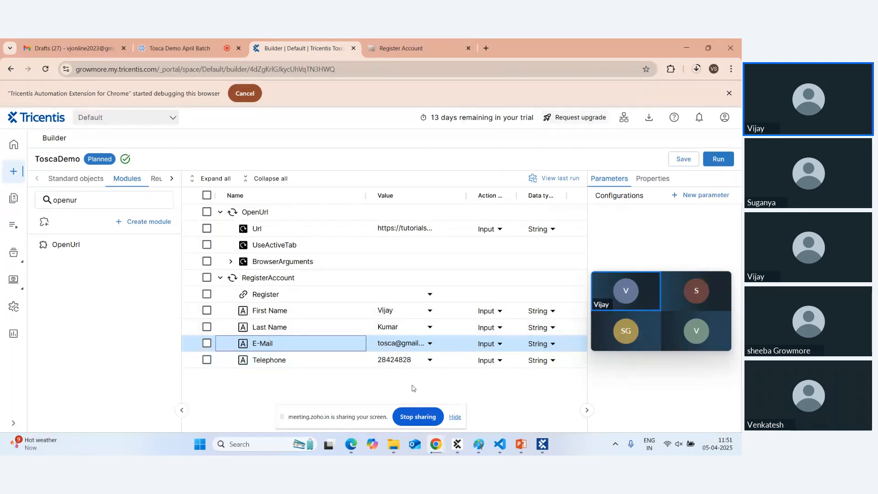
{"action": "mouse_move", "coordinate": [543, 450]}
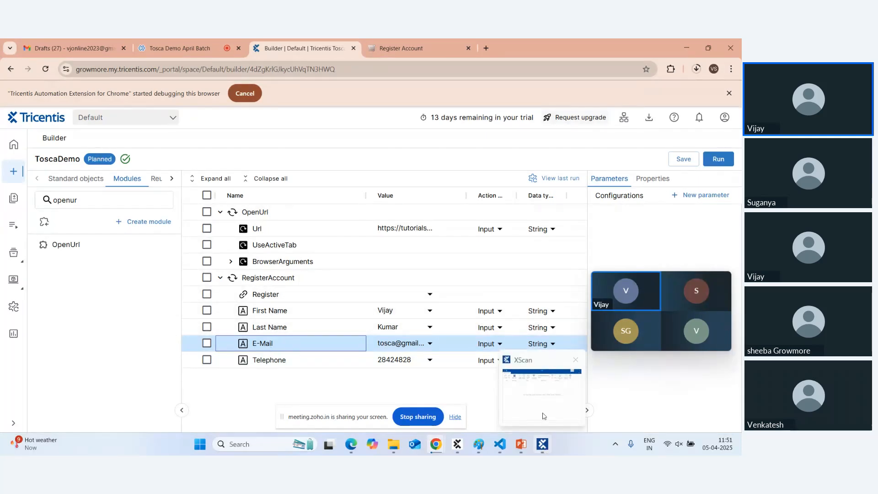
{"action": "mouse_move", "coordinate": [538, 406]}
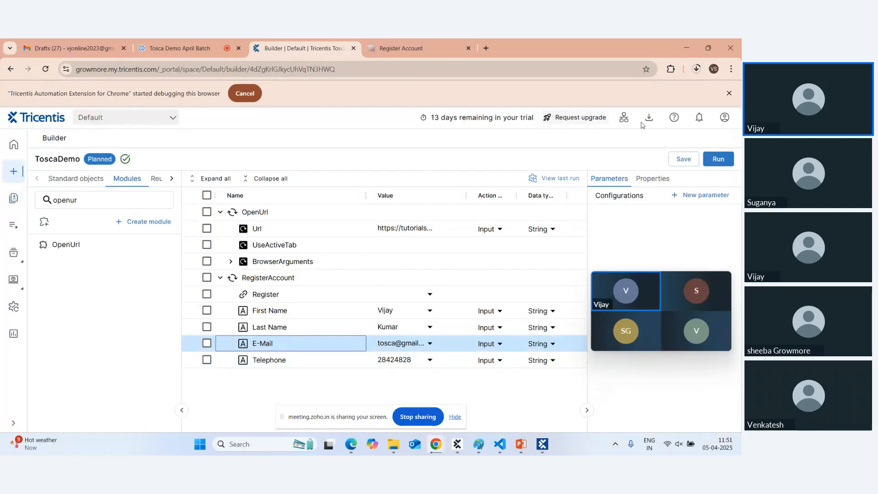
Set First Name to ttt and Last Name to gfdgd, save ToscaDemo, and run it.
{"action": "left_click", "coordinate": [389, 312]}
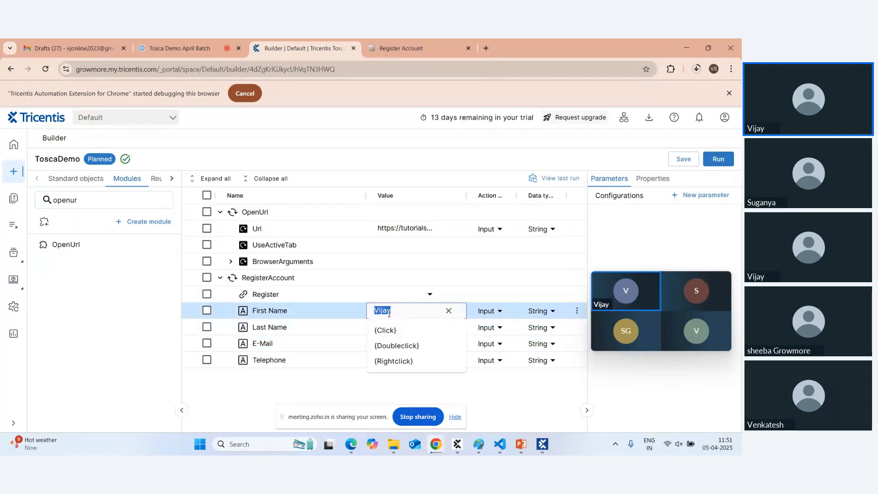
{"action": "type", "text": "ttt"}
{"action": "left_click", "coordinate": [389, 326]}
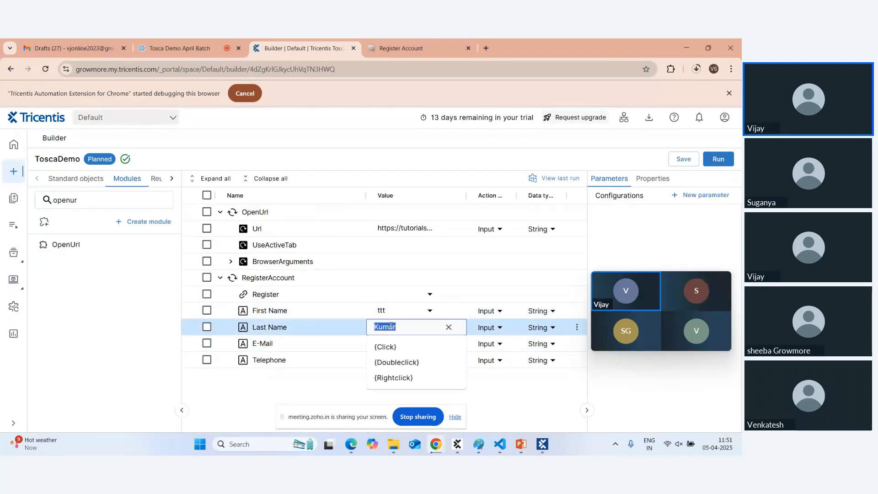
{"action": "type", "text": "gfdgd"}
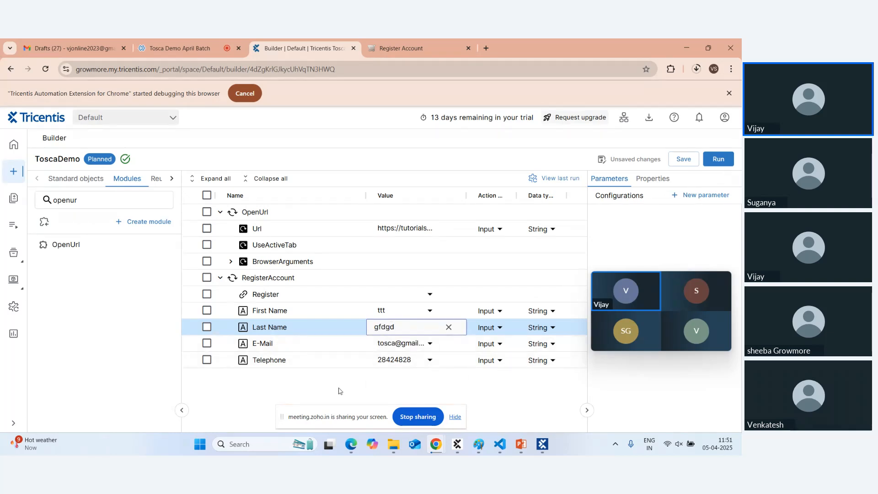
{"action": "left_click", "coordinate": [340, 390]}
{"action": "left_click", "coordinate": [684, 163]}
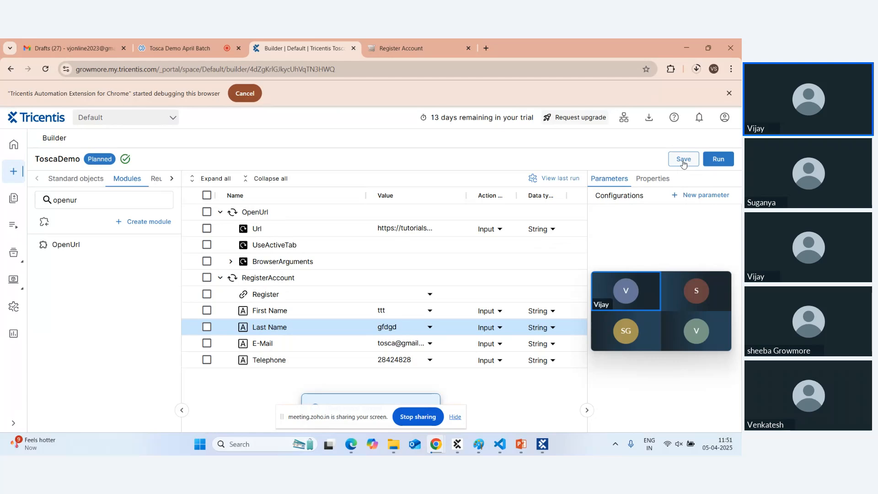
{"action": "left_click", "coordinate": [718, 161]}
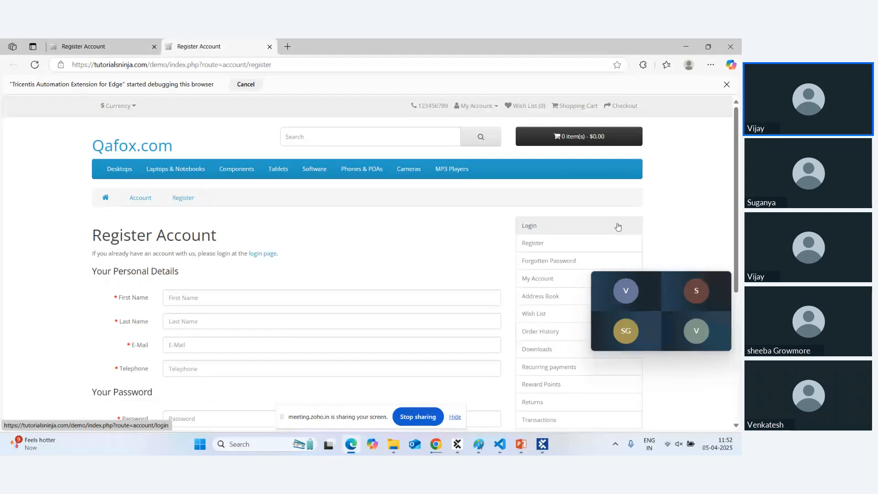
Return to the Tosca Builder page in Chrome and close the Edge Register Account window.
{"action": "mouse_move", "coordinate": [621, 281]}
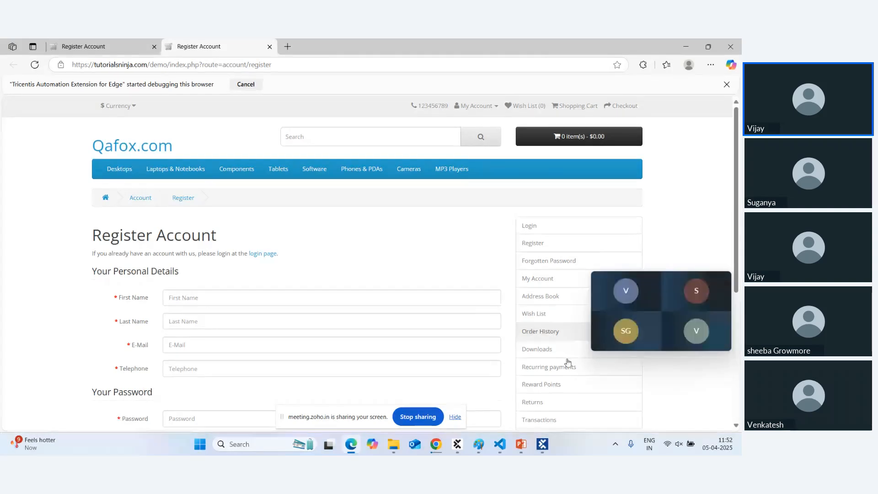
{"action": "mouse_move", "coordinate": [434, 449]}
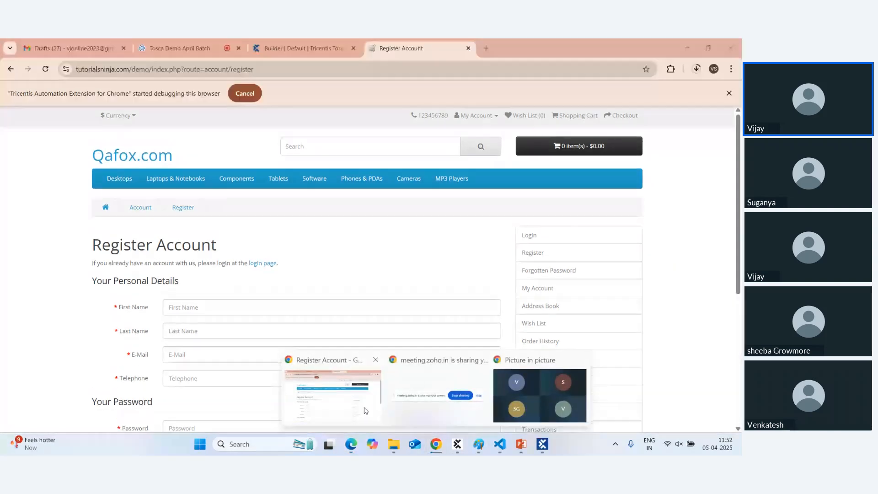
{"action": "left_click", "coordinate": [354, 386]}
{"action": "left_click", "coordinate": [301, 48]}
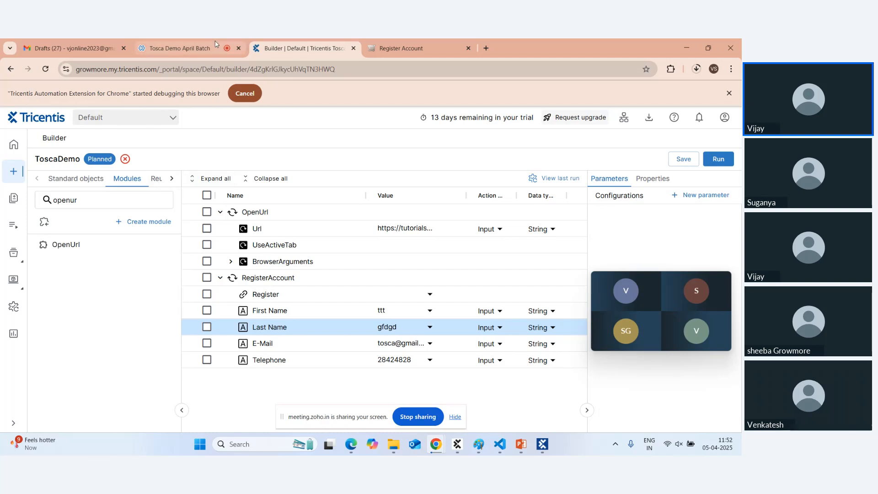
{"action": "left_click", "coordinate": [351, 446]}
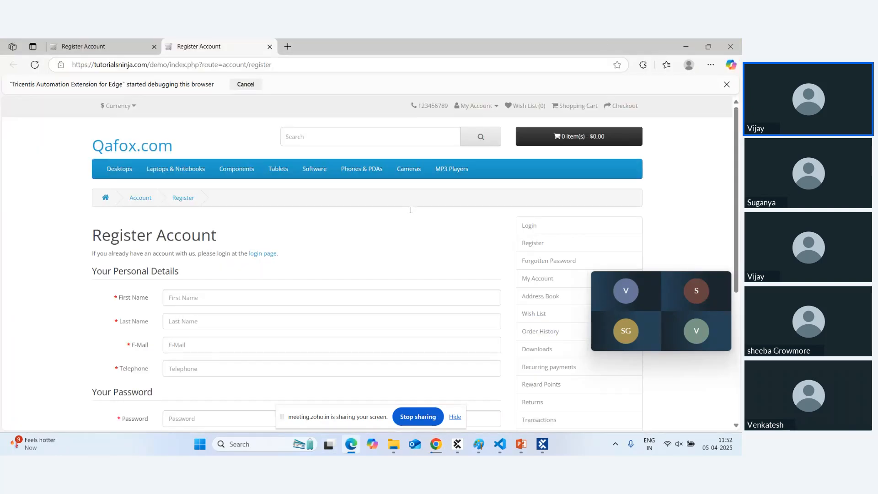
{"action": "left_click", "coordinate": [730, 48]}
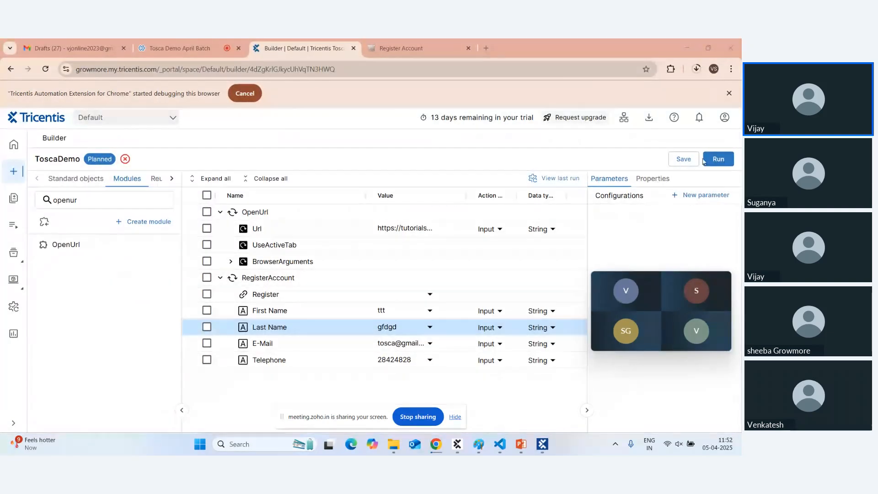
Run ToscaDemo again, check the registration page, and come back to the Builder.
{"action": "left_click", "coordinate": [725, 159]}
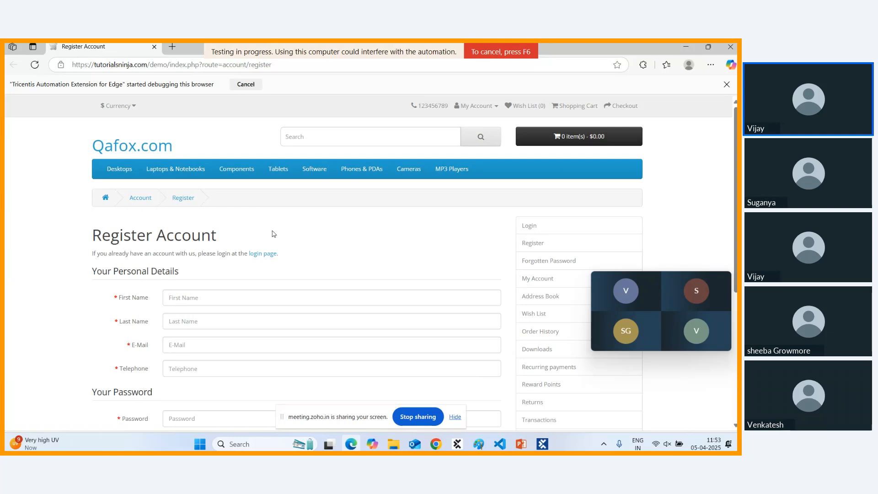
{"action": "left_click", "coordinate": [498, 447]}
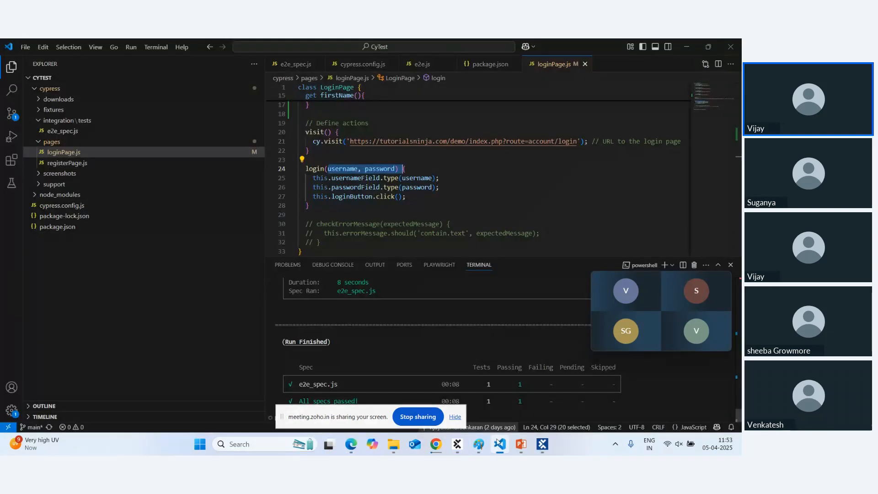
{"action": "left_click", "coordinate": [509, 447]}
{"action": "mouse_move", "coordinate": [432, 443]}
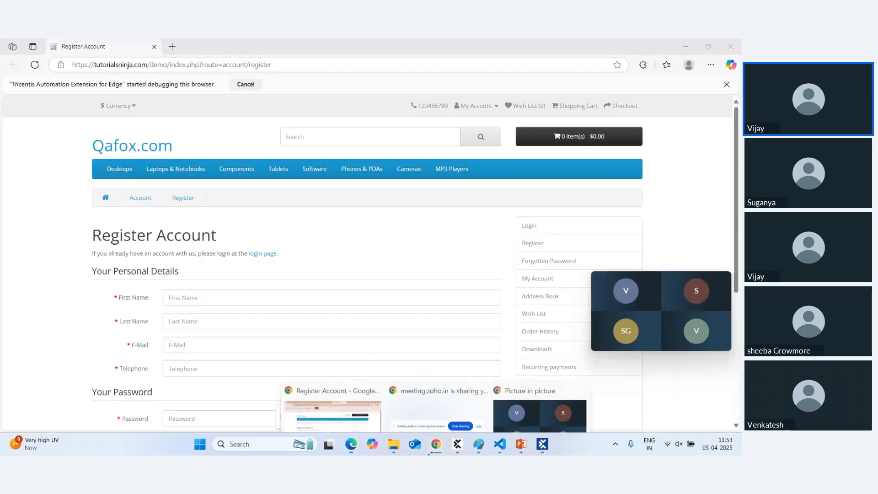
{"action": "left_click", "coordinate": [350, 396]}
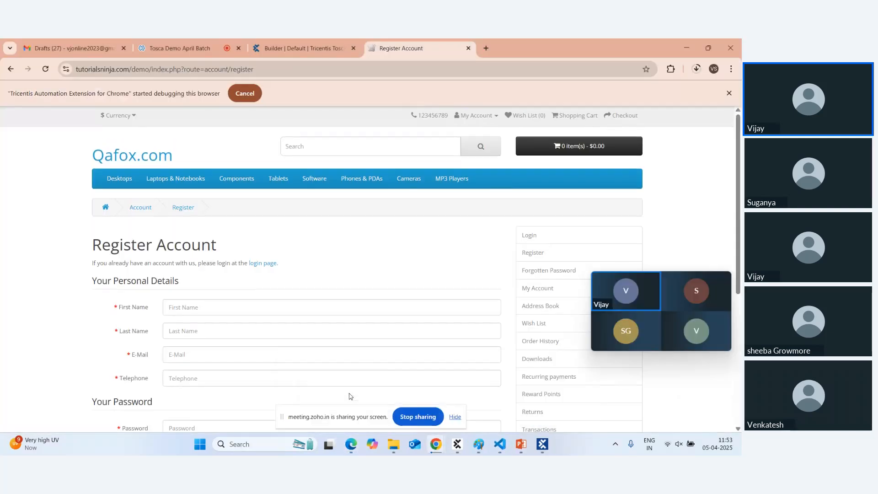
{"action": "left_click", "coordinate": [288, 50]}
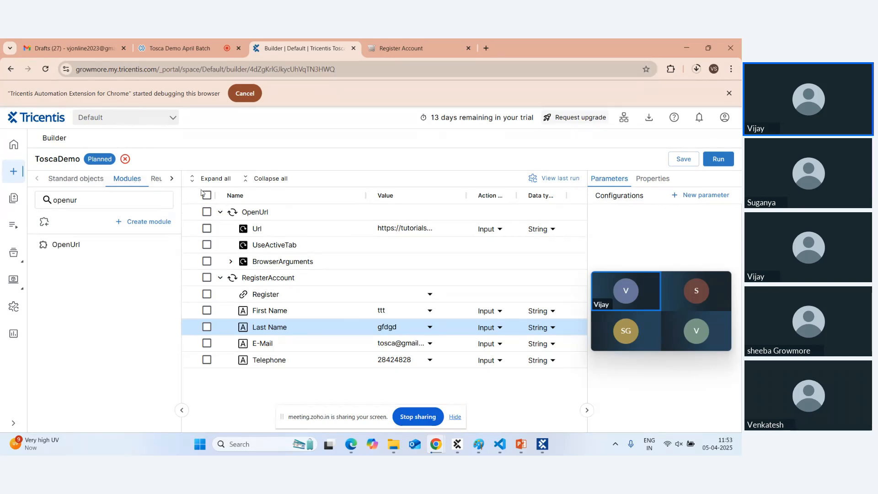
{"action": "left_click", "coordinate": [404, 47]}
{"action": "left_click", "coordinate": [305, 49]}
Run all ToscaDemo steps to open the registration page, then return to the builder.
{"action": "left_click", "coordinate": [206, 195]}
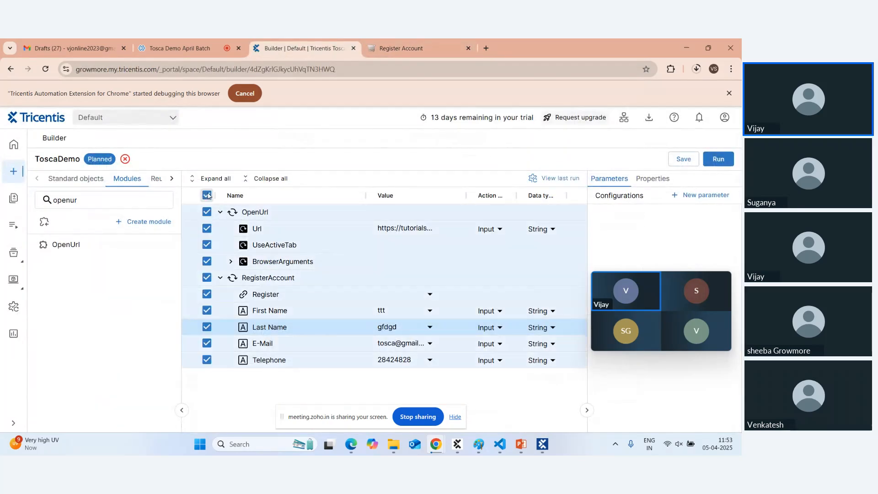
{"action": "left_click", "coordinate": [712, 165]}
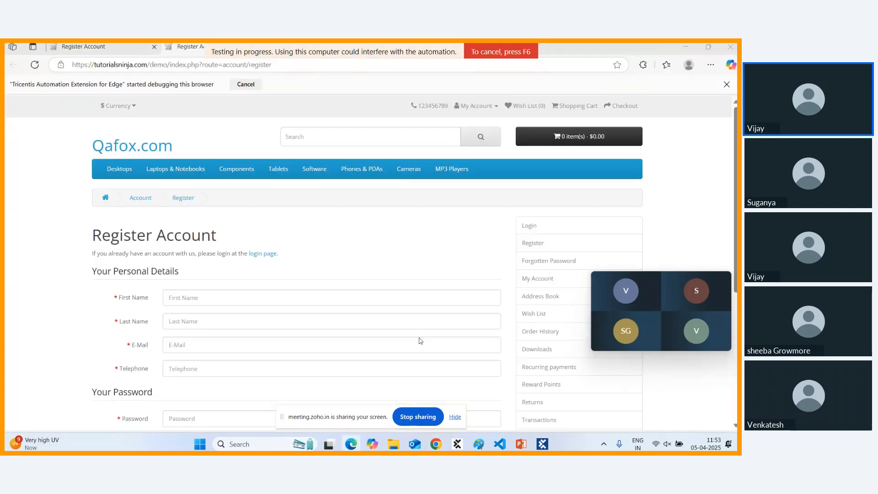
{"action": "left_click", "coordinate": [159, 52]}
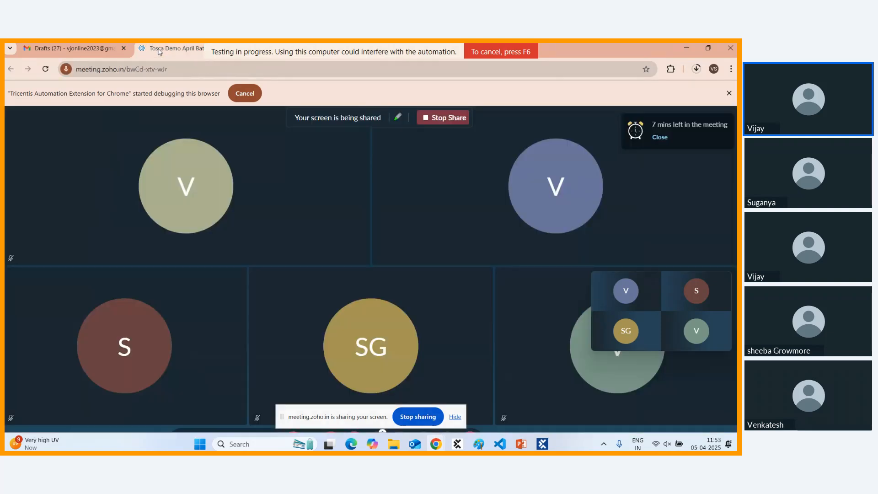
{"action": "left_click", "coordinate": [311, 54]}
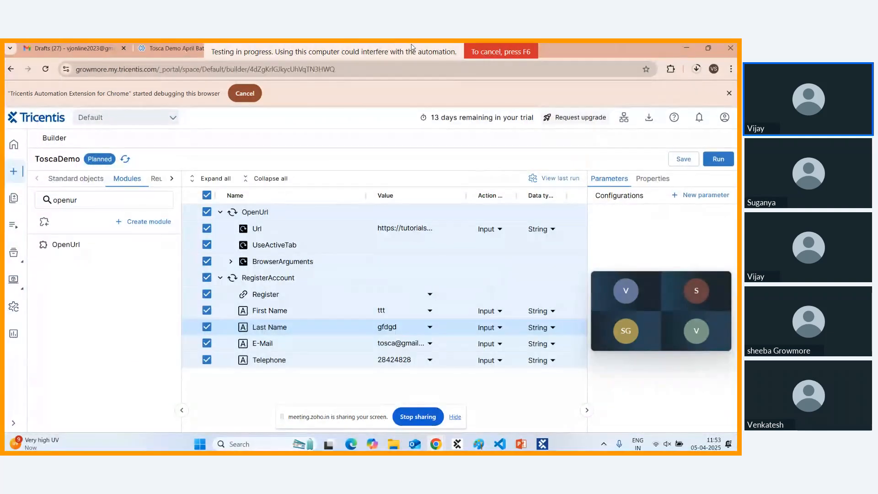
{"action": "left_click_drag", "start_coordinate": [659, 277], "coordinate": [668, 434]}
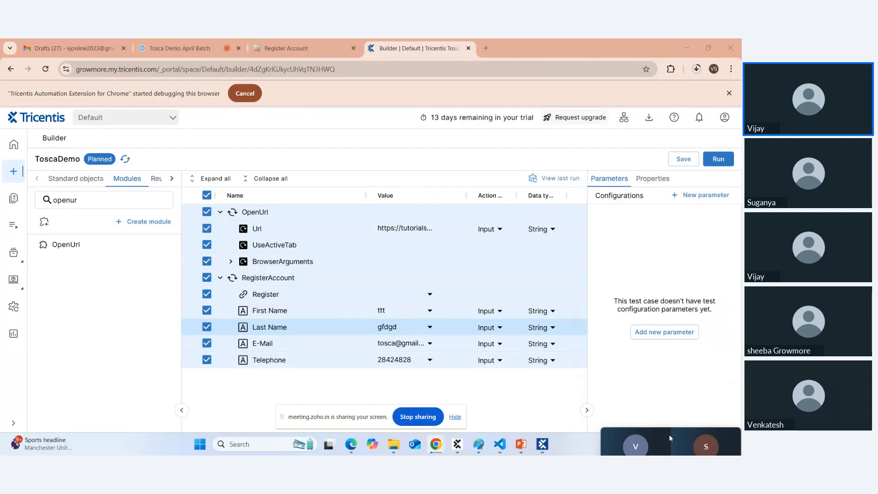
Add a Browser parameter set to Chrome, close the Register Account tab, and save ToscaDemo.
{"action": "left_click", "coordinate": [661, 337]}
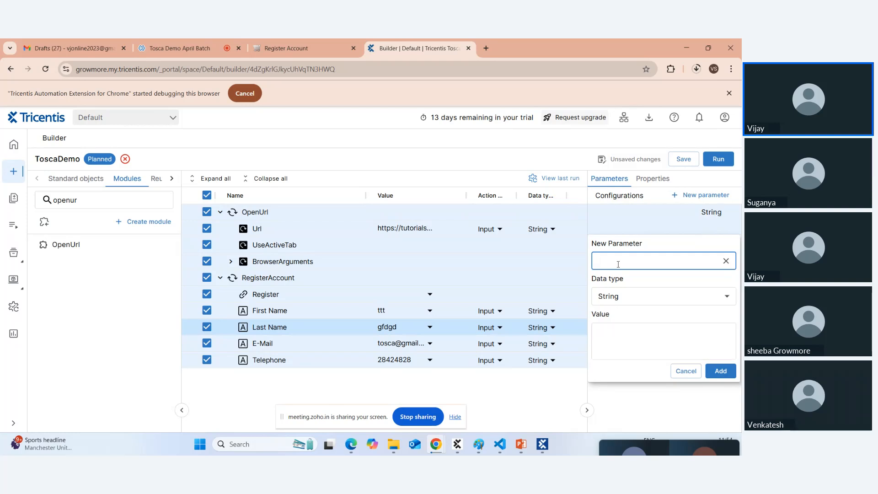
{"action": "type", "text": "Bros"}
{"action": "key", "text": "BackSpace"}
{"action": "left_click", "coordinate": [623, 280]}
{"action": "left_click", "coordinate": [617, 327]}
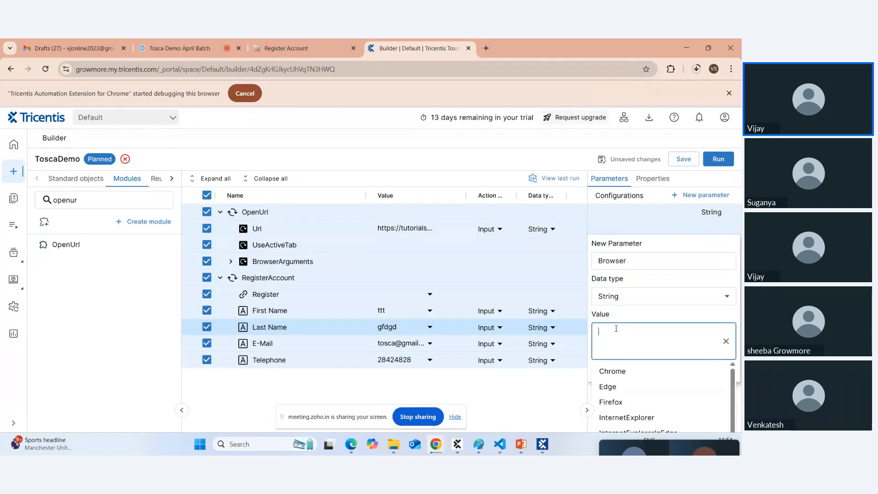
{"action": "left_click", "coordinate": [610, 372]}
{"action": "left_click", "coordinate": [721, 371]}
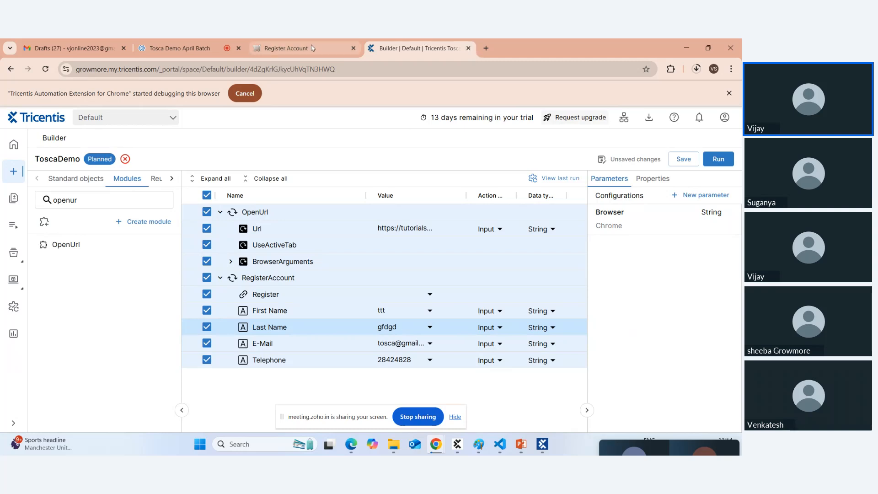
{"action": "left_click", "coordinate": [354, 48]}
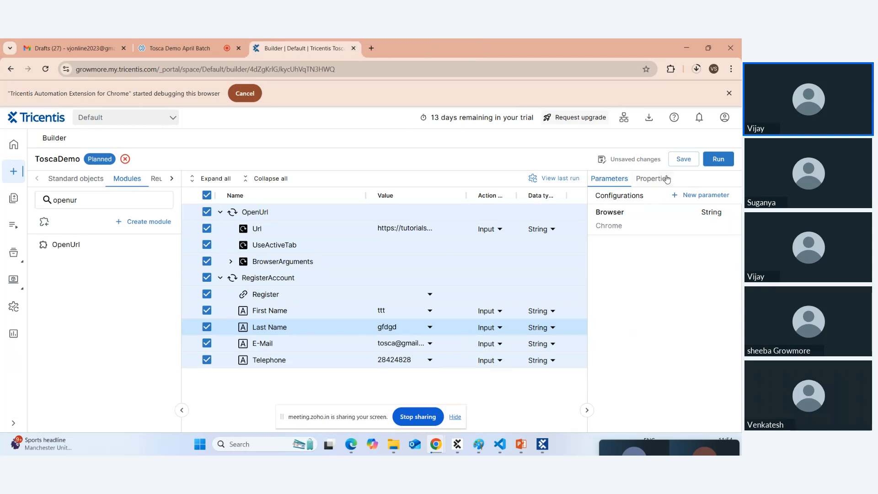
{"action": "left_click", "coordinate": [683, 160]}
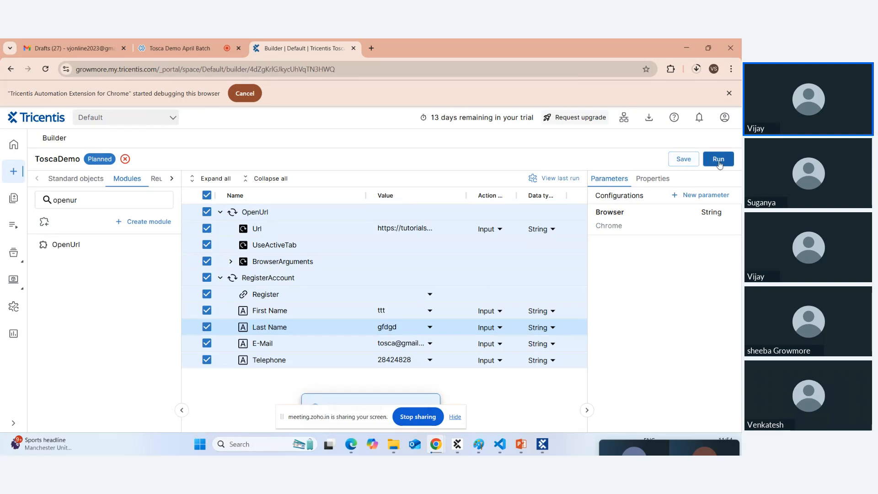
Rerun ToscaDemo so Chrome fills the Register Account form, then return to the builder.
{"action": "left_click", "coordinate": [718, 160]}
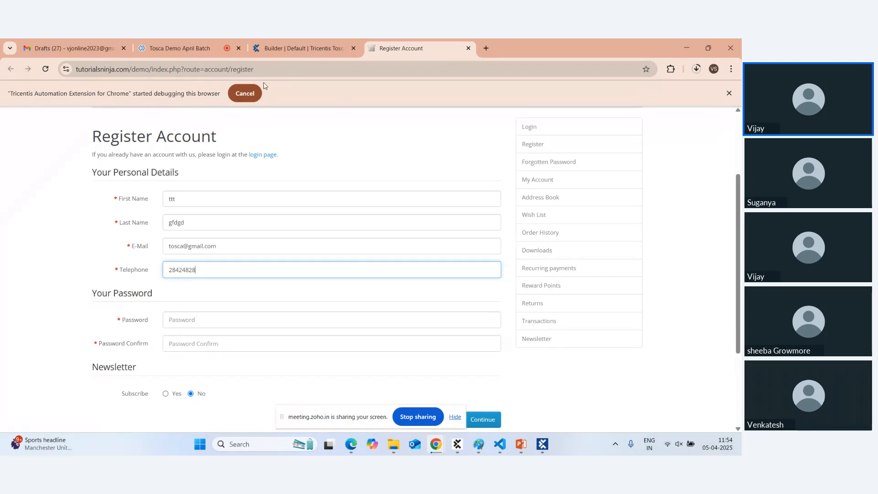
{"action": "mouse_move", "coordinate": [287, 48]}
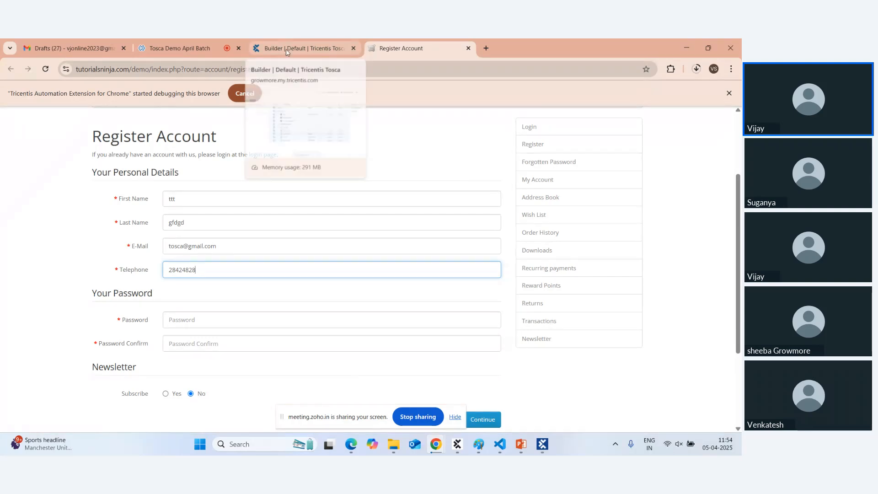
{"action": "left_click", "coordinate": [286, 49]}
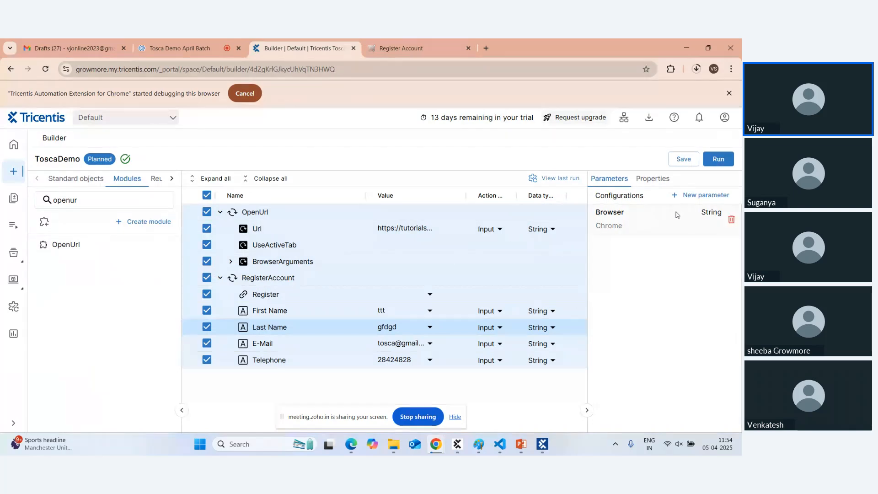
{"action": "left_click", "coordinate": [351, 450]}
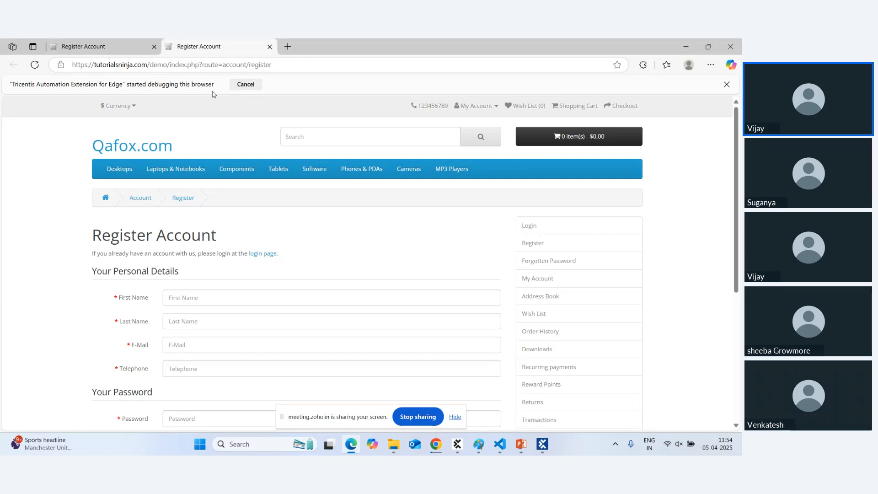
{"action": "key", "text": "alt+Tab"}
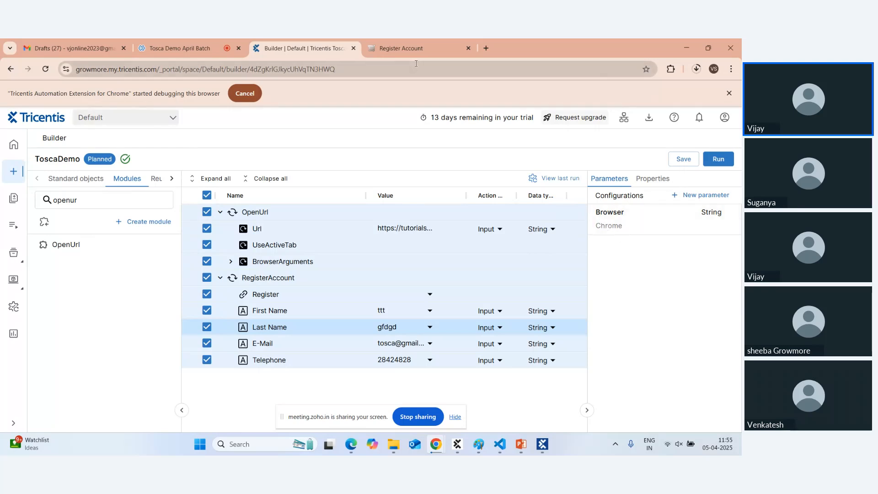
{"action": "left_click", "coordinate": [419, 49]}
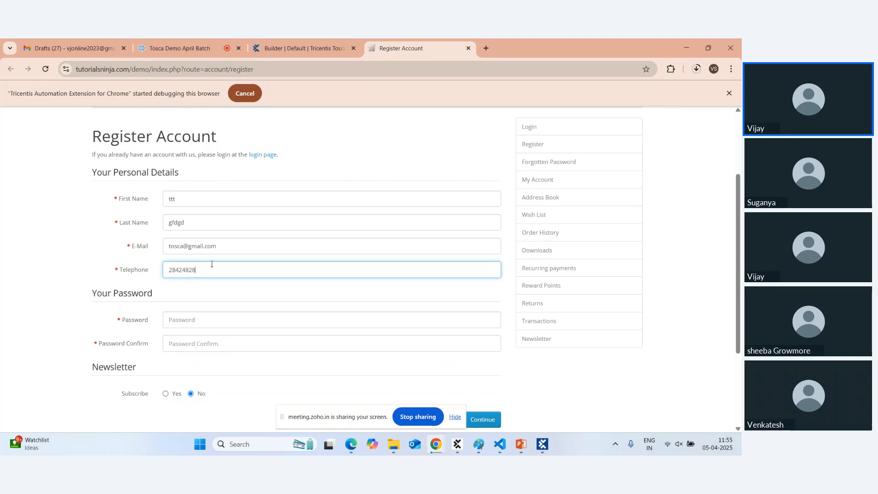
{"action": "left_click", "coordinate": [196, 198]}
{"action": "right_click", "coordinate": [198, 198]}
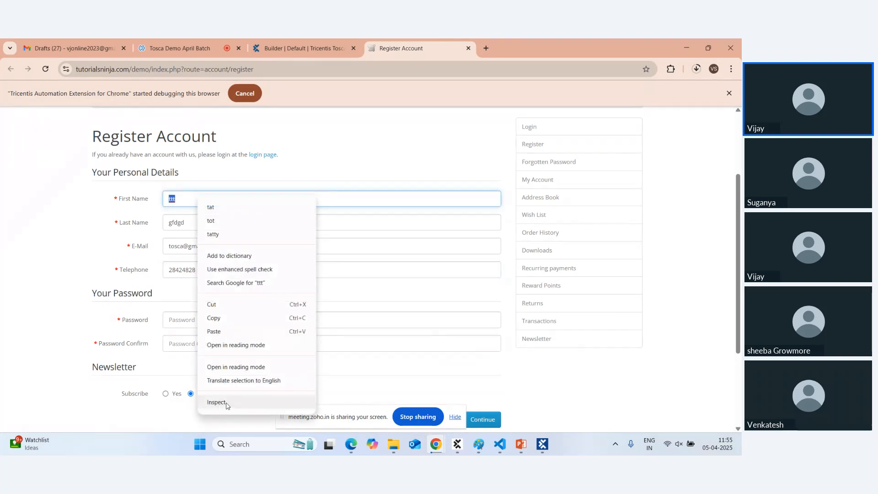
{"action": "left_click", "coordinate": [302, 157]}
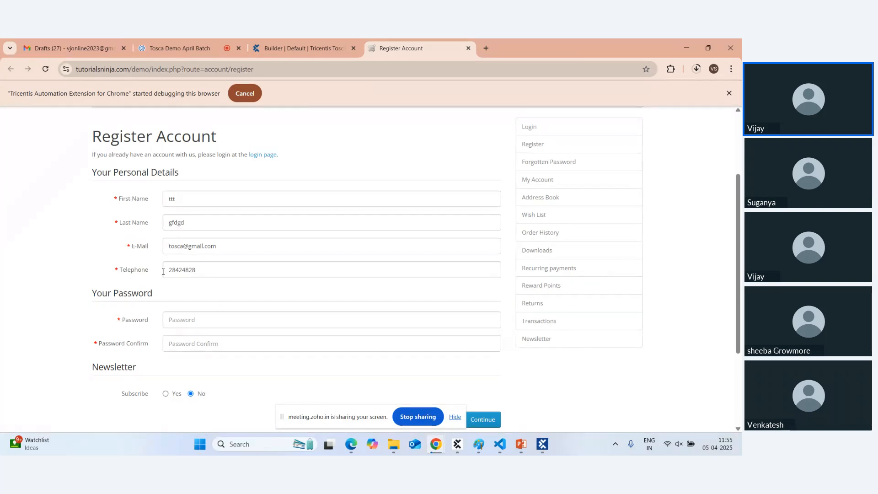
{"action": "left_click", "coordinate": [302, 48]}
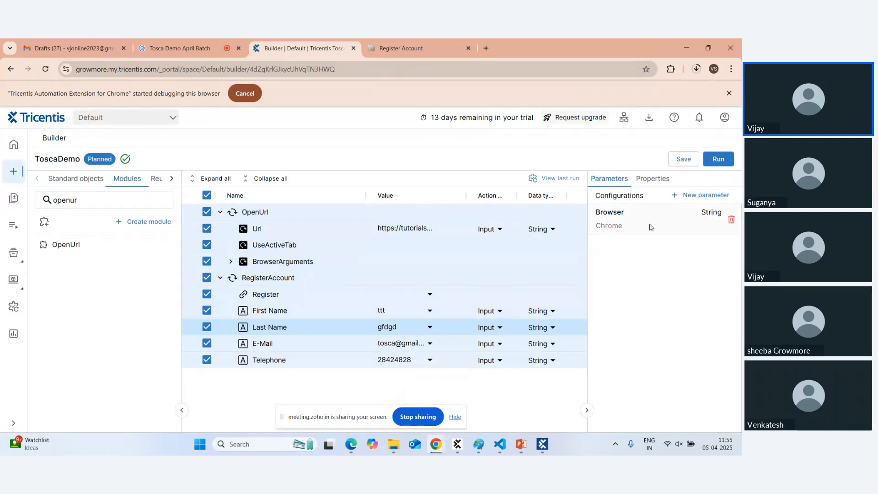
{"action": "left_click", "coordinate": [387, 49]}
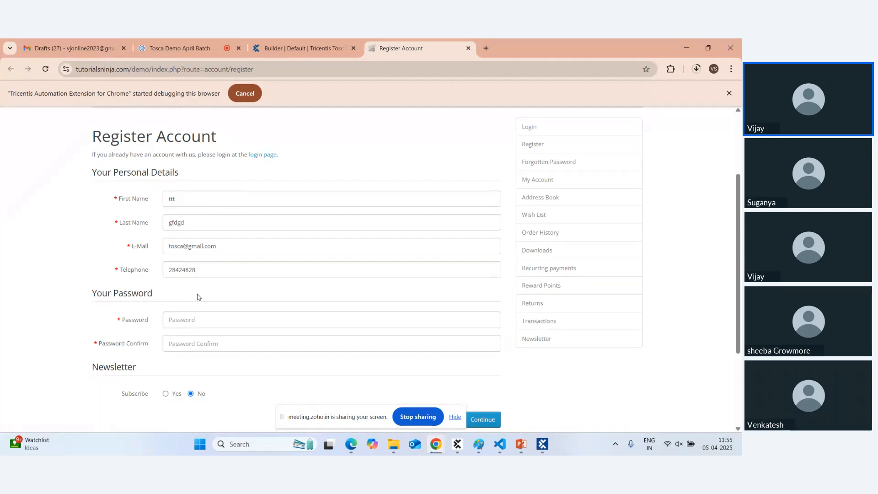
{"action": "left_click", "coordinate": [285, 47]}
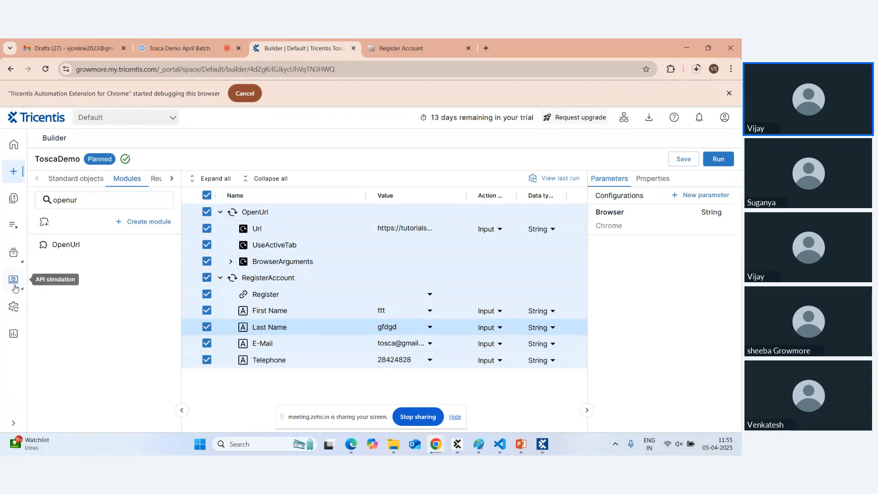
Open the latest ToscaDemo Debug Run, expand its RegisterAccount step results, and view AGENT INFO.
{"action": "left_click", "coordinate": [15, 307]}
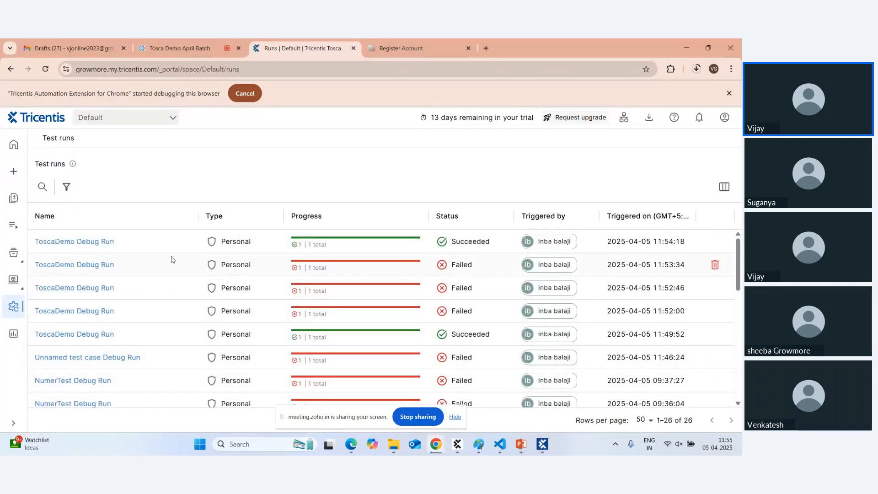
{"action": "left_click", "coordinate": [106, 244]}
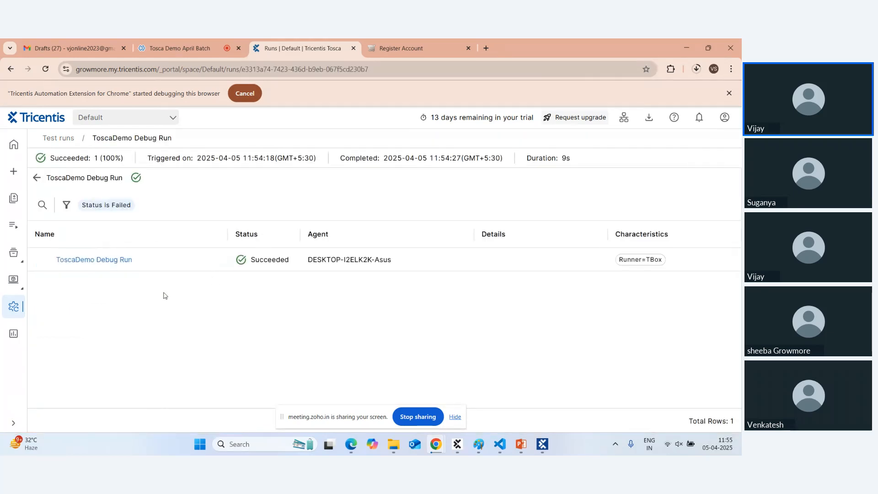
{"action": "left_click", "coordinate": [100, 260]}
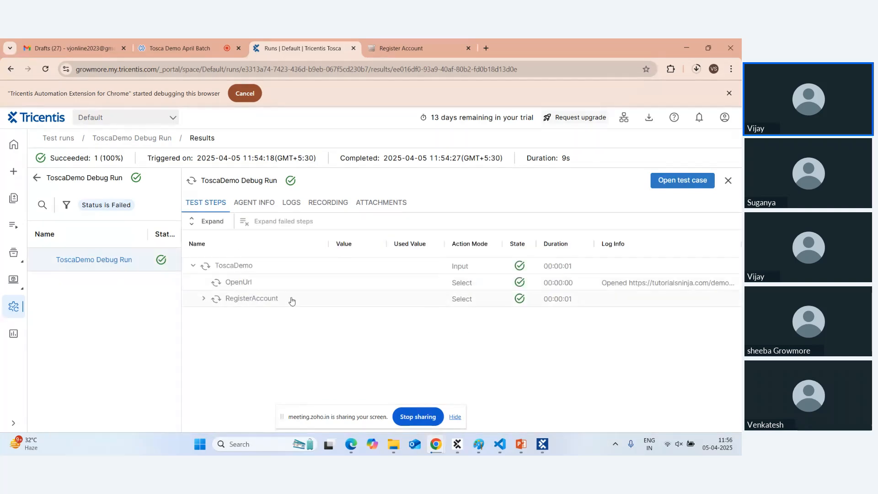
{"action": "left_click", "coordinate": [202, 301]}
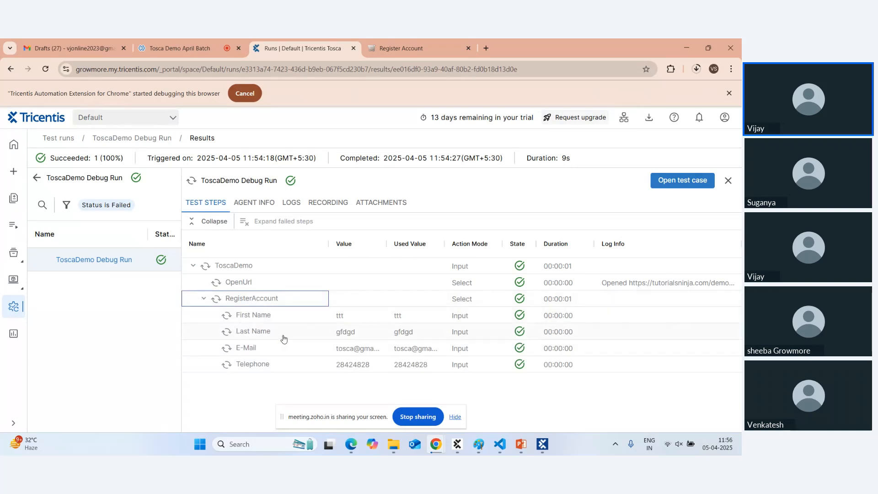
{"action": "left_click", "coordinate": [250, 204]}
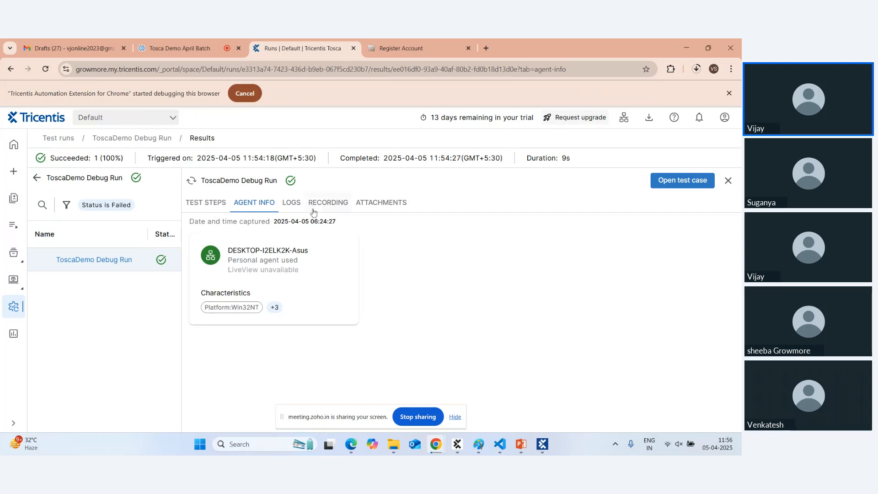
Review the run's LOGS, highlighting the test case and step result log lines.
{"action": "left_click", "coordinate": [292, 204]}
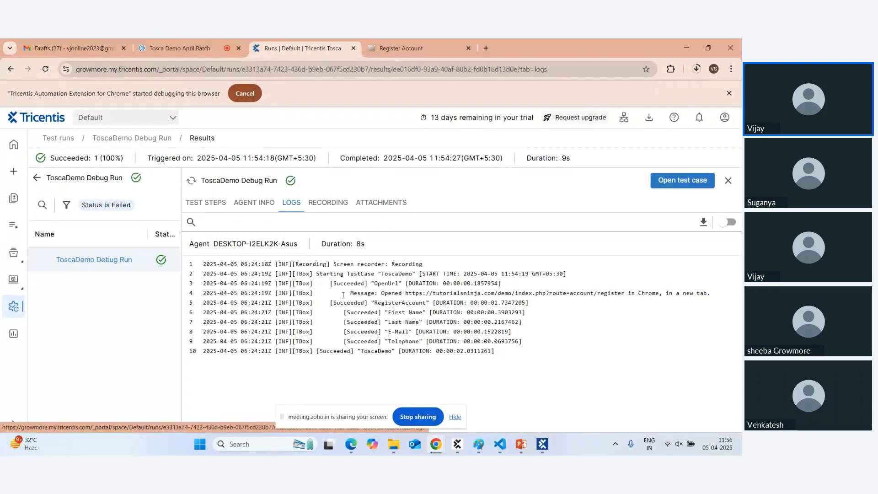
{"action": "left_click_drag", "start_coordinate": [345, 273], "coordinate": [195, 259]}
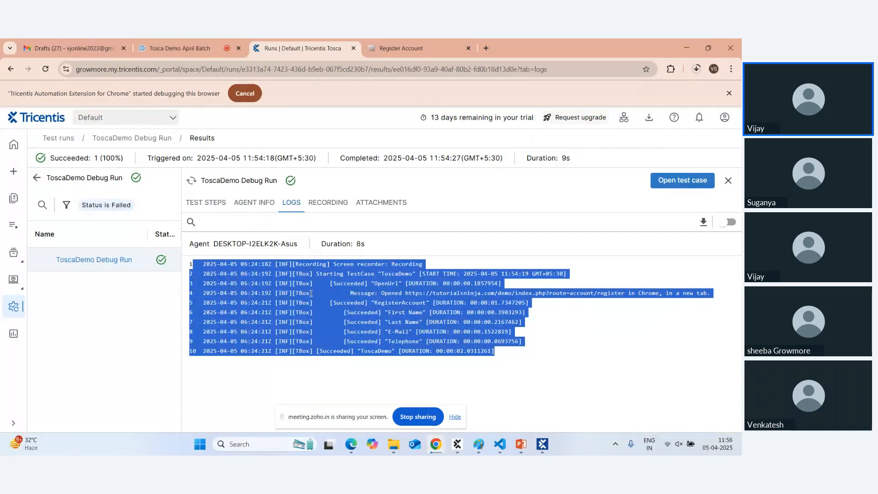
{"action": "left_click", "coordinate": [325, 344]}
{"action": "left_click_drag", "start_coordinate": [495, 351], "coordinate": [186, 264]}
Check the RECORDING tab, then list attachments logs.txt, JUnit.xml, TBoxResults.tas and TestSteps.json.
{"action": "left_click", "coordinate": [323, 207]}
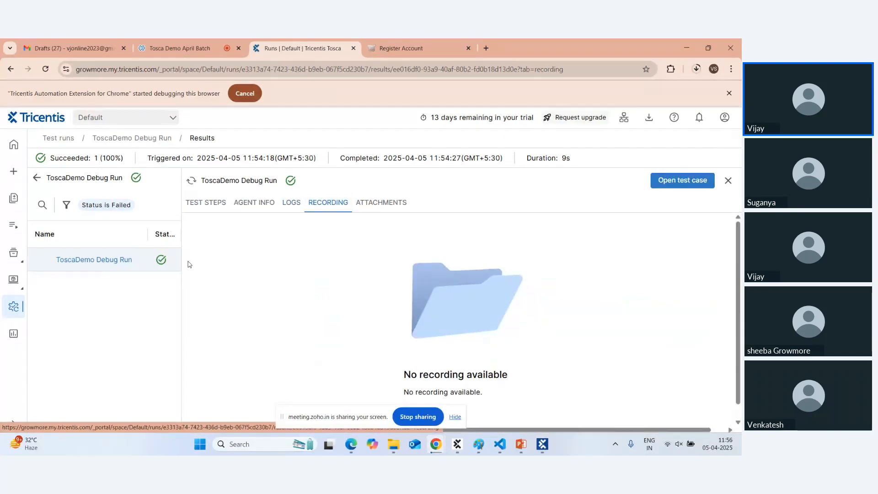
{"action": "left_click", "coordinate": [133, 262]}
{"action": "scroll", "coordinate": [344, 274], "scroll_direction": "down", "scroll_amount": 1}
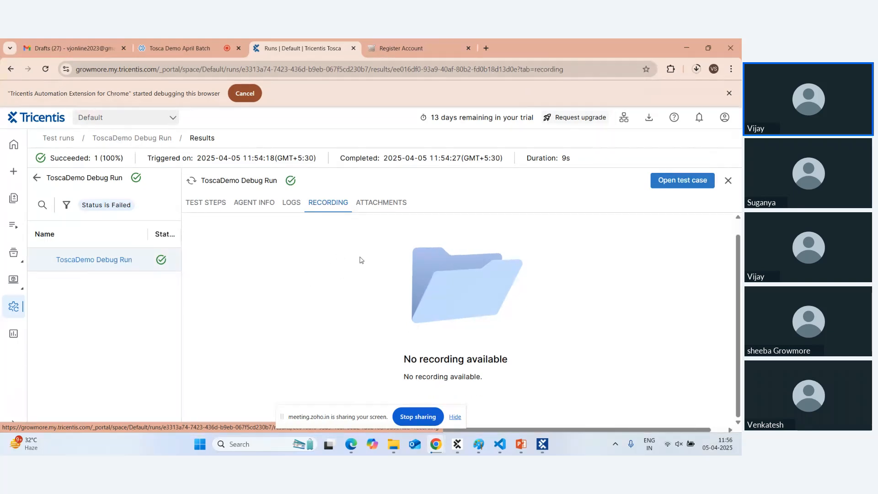
{"action": "left_click", "coordinate": [384, 206]}
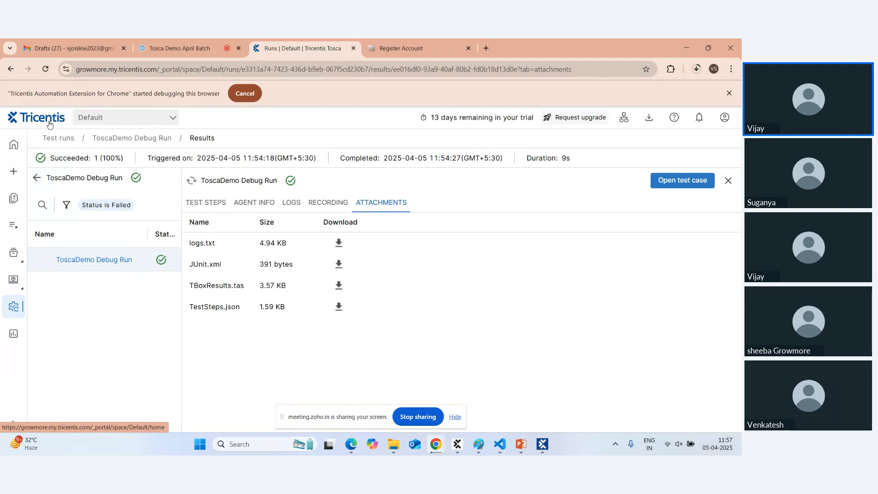
Go back to the Home dashboard, showing 0 total runs over the last 7 days.
{"action": "left_click", "coordinate": [14, 146]}
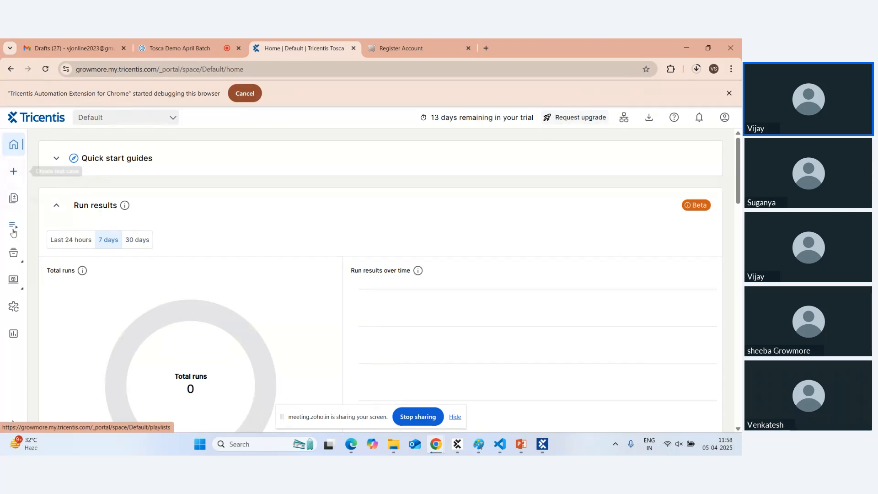
Open the API playground from the API simulation sidebar menu.
{"action": "left_click", "coordinate": [14, 285]}
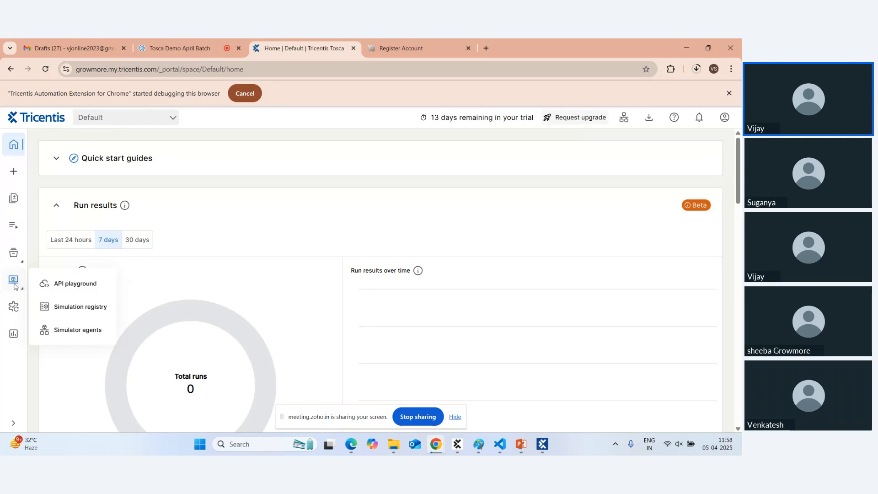
{"action": "left_click", "coordinate": [76, 284]}
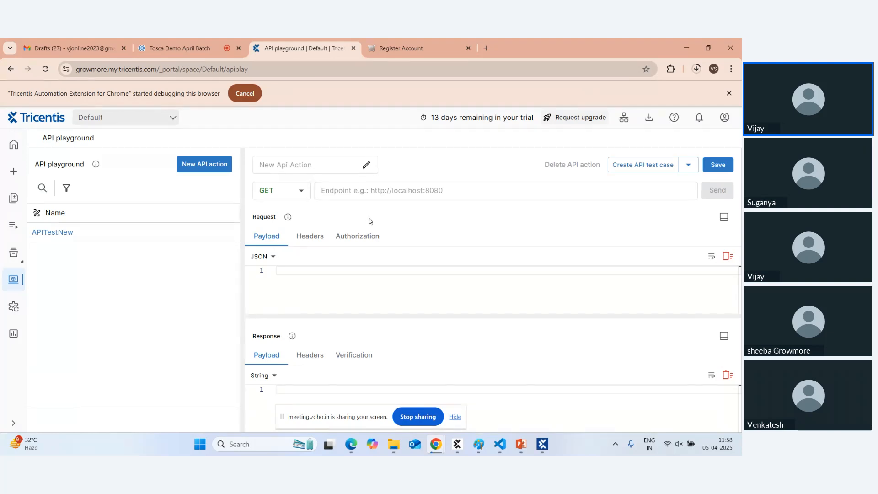
Google 'api for testing practice' in a new tab and open the Reqres result.
{"action": "left_click", "coordinate": [485, 48]}
{"action": "type", "text": "google.com"}
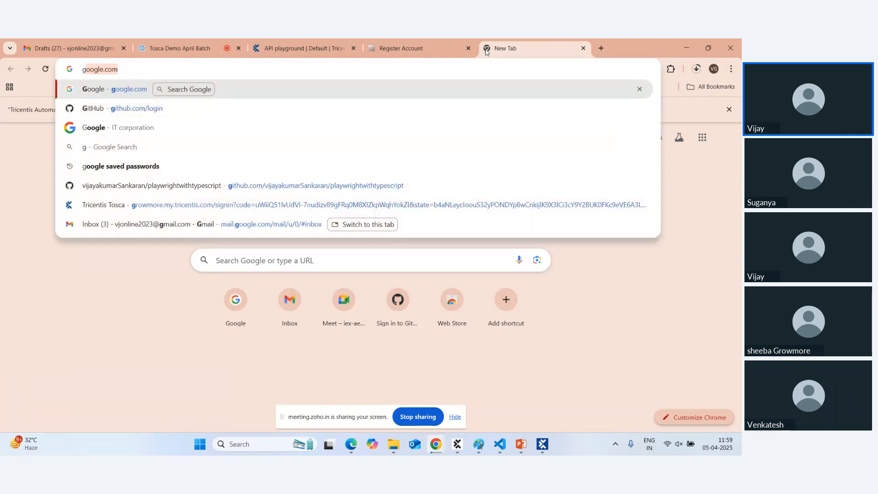
{"action": "key", "text": "Return"}
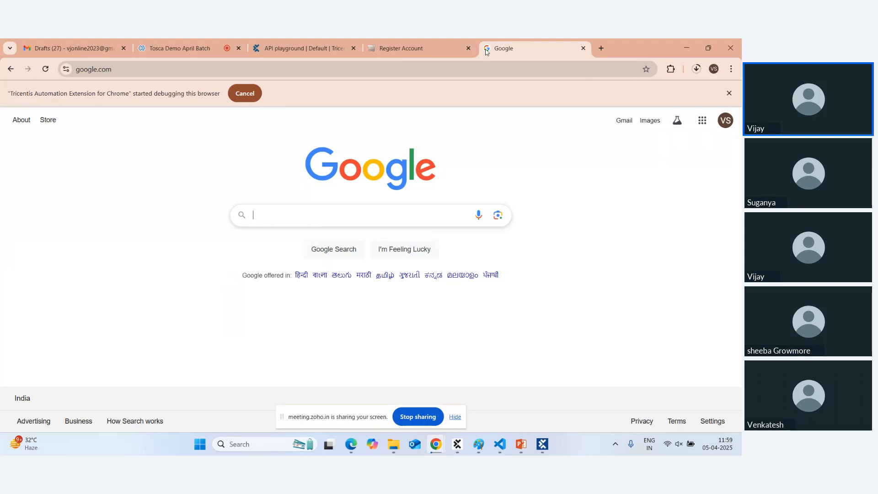
{"action": "type", "text": "req"}
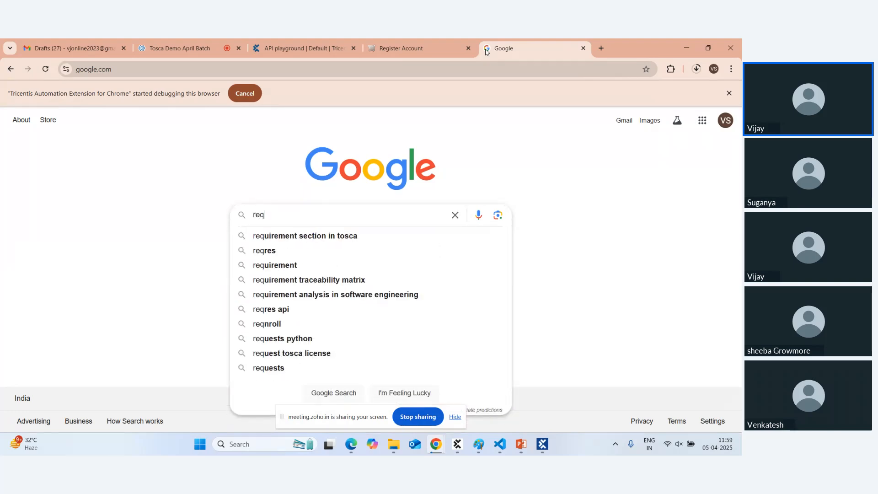
{"action": "type", "text": "est"}
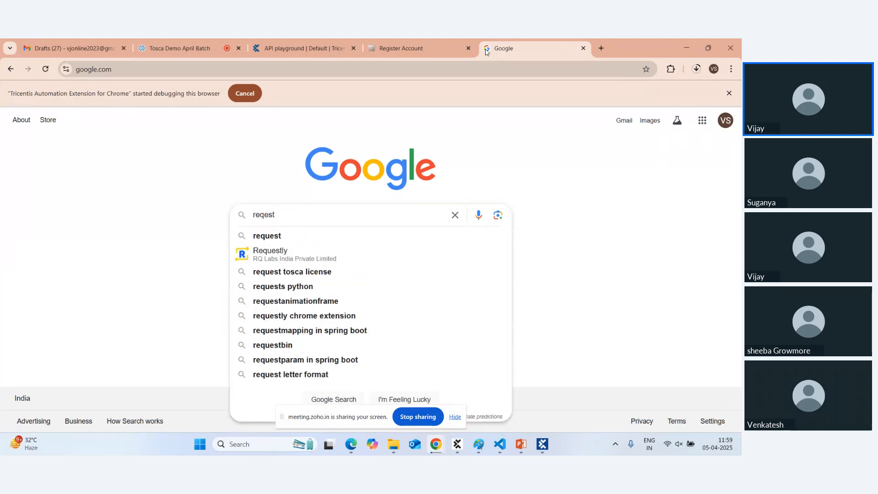
{"action": "key", "text": "BackSpace"}
{"action": "key", "text": "BackSpace"}
{"action": "key", "text": "BackSpace"}
{"action": "key", "text": "BackSpace"}
{"action": "key", "text": "BackSpace"}
{"action": "key", "text": "BackSpace"}
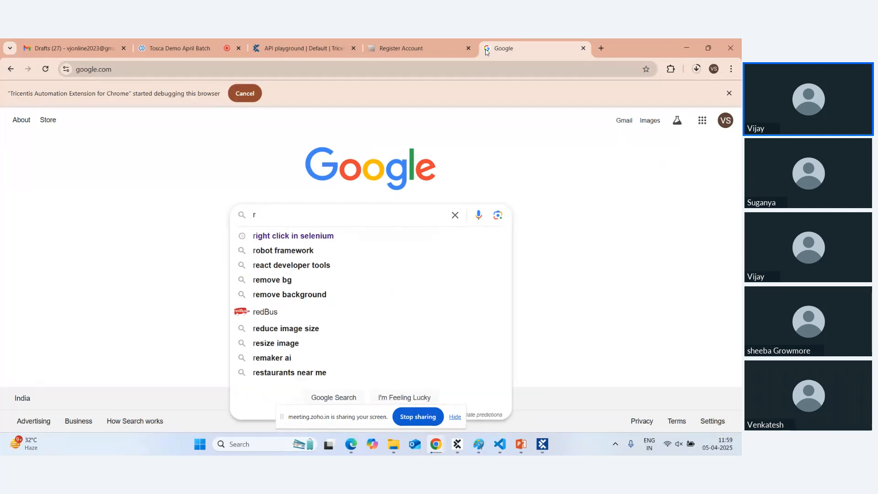
{"action": "type", "text": "api"}
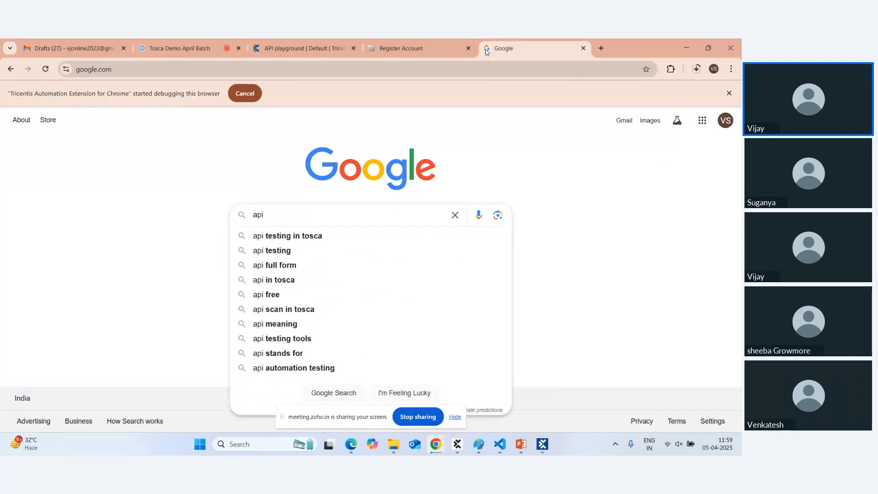
{"action": "type", "text": " for"}
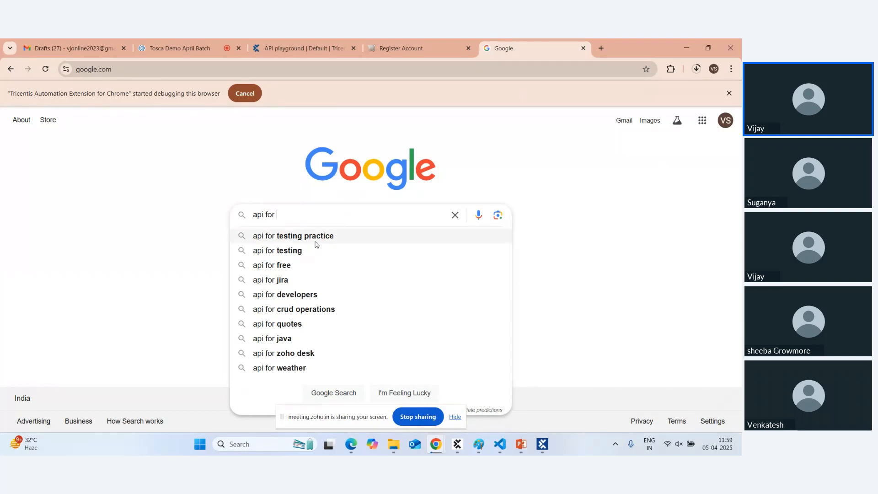
{"action": "left_click", "coordinate": [314, 238]}
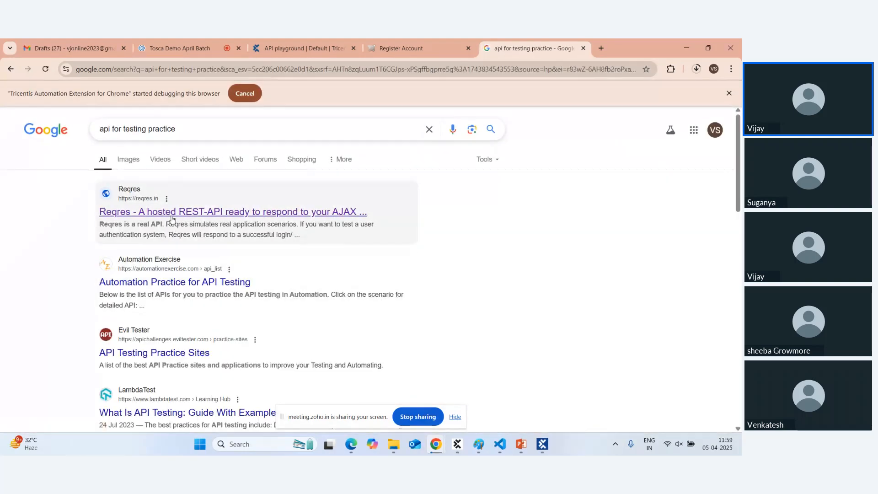
{"action": "left_click", "coordinate": [171, 212]}
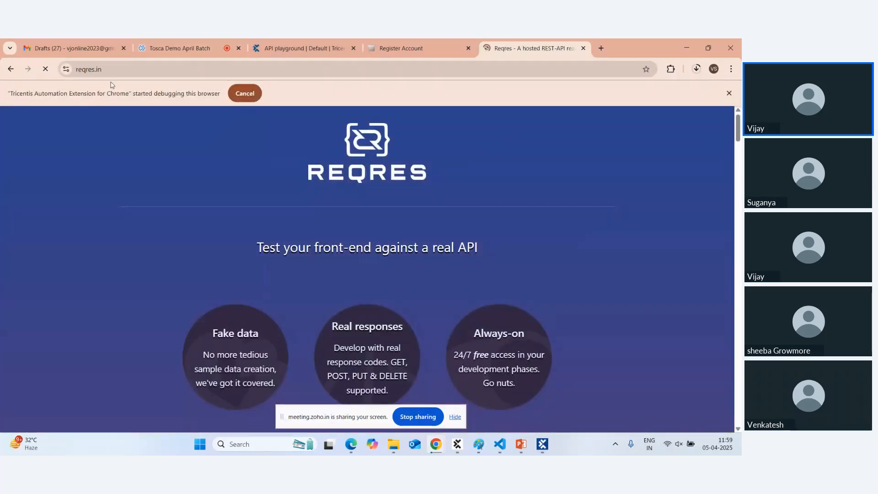
{"action": "left_click", "coordinate": [120, 69]}
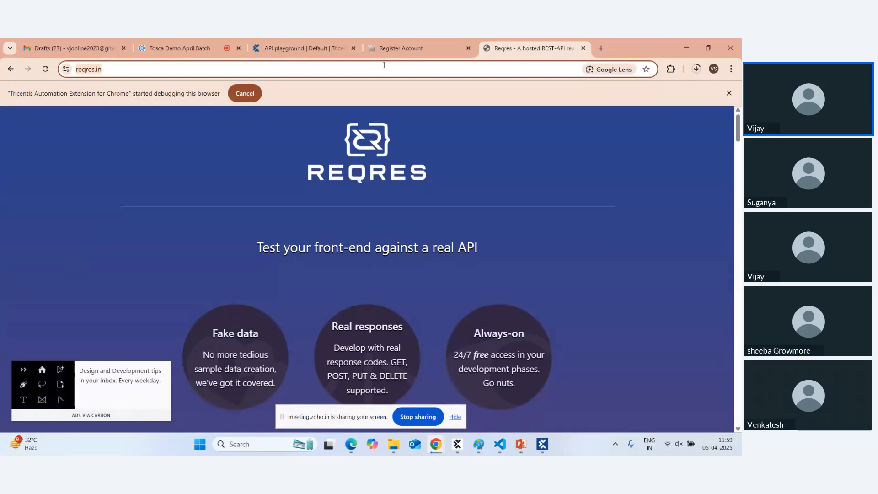
{"action": "left_click", "coordinate": [276, 69]}
{"action": "scroll", "coordinate": [286, 216], "scroll_direction": "down", "scroll_amount": 15}
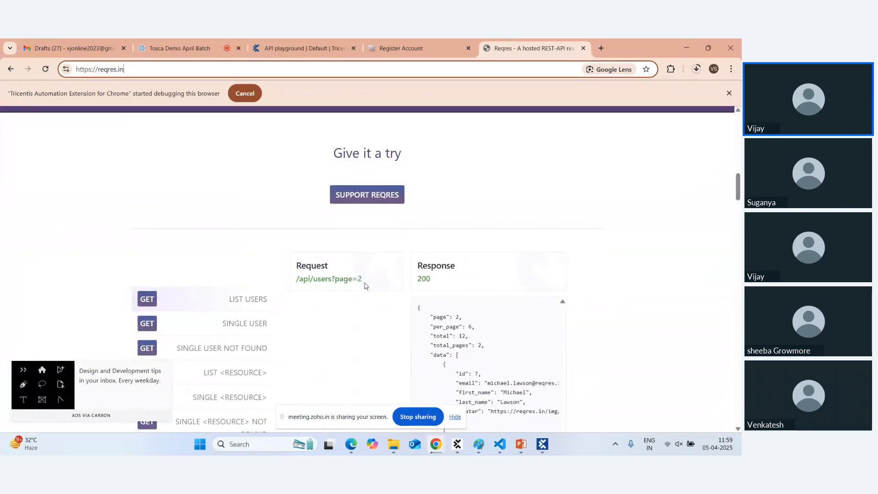
{"action": "left_click_drag", "start_coordinate": [296, 278], "coordinate": [353, 279]}
{"action": "key", "text": "ctrl+c"}
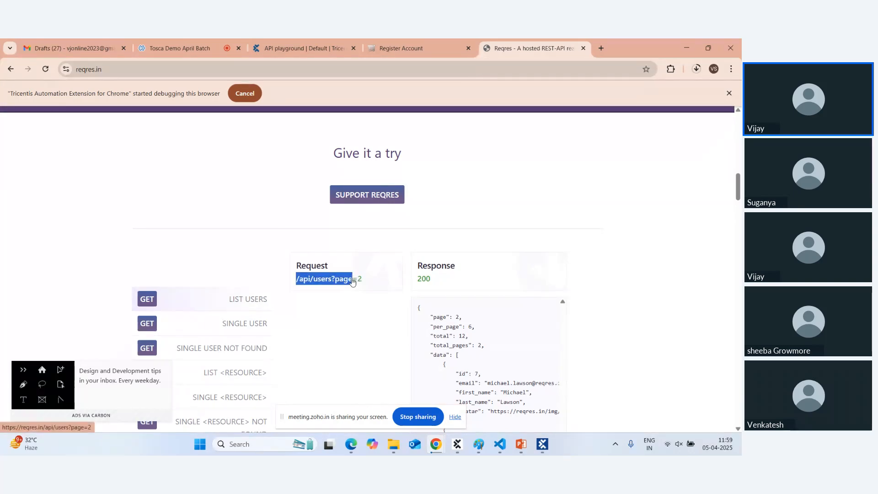
{"action": "scroll", "coordinate": [353, 282], "scroll_direction": "up", "scroll_amount": 13}
{"action": "left_click", "coordinate": [184, 71]}
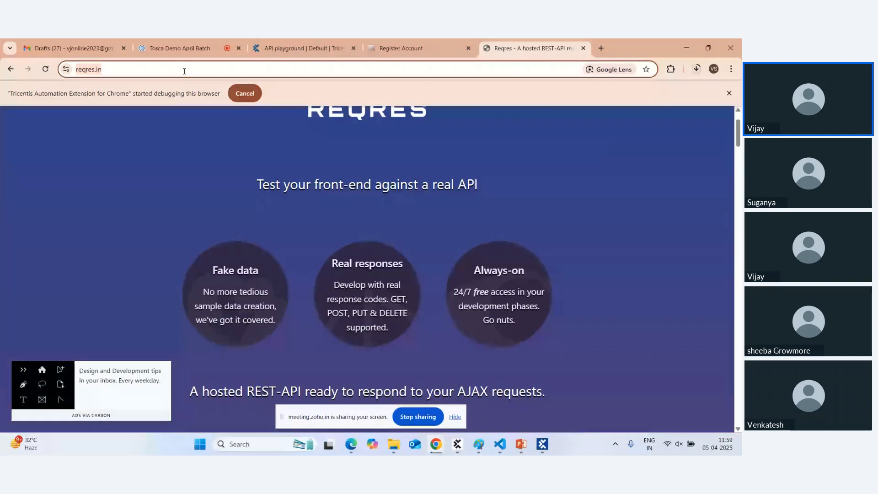
{"action": "left_click", "coordinate": [184, 71]}
{"action": "key", "text": "ctrl+v"}
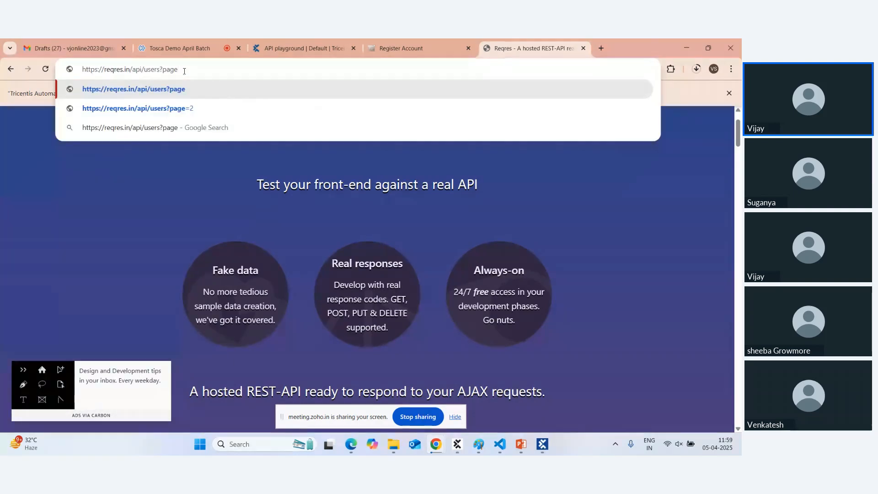
{"action": "type", "text": "=2"}
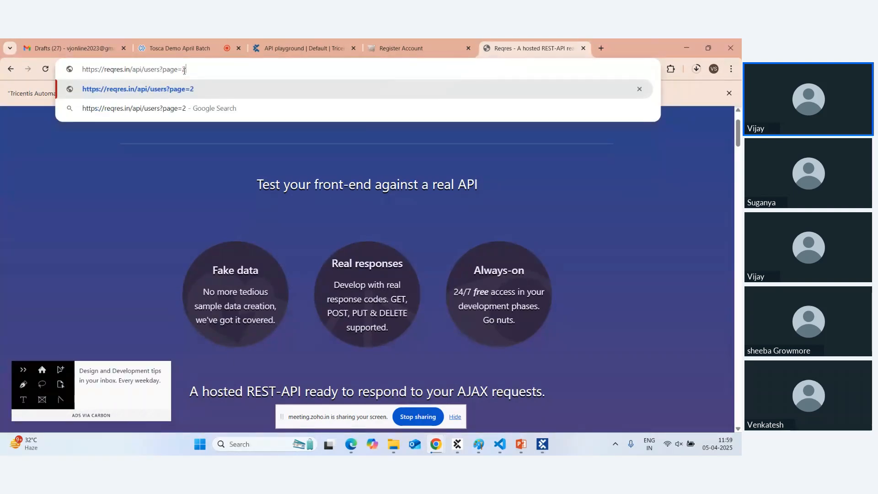
{"action": "key", "text": "Return"}
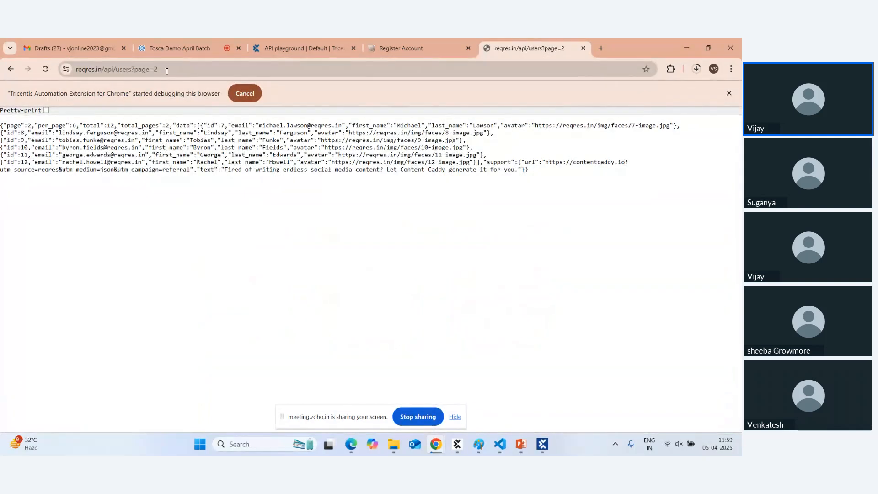
{"action": "left_click", "coordinate": [167, 71]}
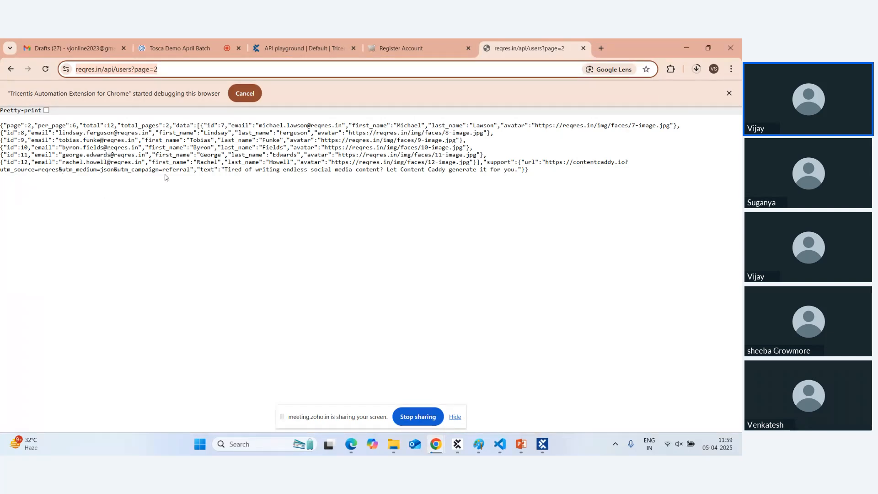
{"action": "left_click", "coordinate": [295, 50]}
{"action": "left_click", "coordinate": [306, 167]}
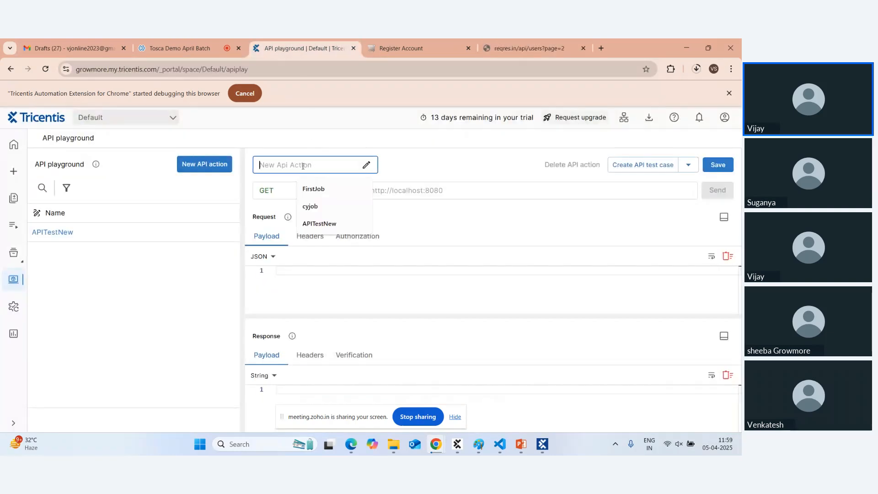
{"action": "type", "text": "gettest"}
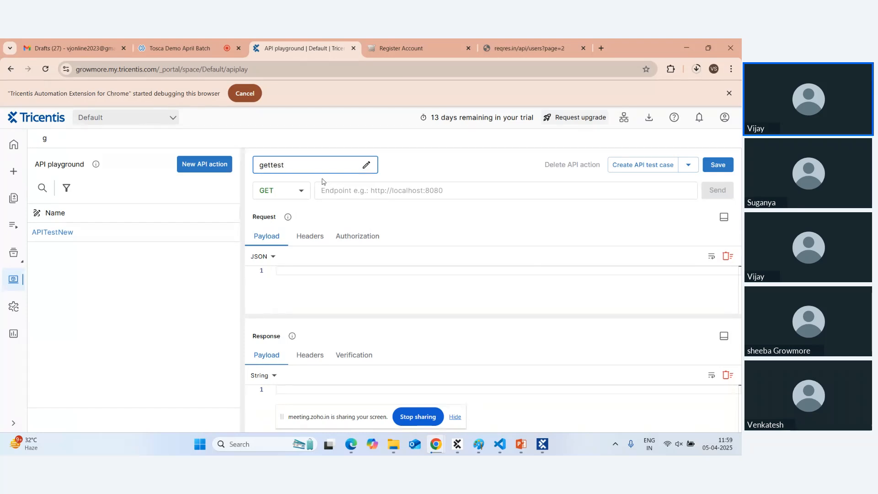
{"action": "left_click", "coordinate": [354, 194]}
{"action": "left_click", "coordinate": [411, 214]}
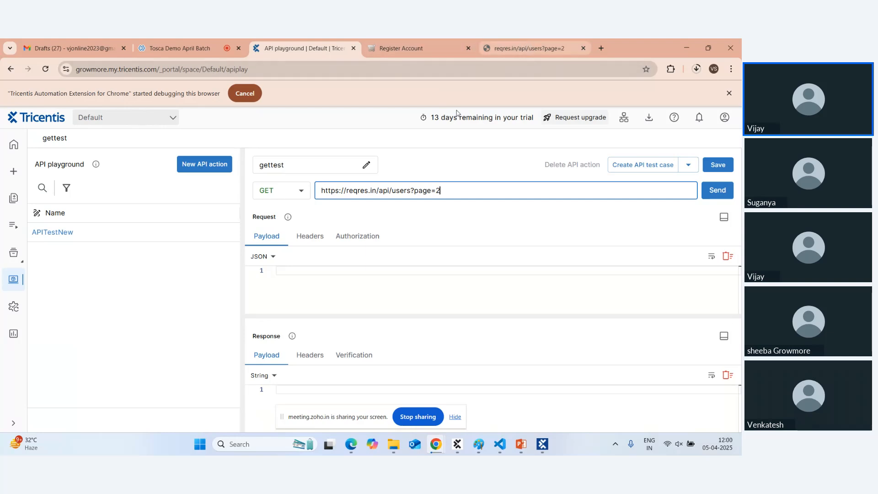
{"action": "left_click", "coordinate": [460, 168]}
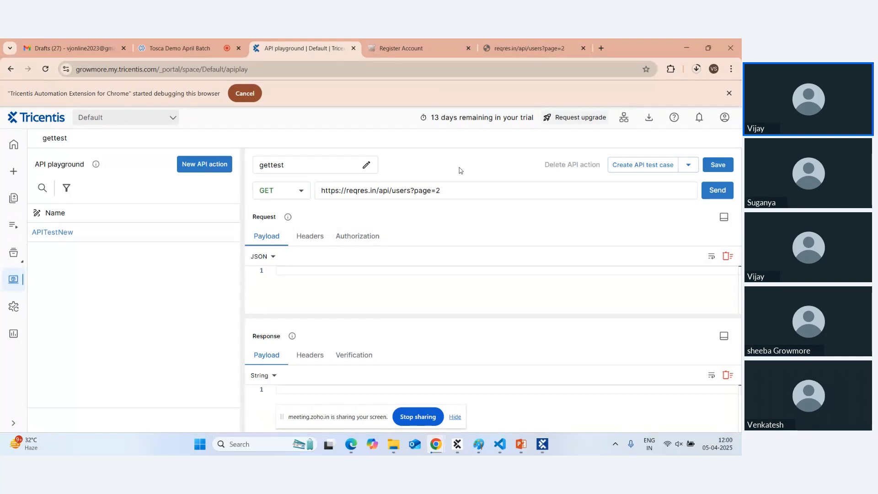
{"action": "left_click", "coordinate": [707, 170]}
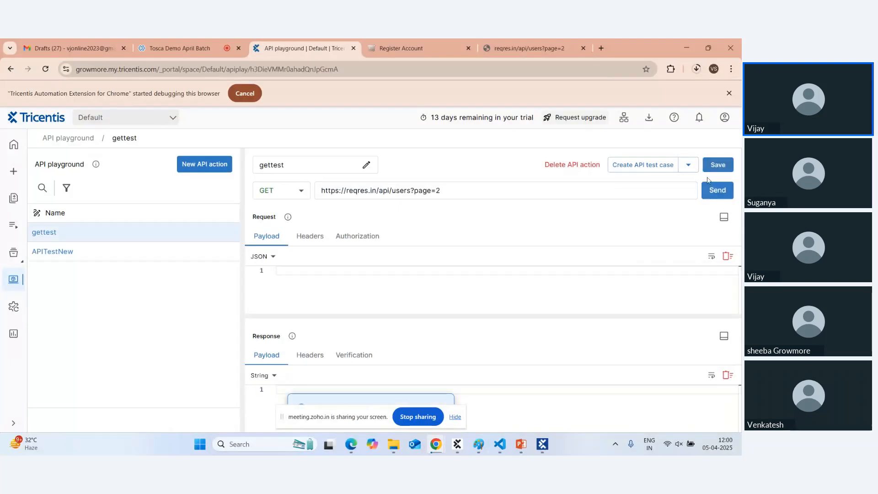
{"action": "left_click", "coordinate": [716, 191]}
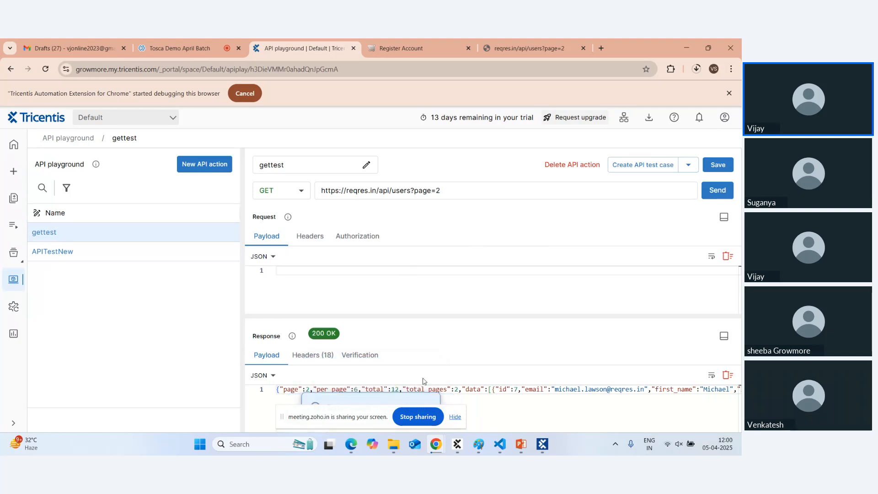
Dismiss the Request sent notice and review the response payload and endpoint URL.
{"action": "left_click", "coordinate": [455, 417]}
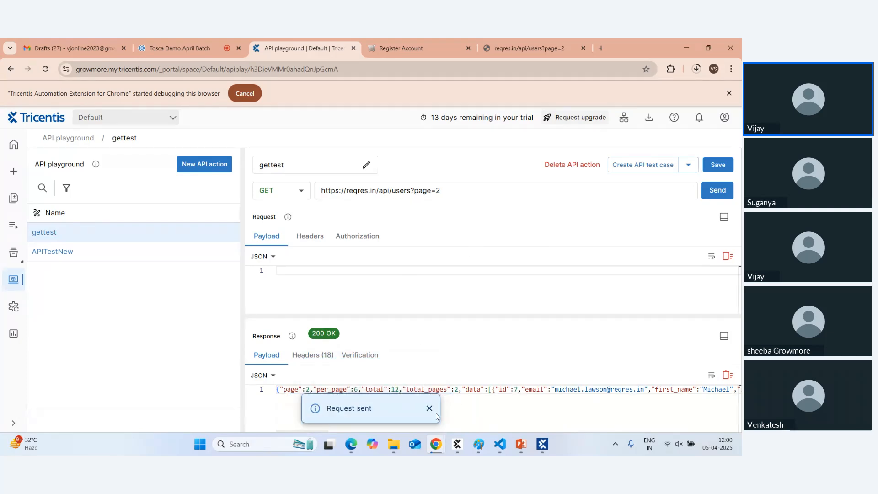
{"action": "left_click", "coordinate": [429, 408]}
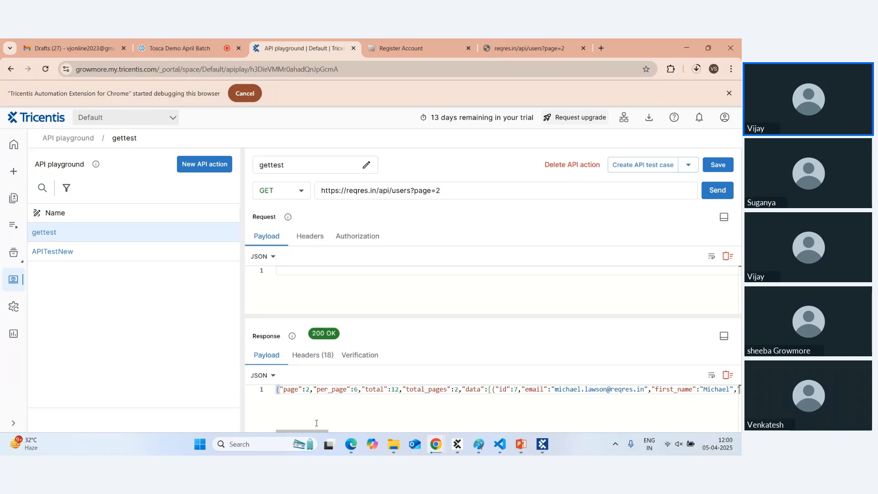
{"action": "triple_click", "coordinate": [302, 389]}
{"action": "left_click", "coordinate": [348, 195]}
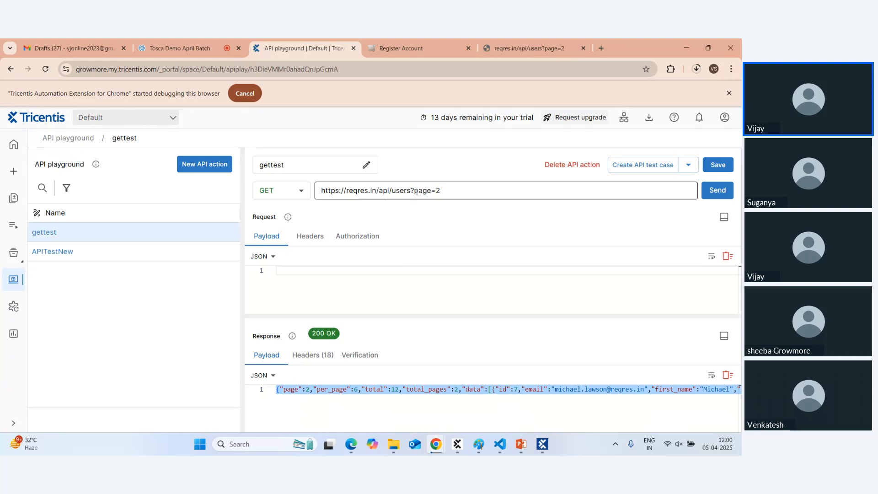
{"action": "left_click", "coordinate": [284, 266]}
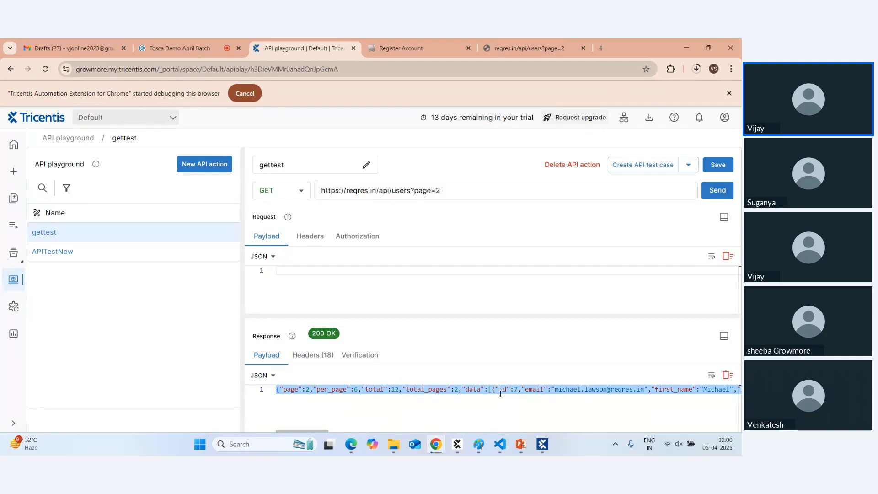
Inspect the first user's email and first name in the page-2 JSON, then start a new test case.
{"action": "double_click", "coordinate": [569, 388]}
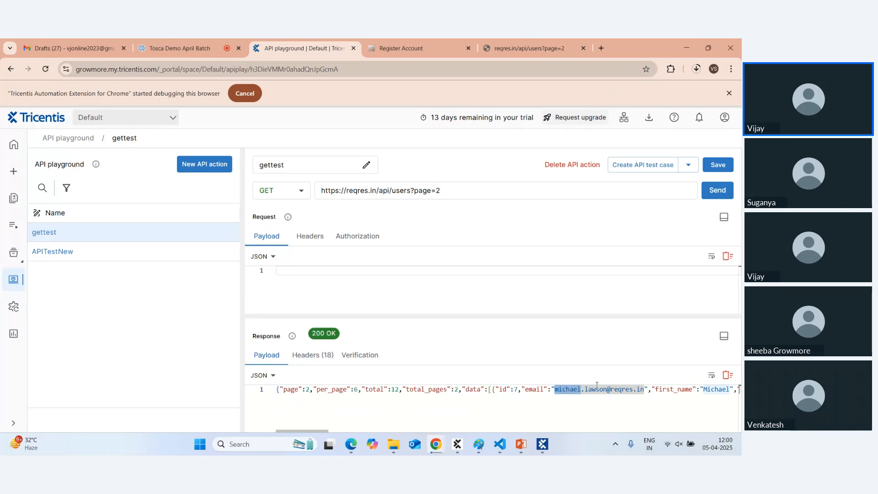
{"action": "double_click", "coordinate": [717, 389]}
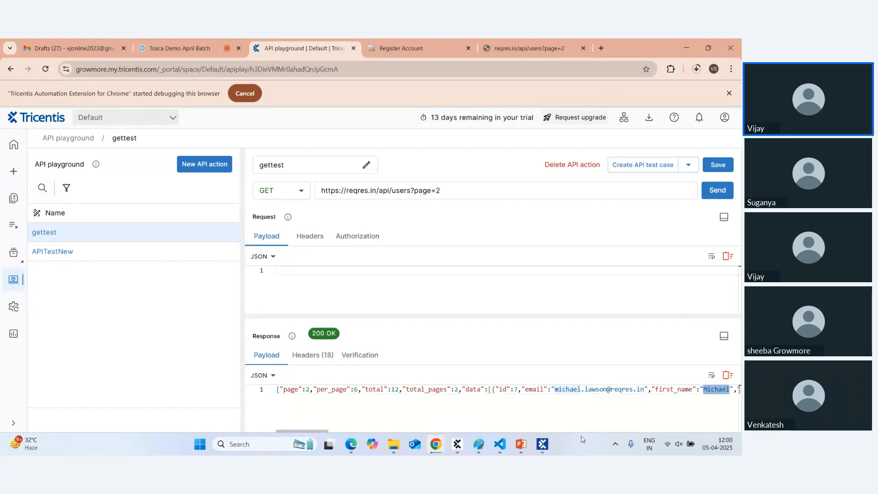
{"action": "scroll", "coordinate": [501, 398], "scroll_direction": "right", "scroll_amount": 8}
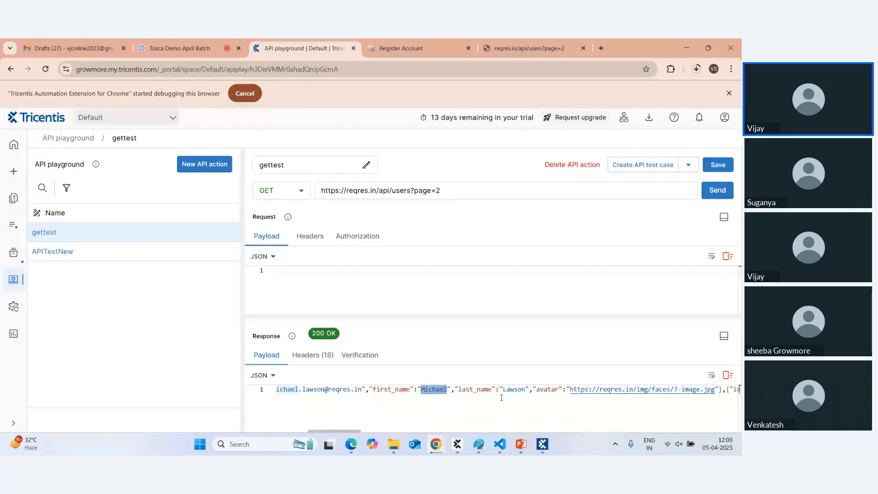
{"action": "scroll", "coordinate": [501, 397], "scroll_direction": "right", "scroll_amount": 1}
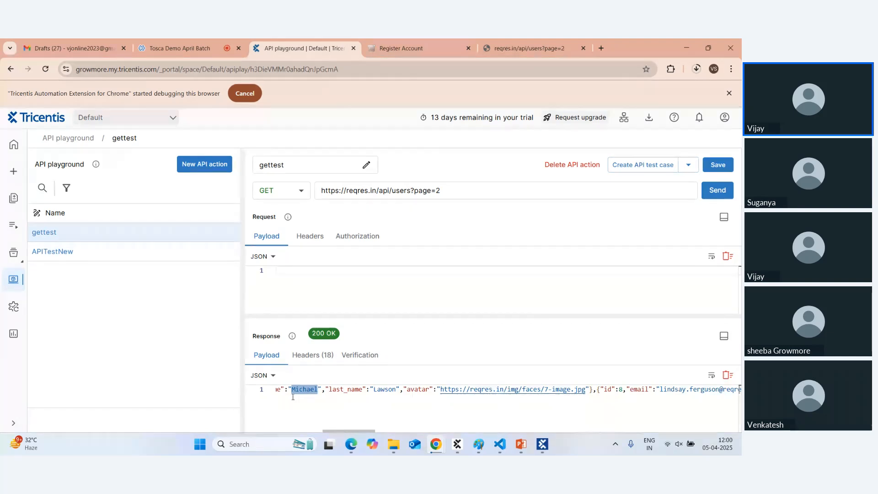
{"action": "scroll", "coordinate": [295, 396], "scroll_direction": "left", "scroll_amount": 1}
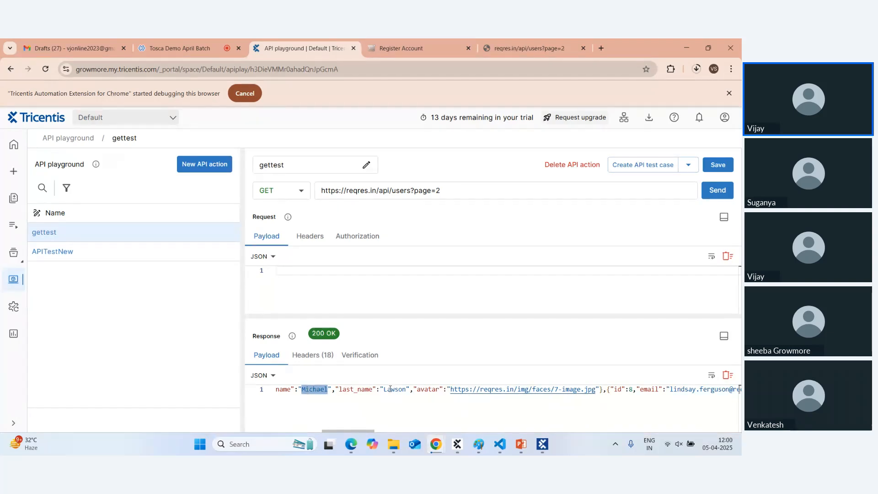
{"action": "scroll", "coordinate": [365, 403], "scroll_direction": "left", "scroll_amount": 5}
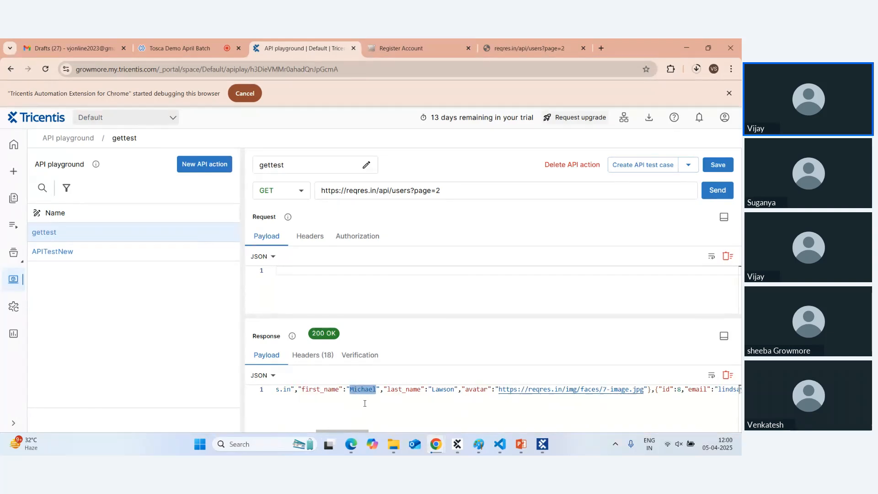
{"action": "scroll", "coordinate": [364, 403], "scroll_direction": "left", "scroll_amount": 3}
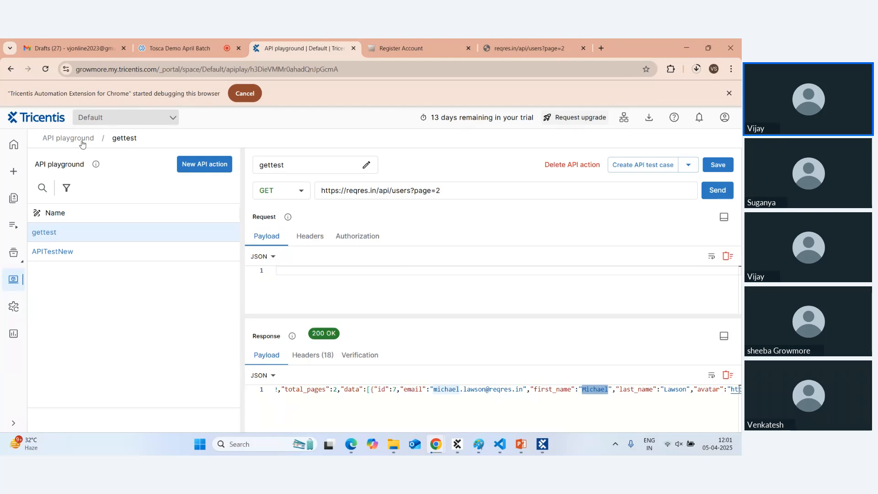
{"action": "left_click", "coordinate": [13, 171]}
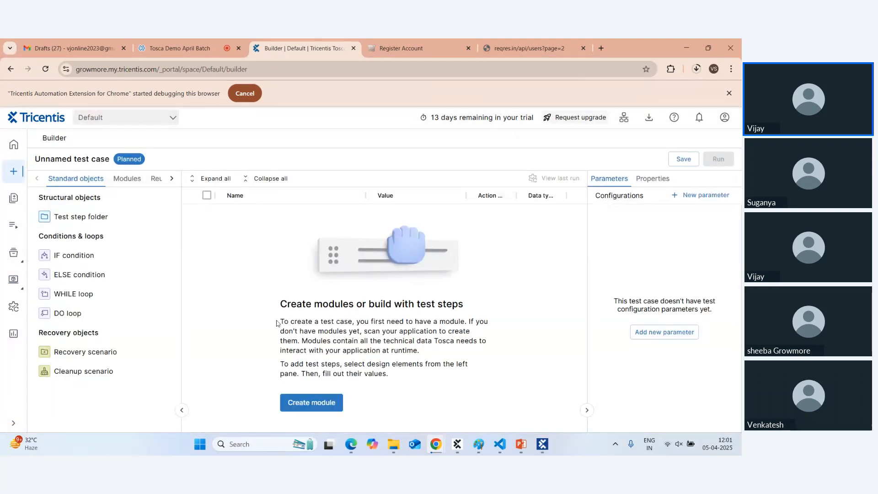
Create a module by starting a Desktop application scan.
{"action": "left_click", "coordinate": [296, 404]}
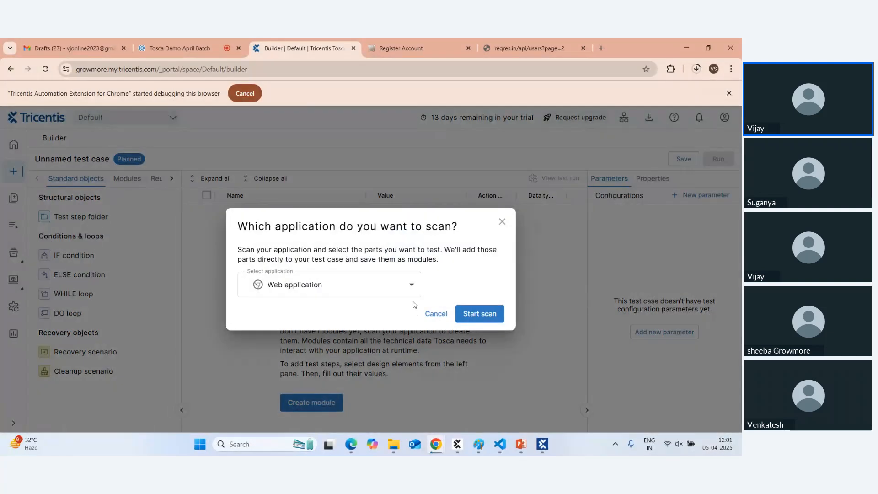
{"action": "left_click", "coordinate": [411, 285]}
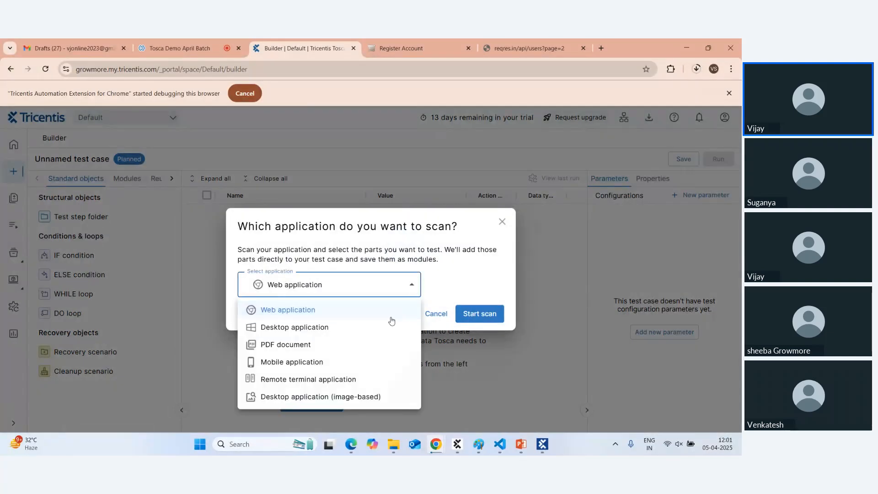
{"action": "left_click", "coordinate": [338, 334]}
{"action": "left_click", "coordinate": [475, 315]}
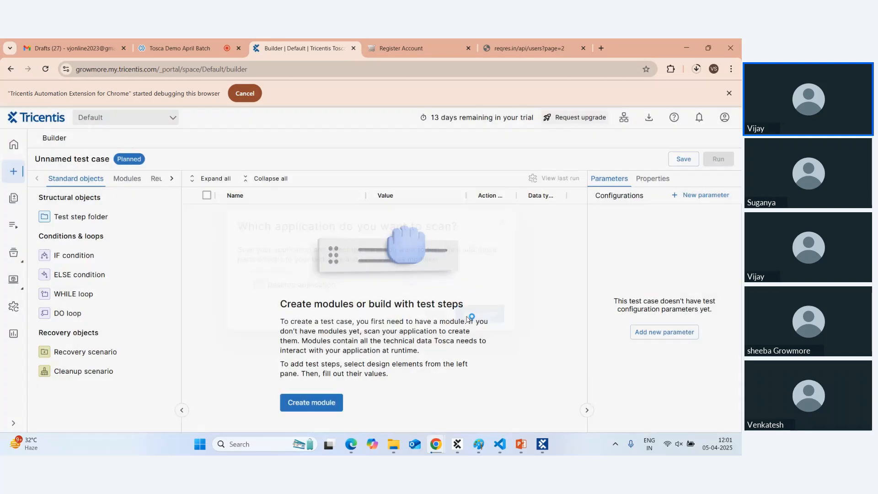
Launch Calculator from Windows search and bring XScan to the front.
{"action": "left_click", "coordinate": [253, 445]}
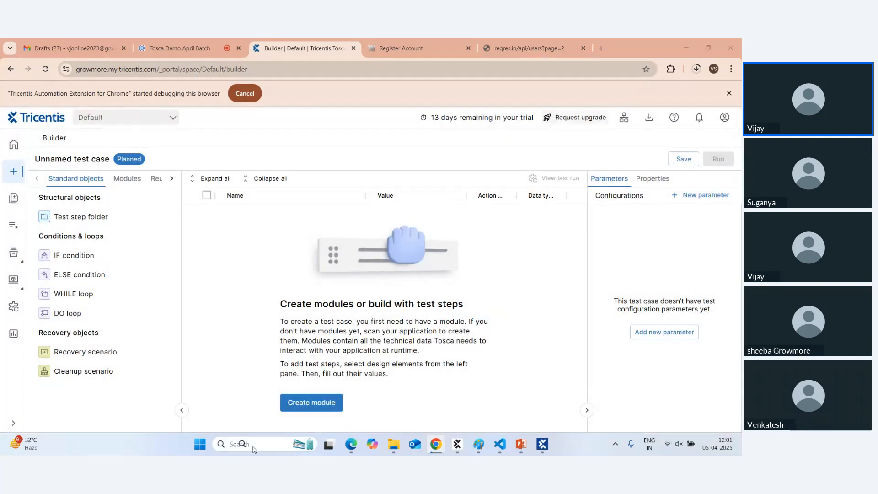
{"action": "type", "text": "ca"}
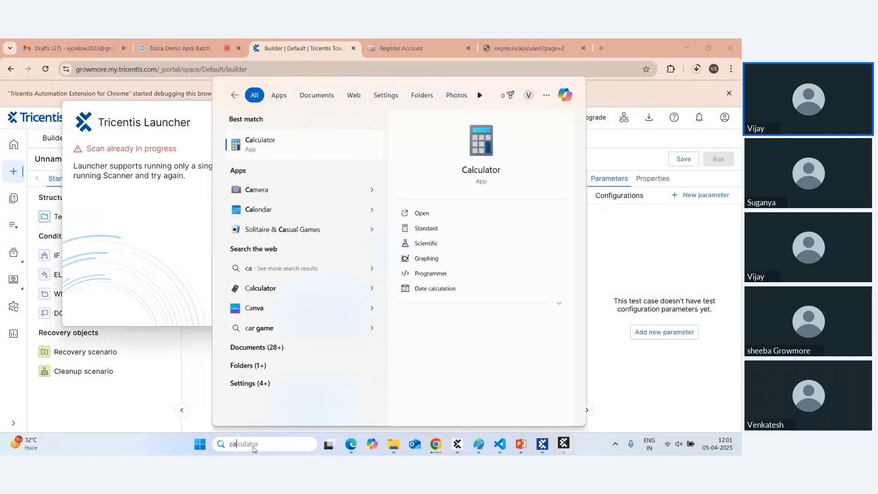
{"action": "key", "text": "Return"}
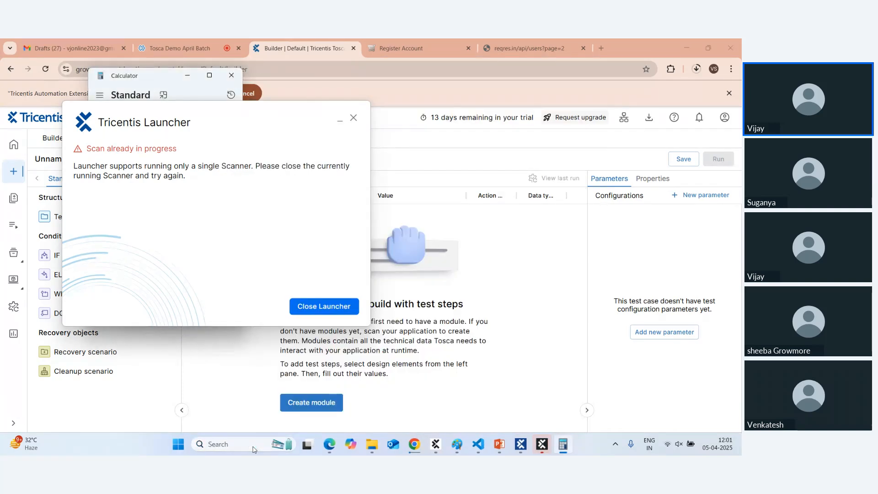
{"action": "left_click", "coordinate": [520, 444]}
{"action": "left_click_drag", "start_coordinate": [227, 125], "coordinate": [418, 144]}
Scan the Calculator window and select the One, Plus and Two keys for the module.
{"action": "left_click", "coordinate": [146, 91]}
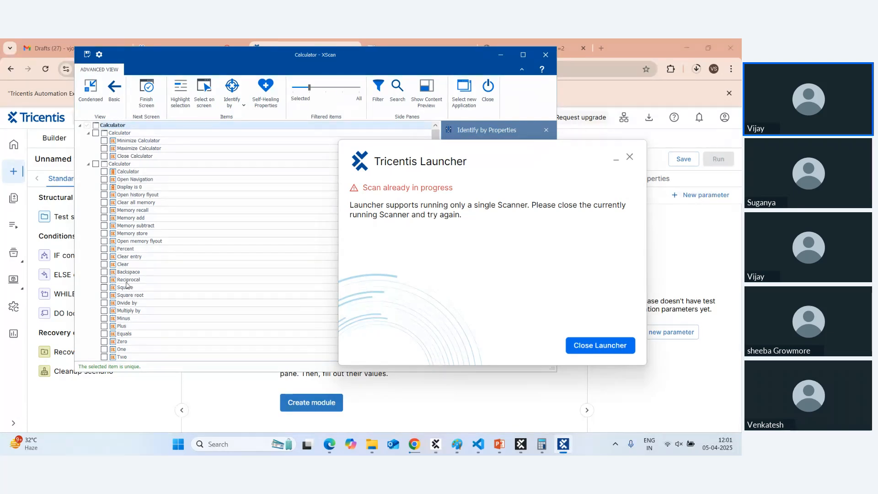
{"action": "left_click", "coordinate": [104, 349]}
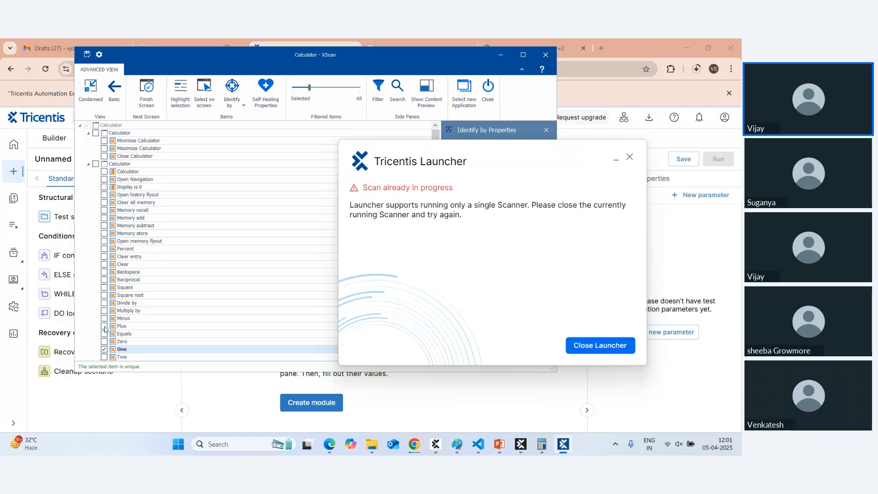
{"action": "left_click", "coordinate": [104, 326]}
{"action": "scroll", "coordinate": [106, 338], "scroll_direction": "down", "scroll_amount": 4}
{"action": "left_click", "coordinate": [104, 264]}
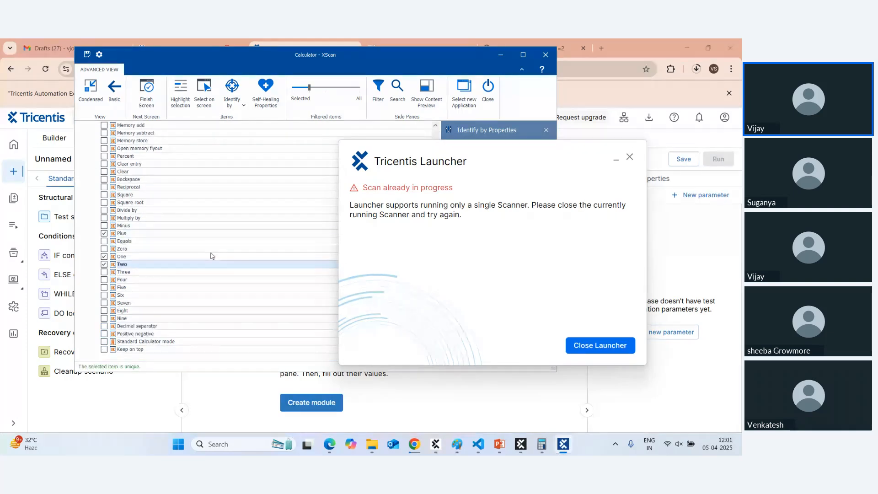
Enter 9 + 3 in the Calculator.
{"action": "left_click", "coordinate": [542, 452]}
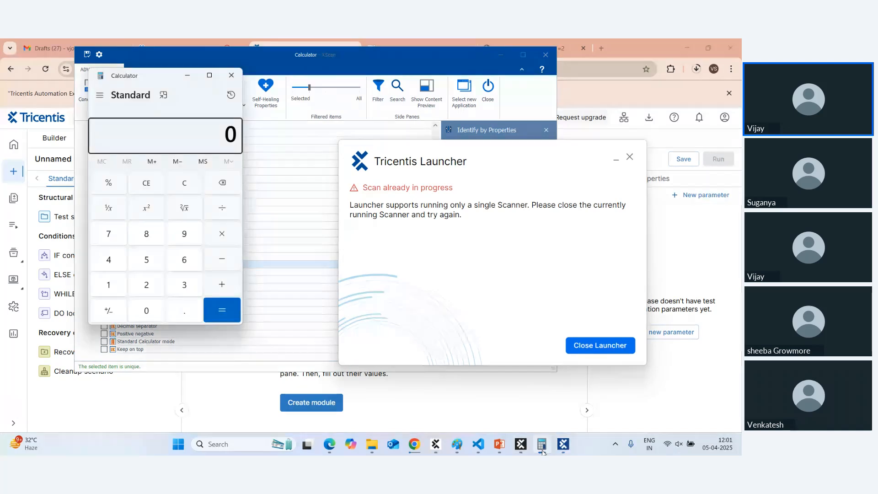
{"action": "left_click", "coordinate": [184, 240]}
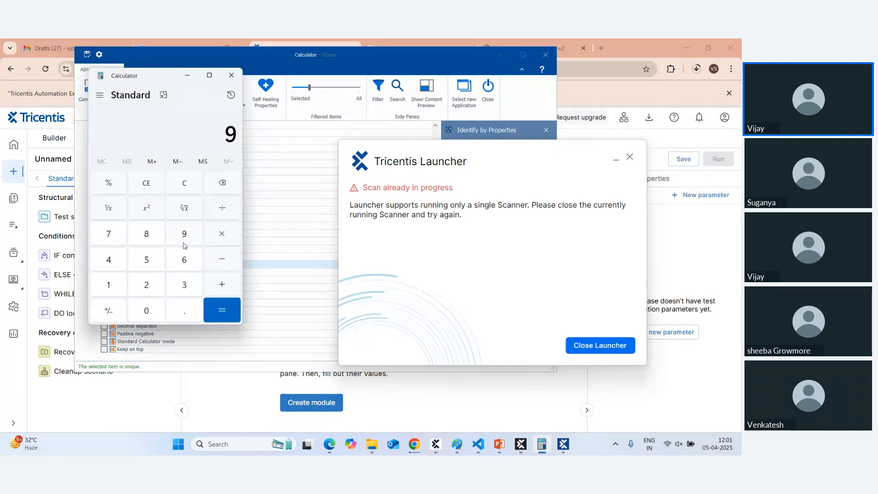
{"action": "left_click", "coordinate": [185, 284]}
{"action": "left_click", "coordinate": [222, 284]}
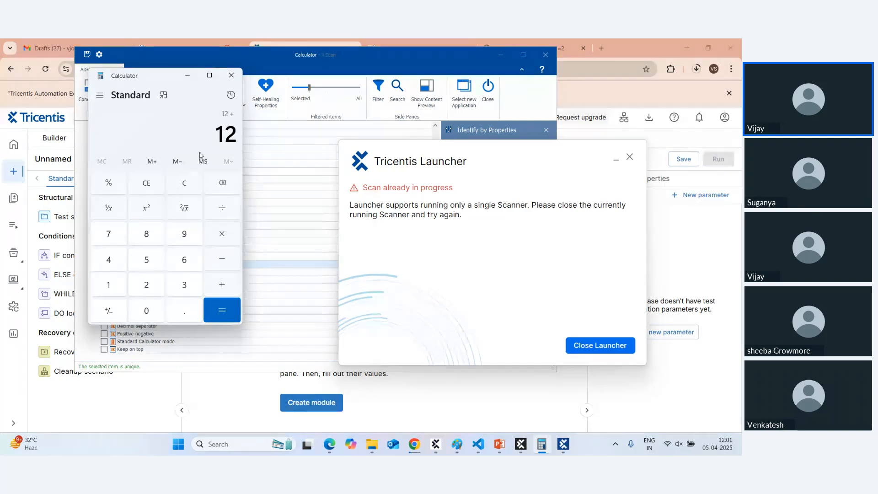
Minimise Calculator, dismiss the scan-in-progress warning and finish the scan to save the Calculator module.
{"action": "left_click", "coordinate": [187, 75]}
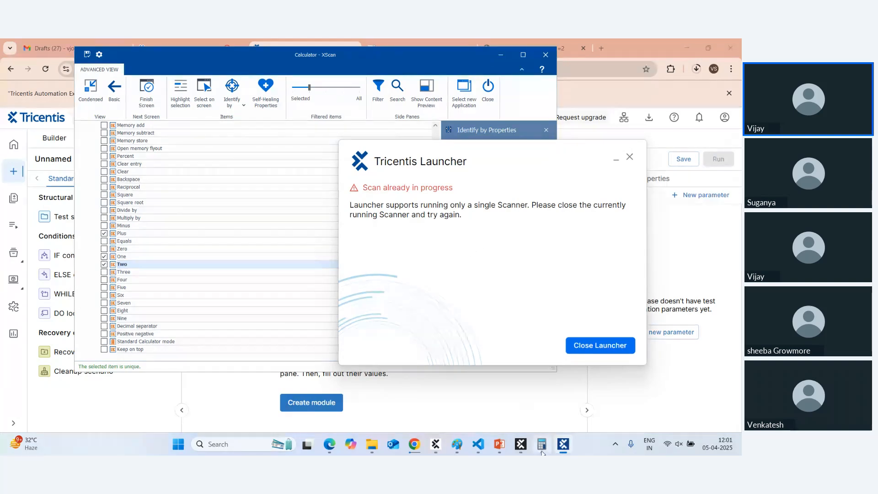
{"action": "mouse_move", "coordinate": [542, 453]}
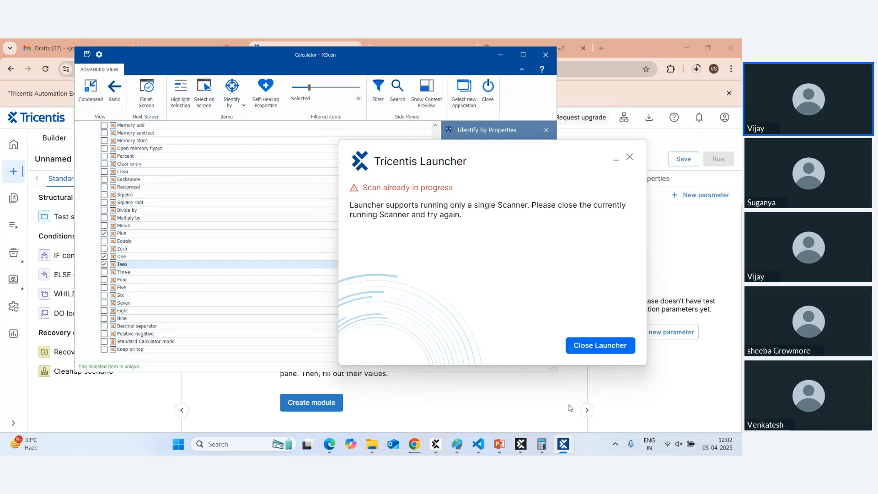
{"action": "left_click", "coordinate": [629, 160]}
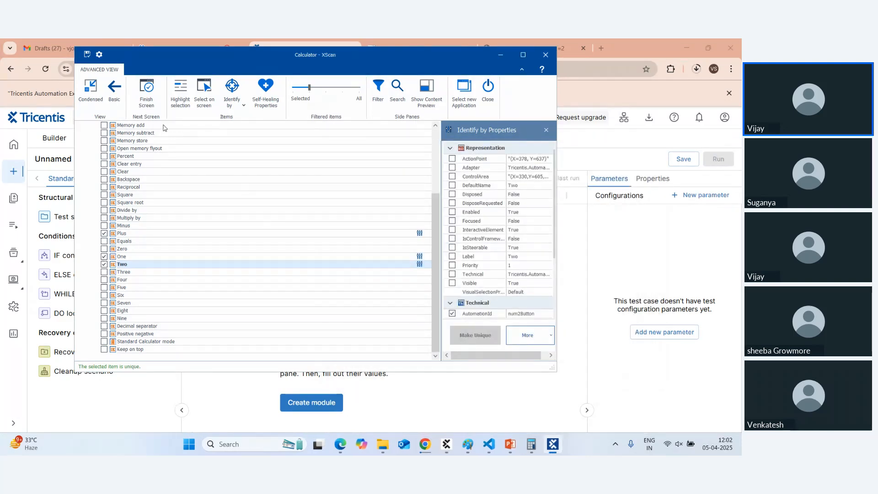
{"action": "left_click", "coordinate": [146, 92]}
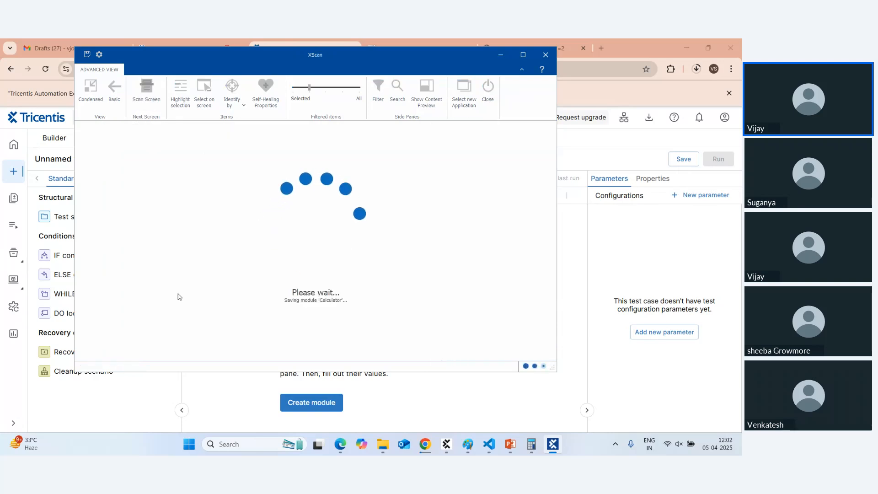
{"action": "left_click", "coordinate": [500, 55]}
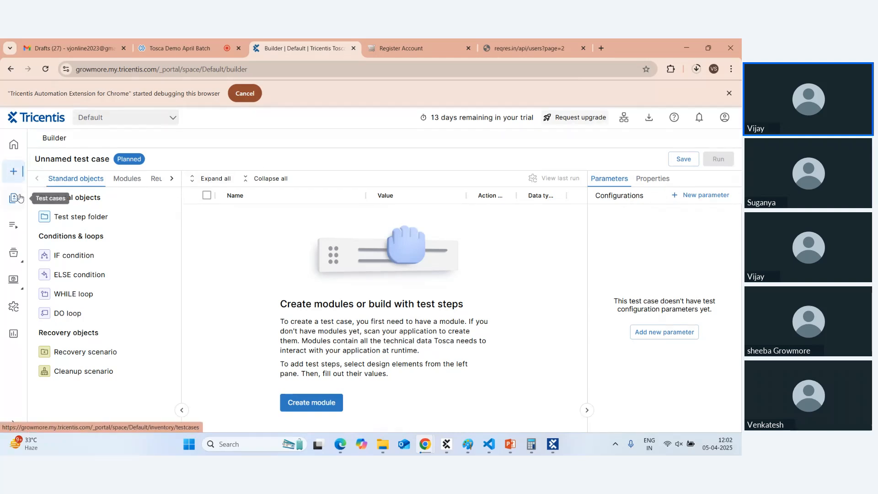
Create a new module by starting a Mobile application scan.
{"action": "left_click", "coordinate": [313, 406]}
{"action": "left_click", "coordinate": [410, 291]}
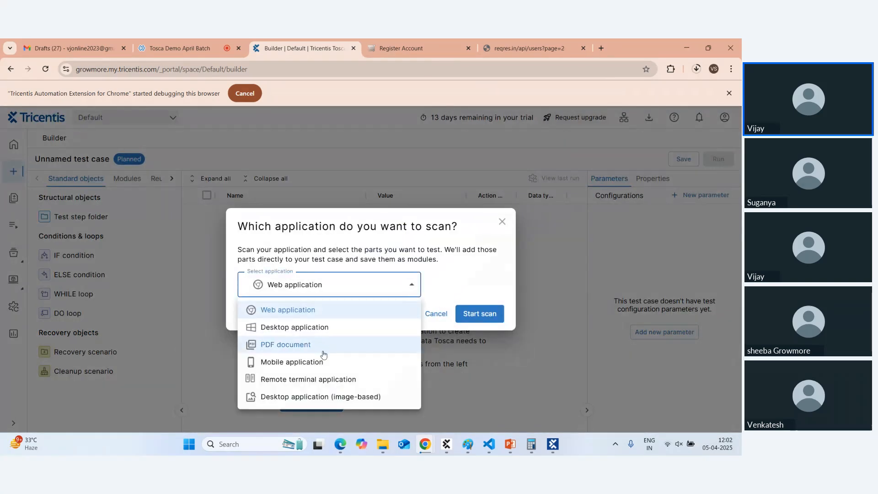
{"action": "left_click", "coordinate": [296, 363]}
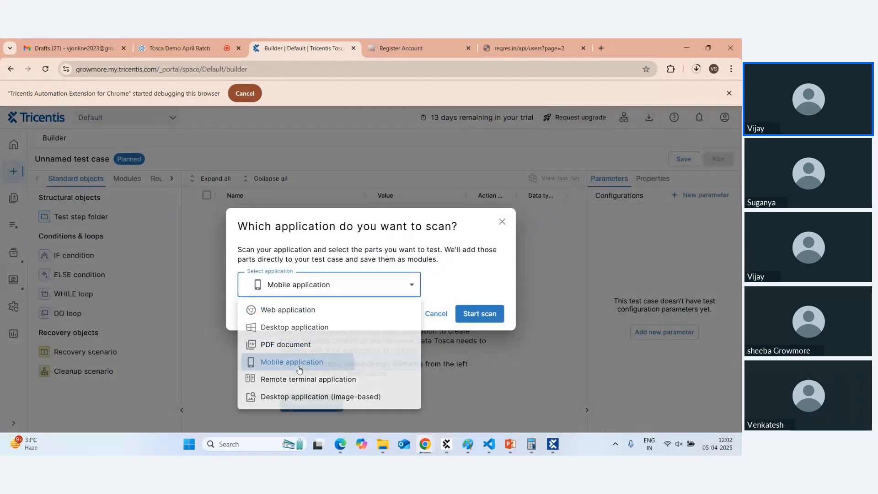
{"action": "left_click", "coordinate": [467, 313]}
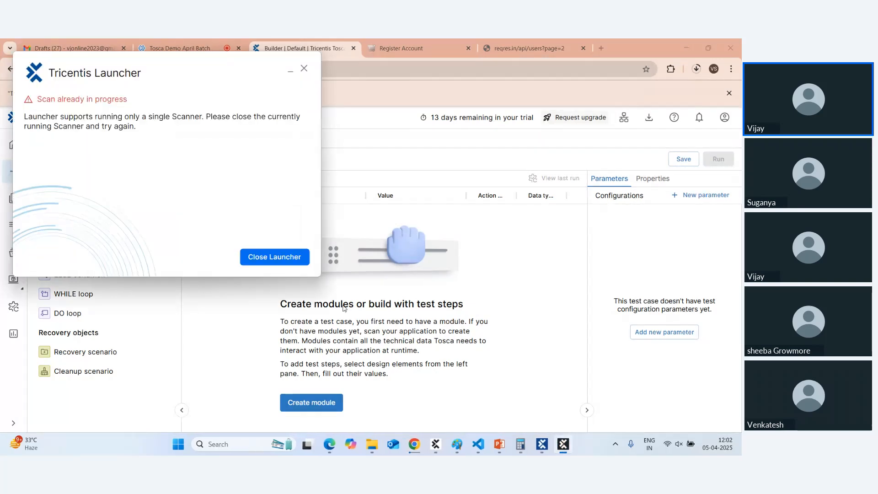
Scan the builder screen in XScan, dismiss the scan-in-progress warning and return to the meeting.
{"action": "left_click", "coordinate": [542, 444]}
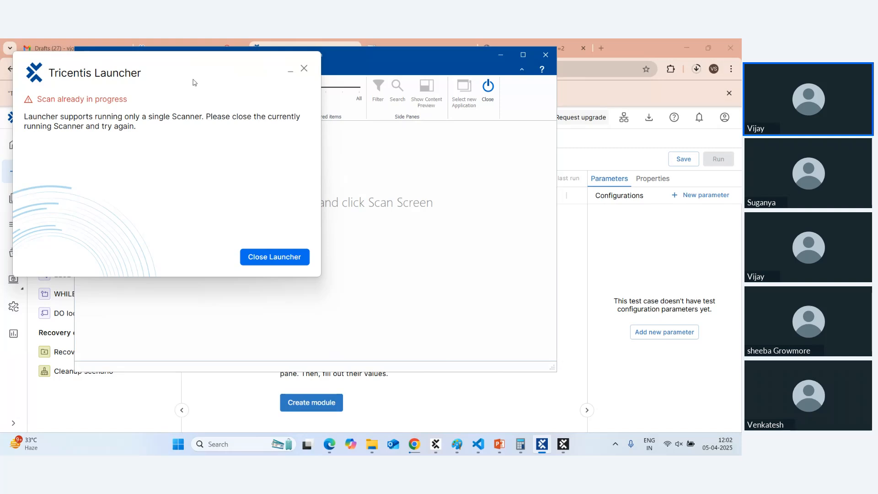
{"action": "left_click", "coordinate": [171, 78]}
{"action": "left_click_drag", "start_coordinate": [171, 78], "coordinate": [348, 113]}
{"action": "left_click", "coordinate": [151, 98]}
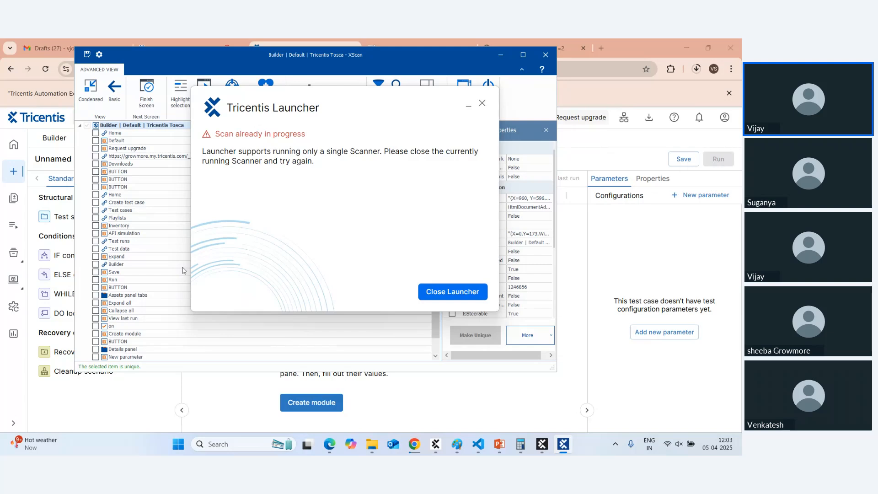
{"action": "left_click", "coordinate": [482, 102]}
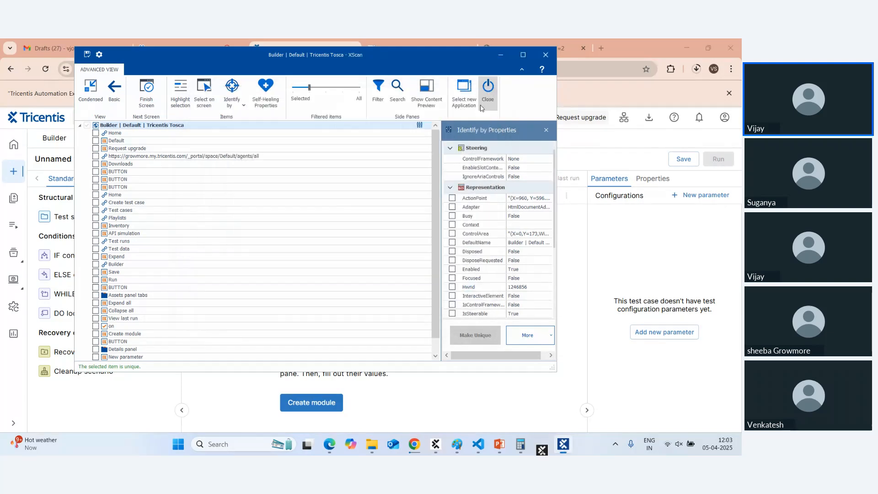
{"action": "left_click", "coordinate": [499, 55]}
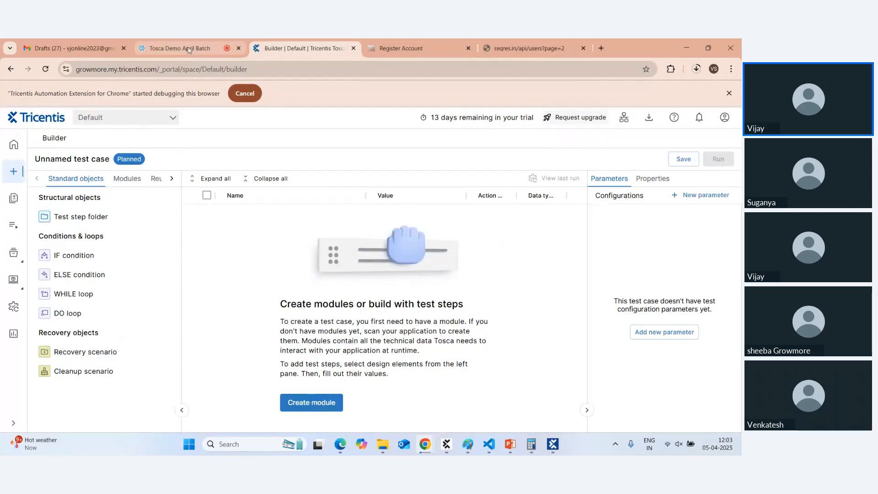
{"action": "left_click", "coordinate": [183, 48]}
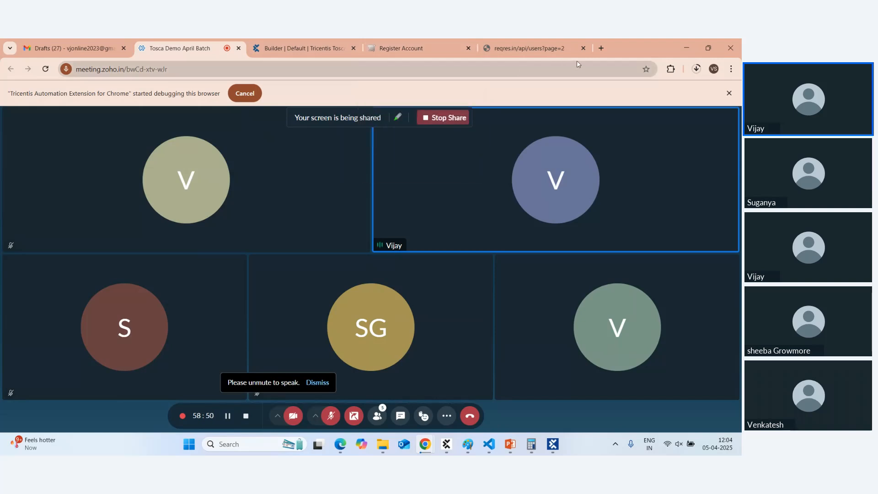
Search 'tosca free trial' in a new tab and open 'Software Testing Tools Trials & Demos'.
{"action": "left_click", "coordinate": [601, 48]}
{"action": "type", "text": "t"}
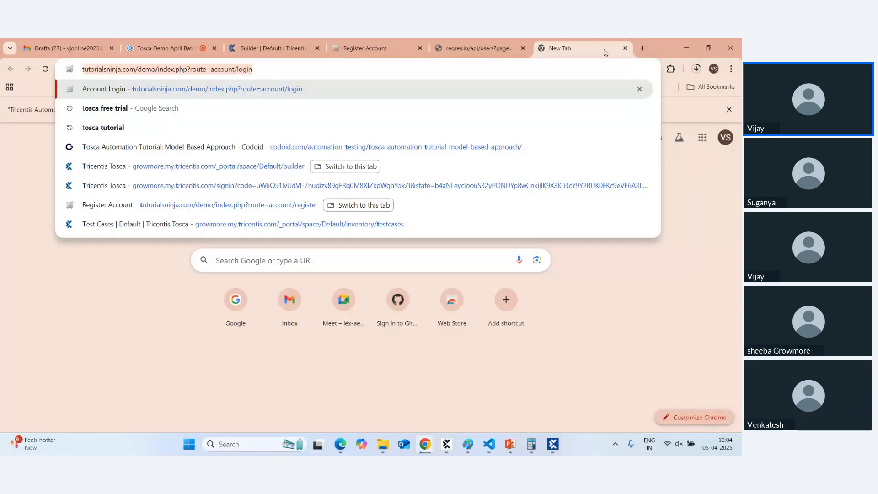
{"action": "key", "text": "BackSpace"}
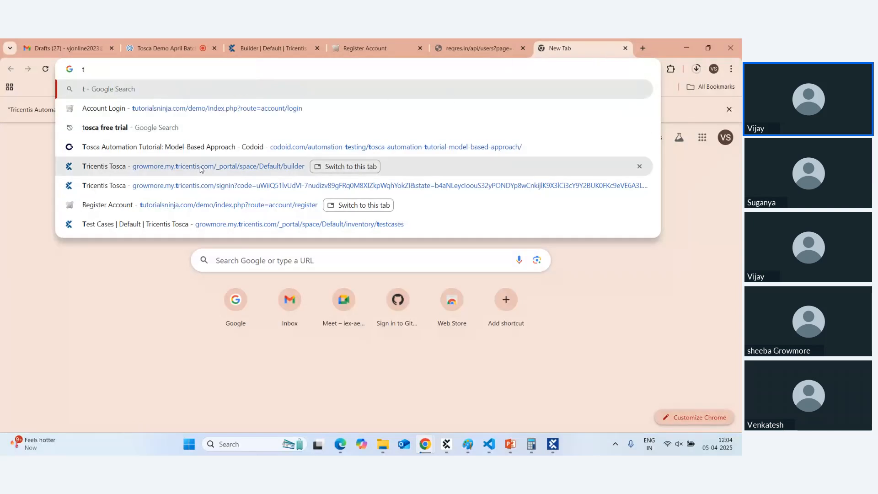
{"action": "left_click", "coordinate": [162, 130]}
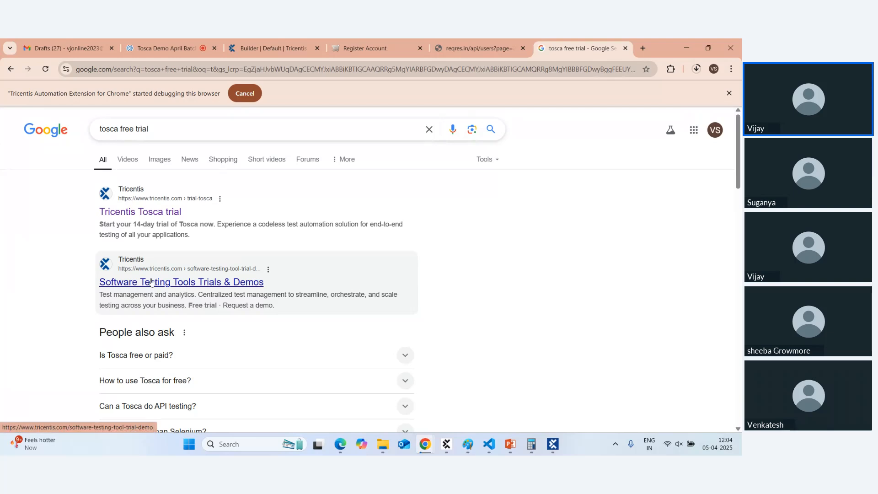
{"action": "left_click", "coordinate": [152, 281]}
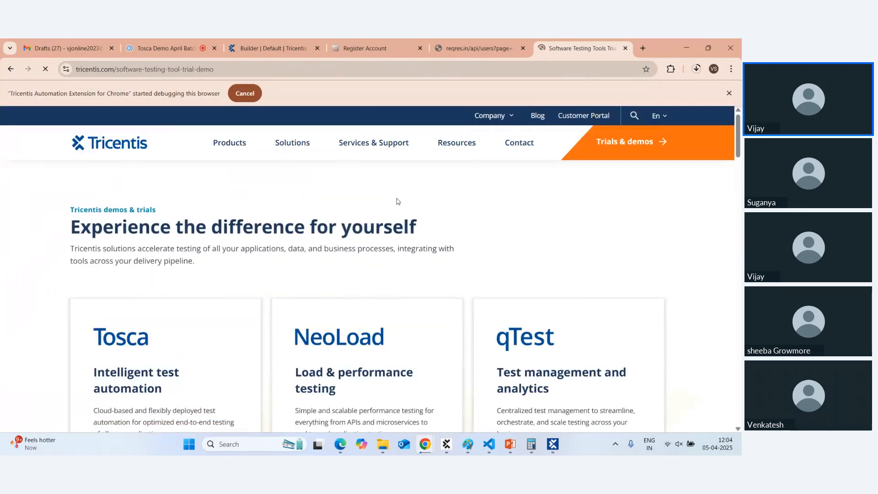
Bring up the Tricentis personal agent window, then return to the meeting tab.
{"action": "mouse_move", "coordinate": [450, 163]}
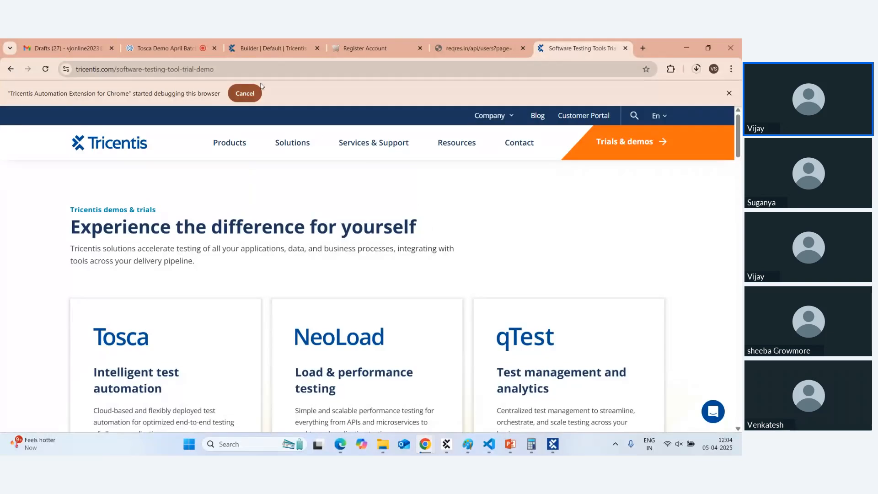
{"action": "mouse_move", "coordinate": [231, 143]}
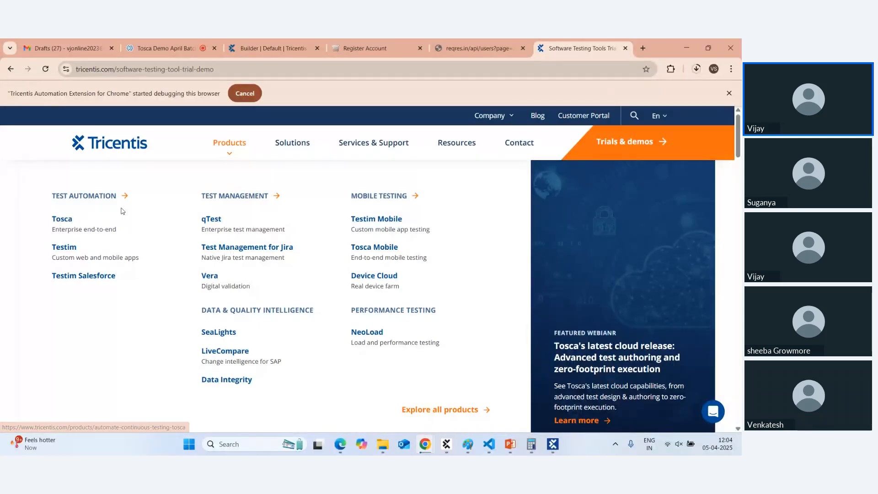
{"action": "mouse_move", "coordinate": [362, 153]}
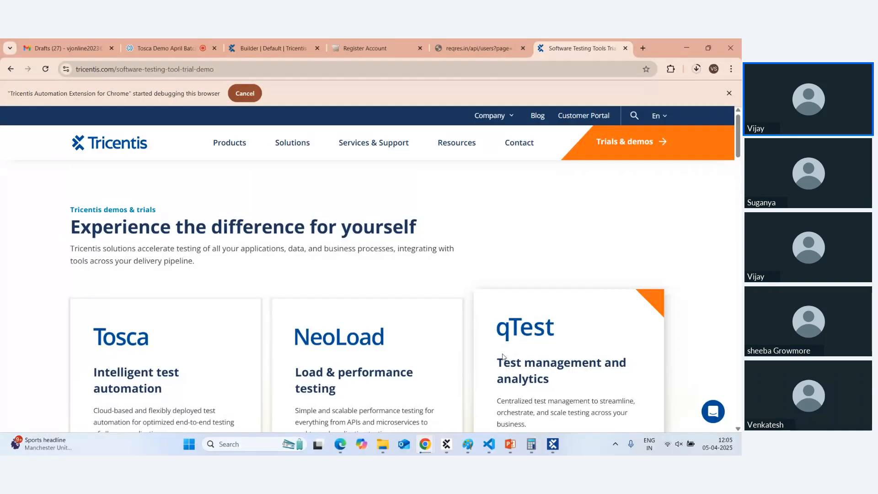
{"action": "left_click", "coordinate": [447, 451]}
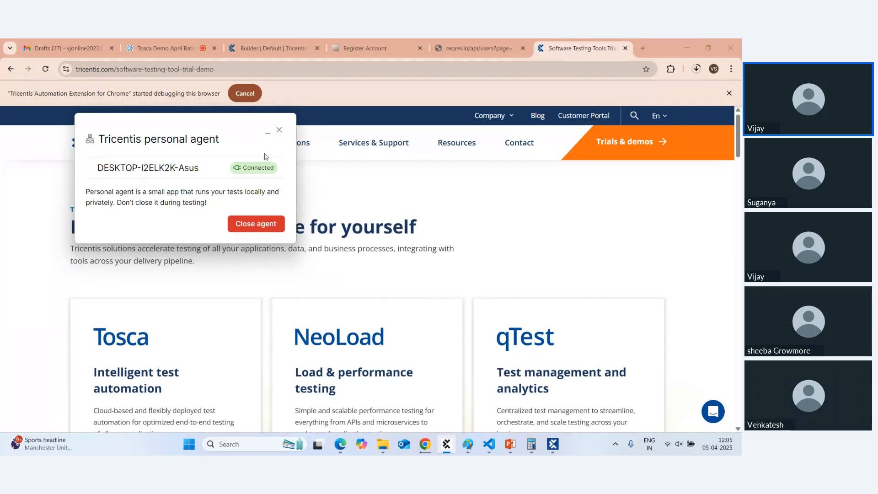
{"action": "left_click", "coordinate": [161, 45]}
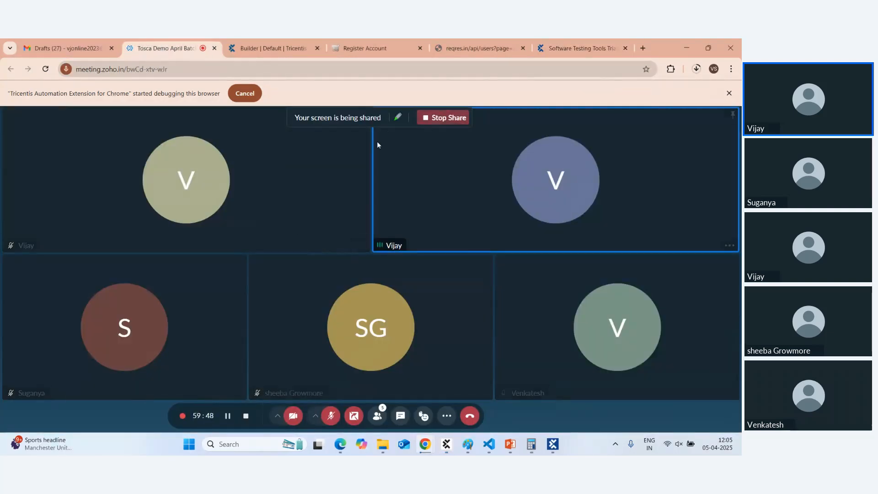
Check the Builder tab, go back to the Zoho meeting and click Stop Share.
{"action": "left_click", "coordinate": [269, 45]}
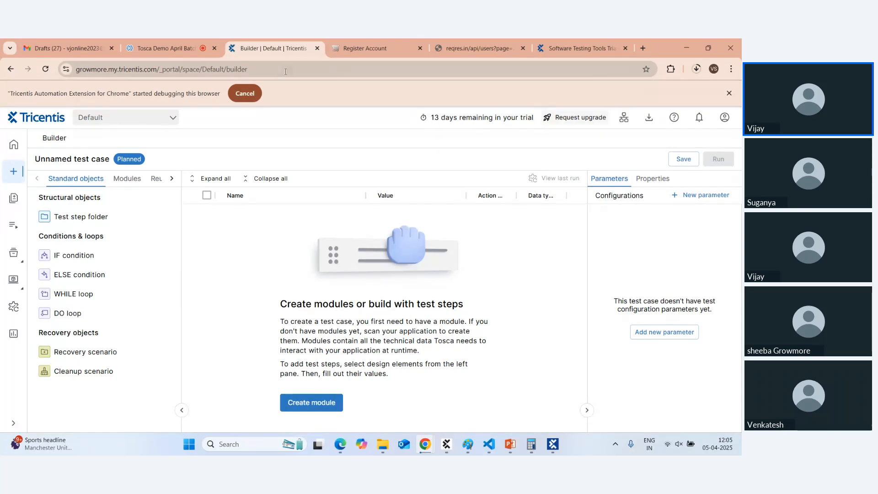
{"action": "left_click", "coordinate": [165, 48]}
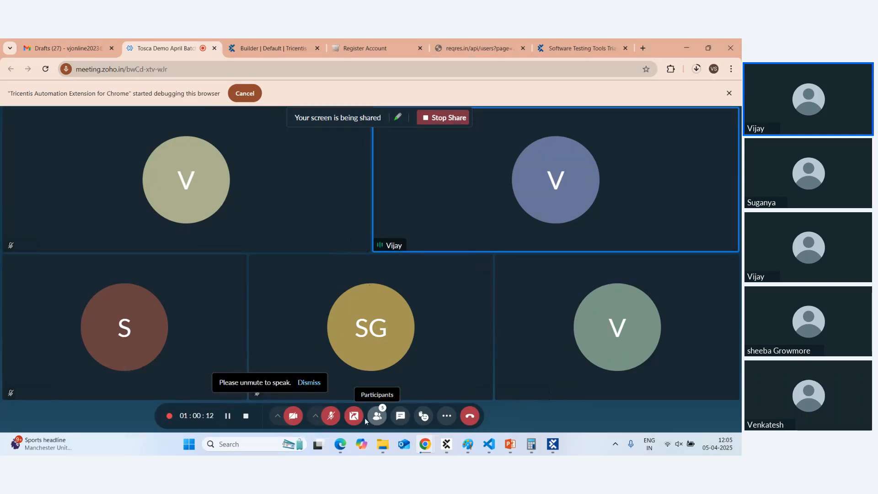
{"action": "left_click", "coordinate": [439, 119]}
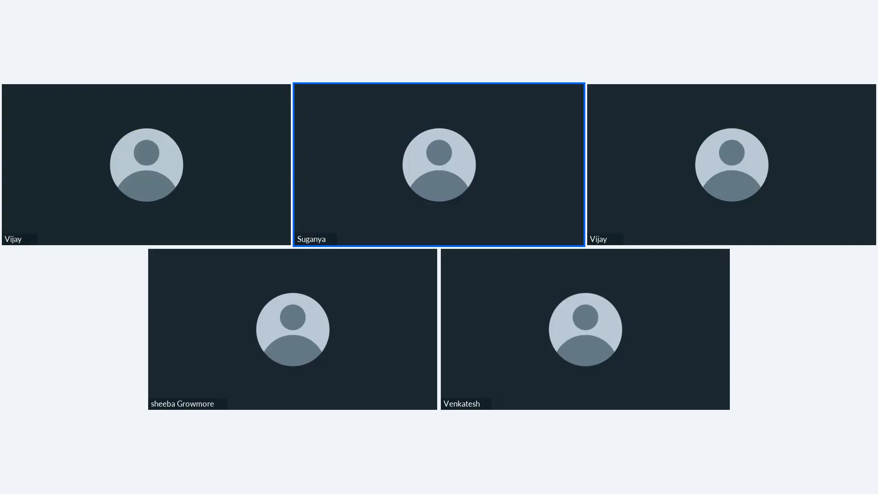